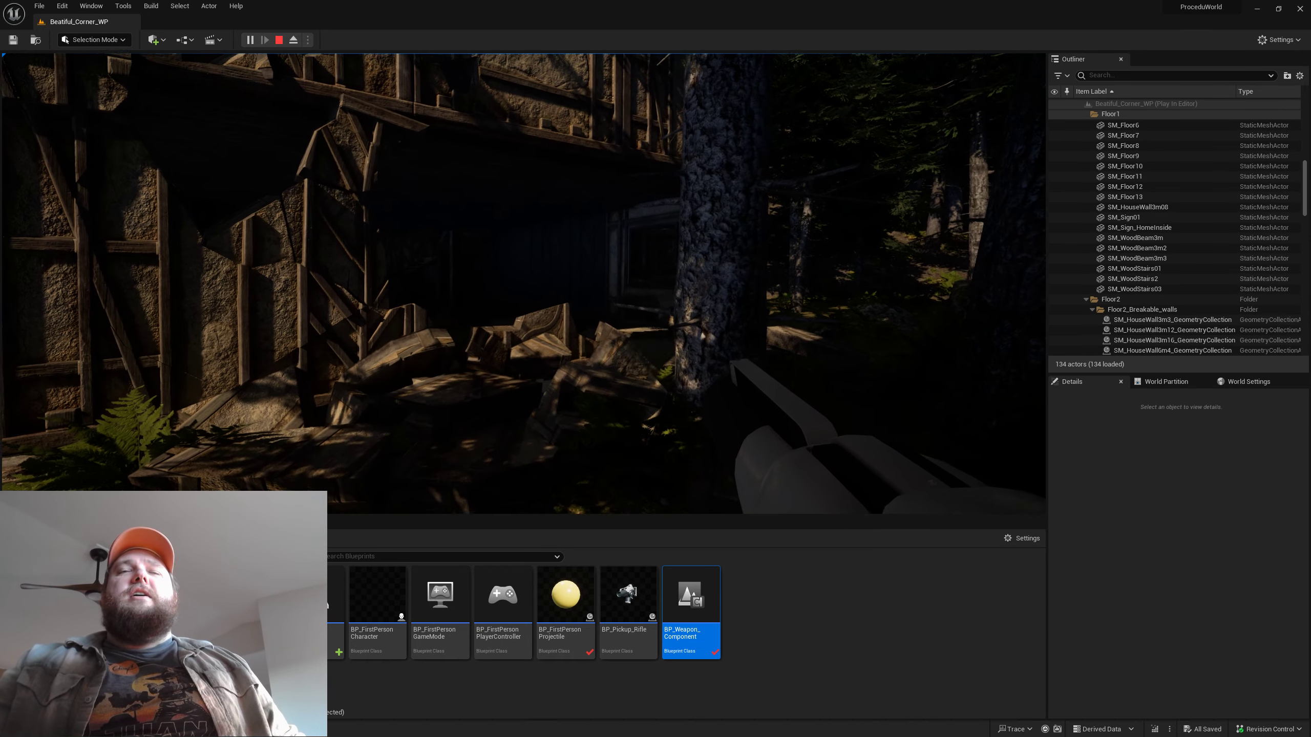
Move up to the damaged ground-floor wall beside the rubble and shoot out its remaining standing section
key(w)
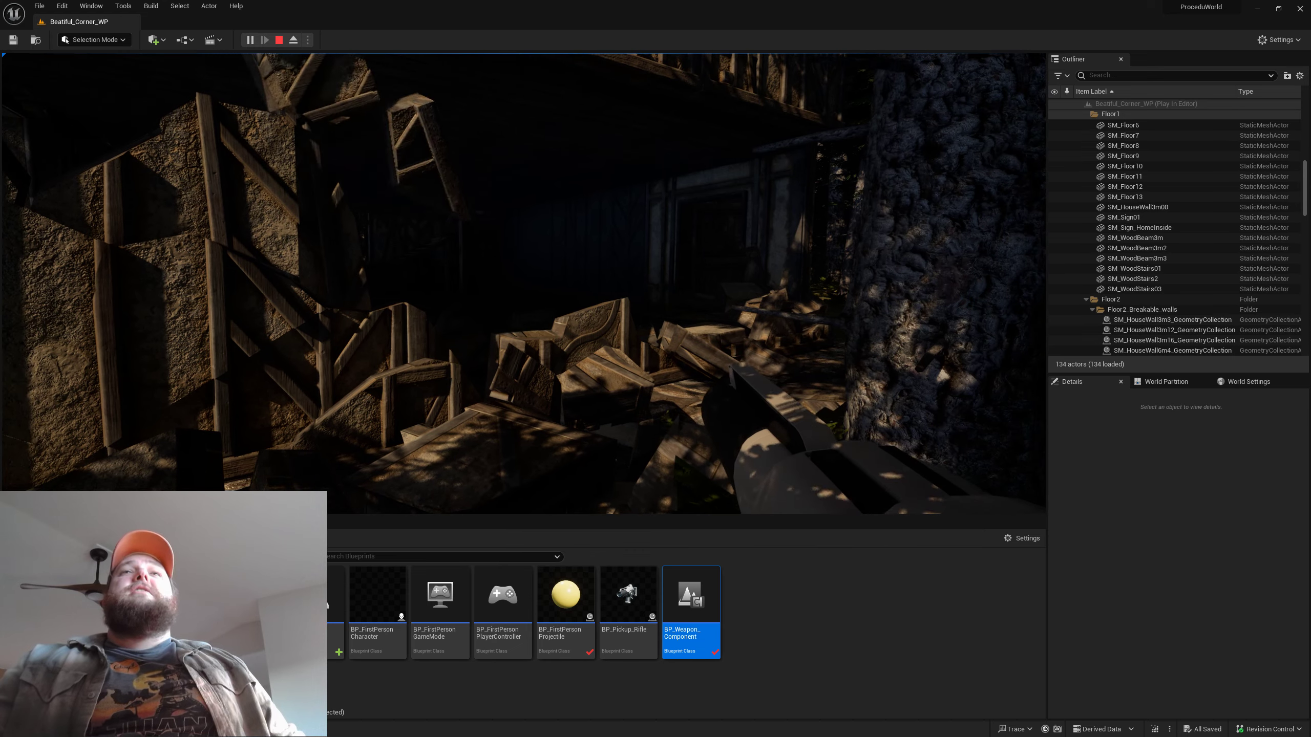
key(s)
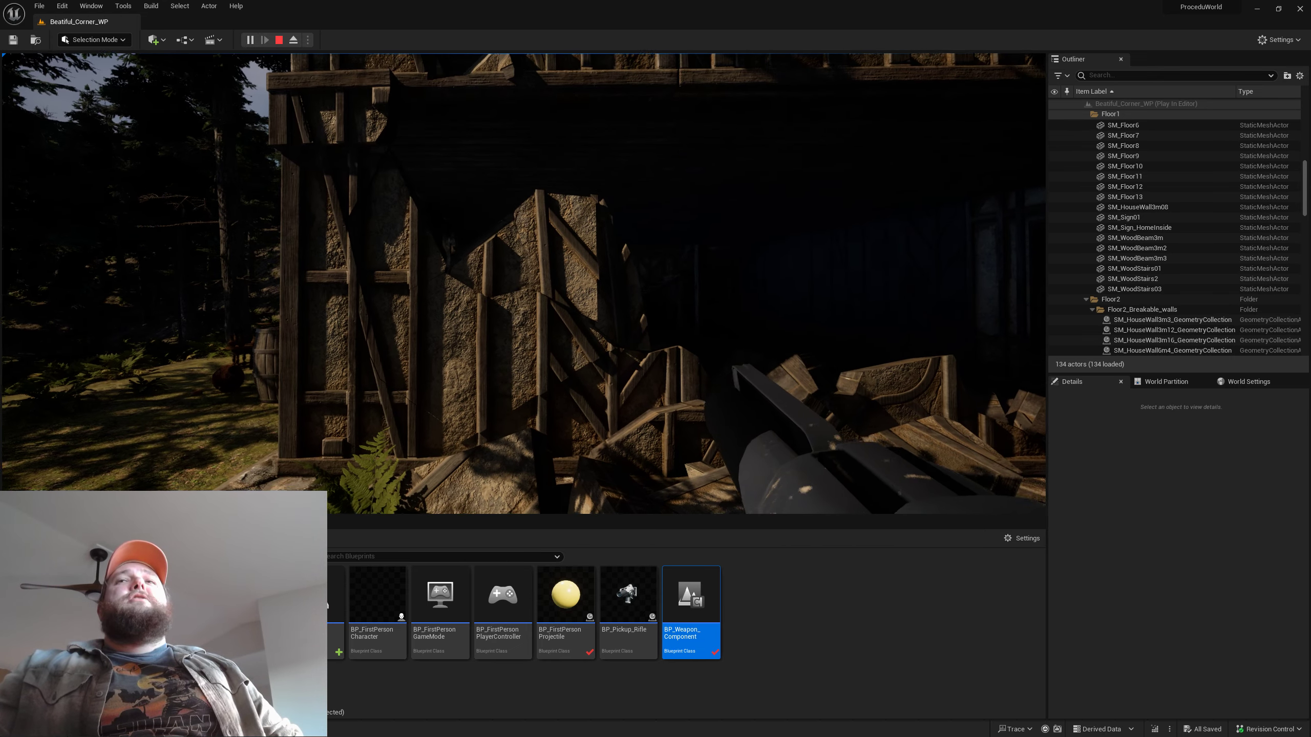
click(524, 284)
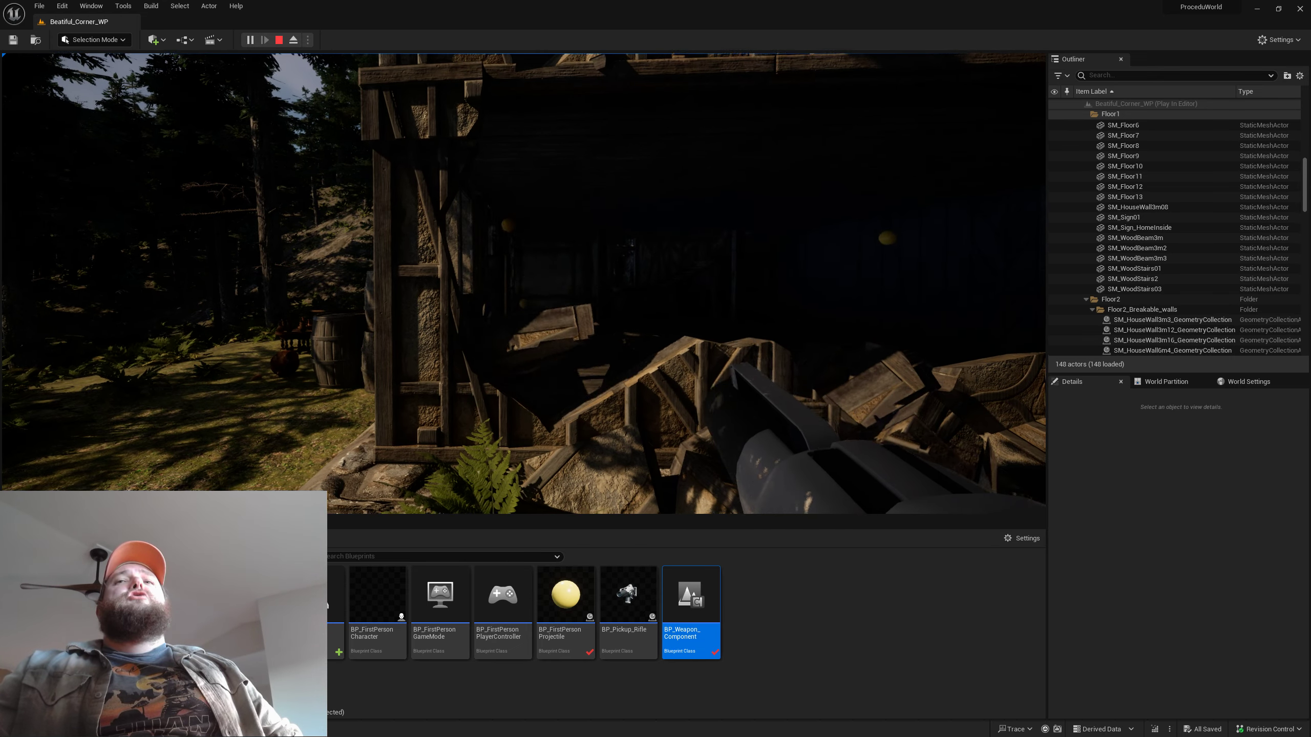
key(w)
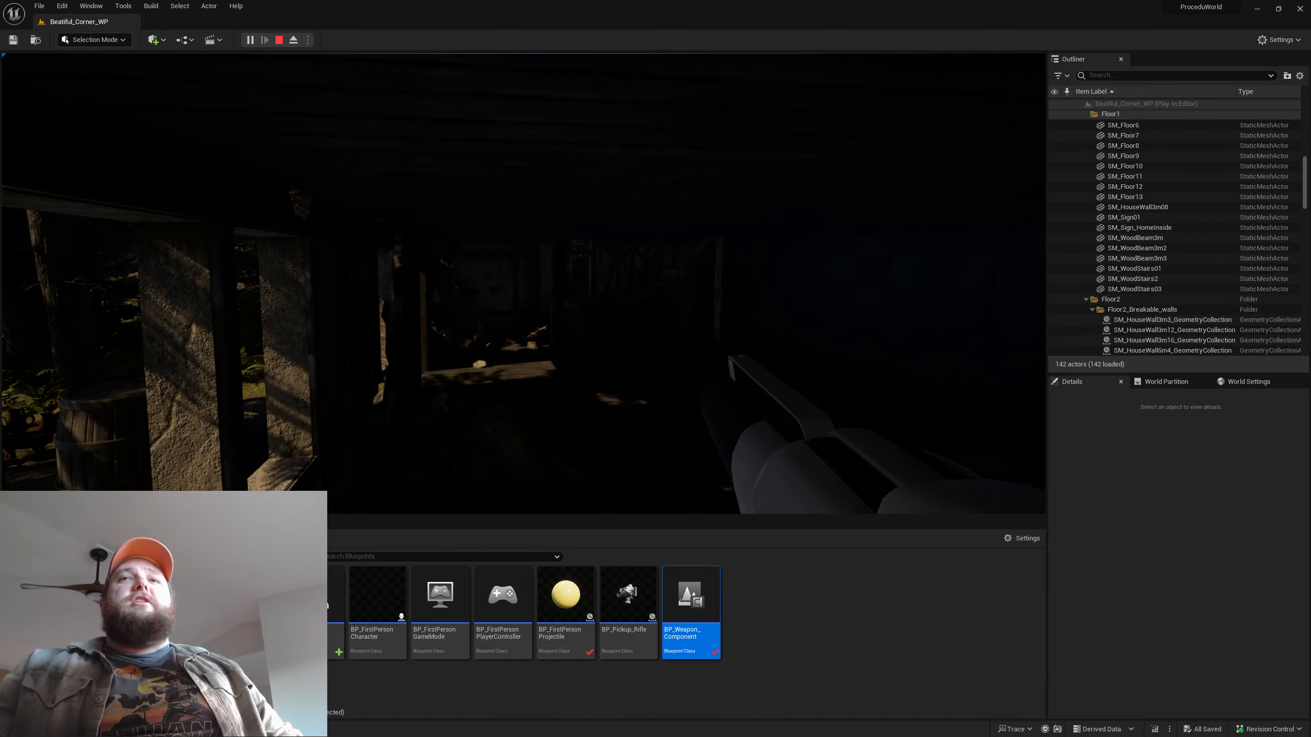
Walk through the house's ground floor and examine the openings, rubble and collision around the broken walls
key(w)
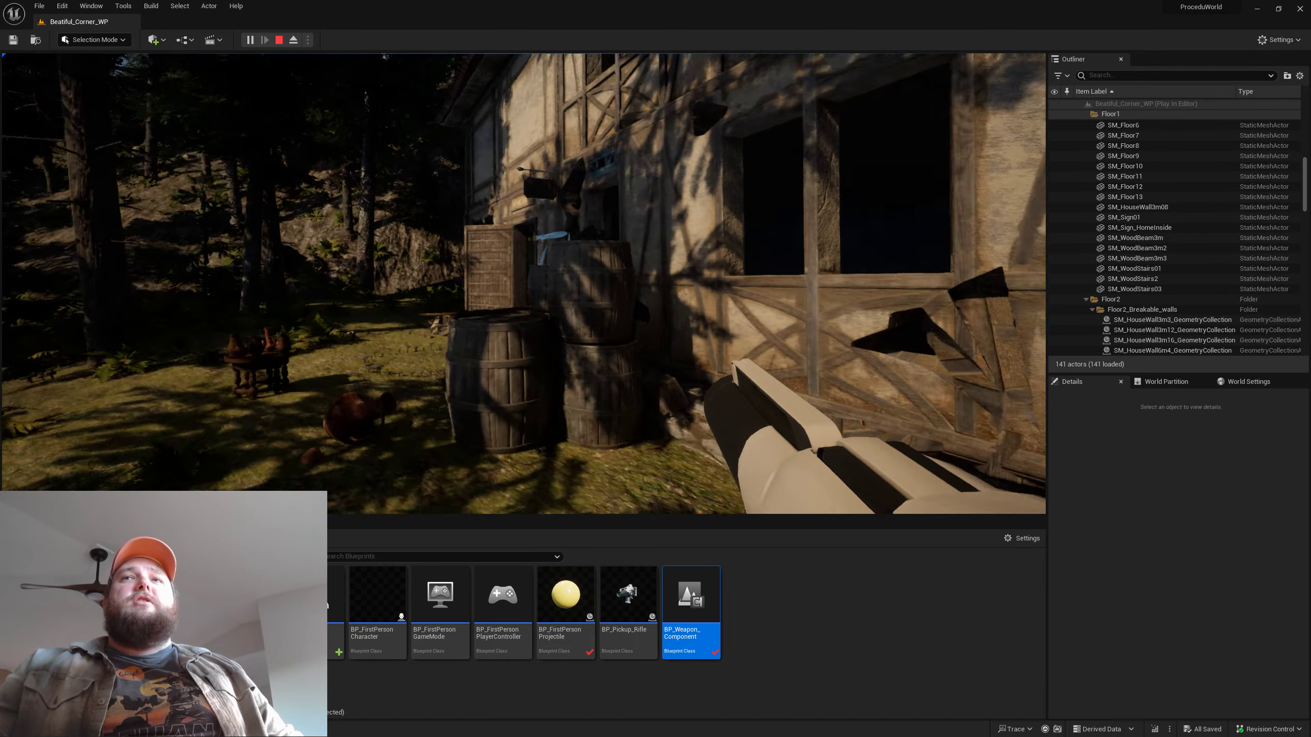
key(w)
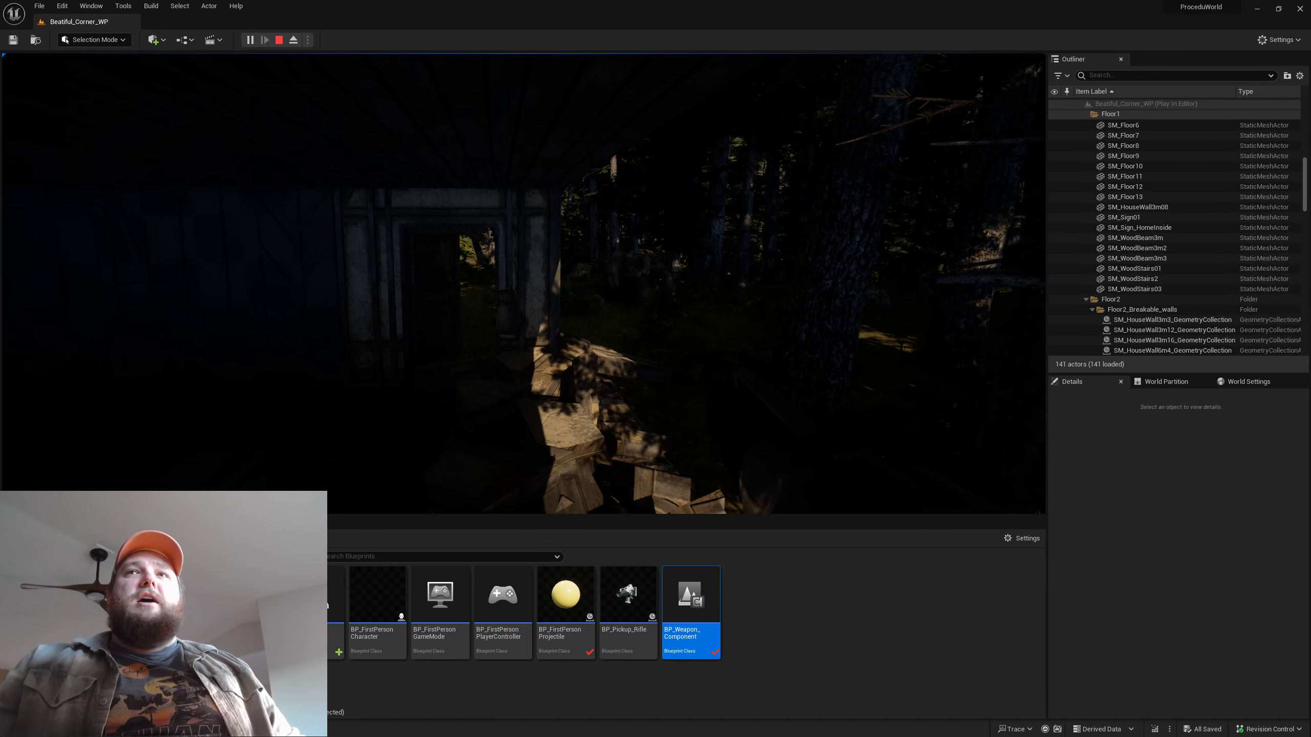
key(w)
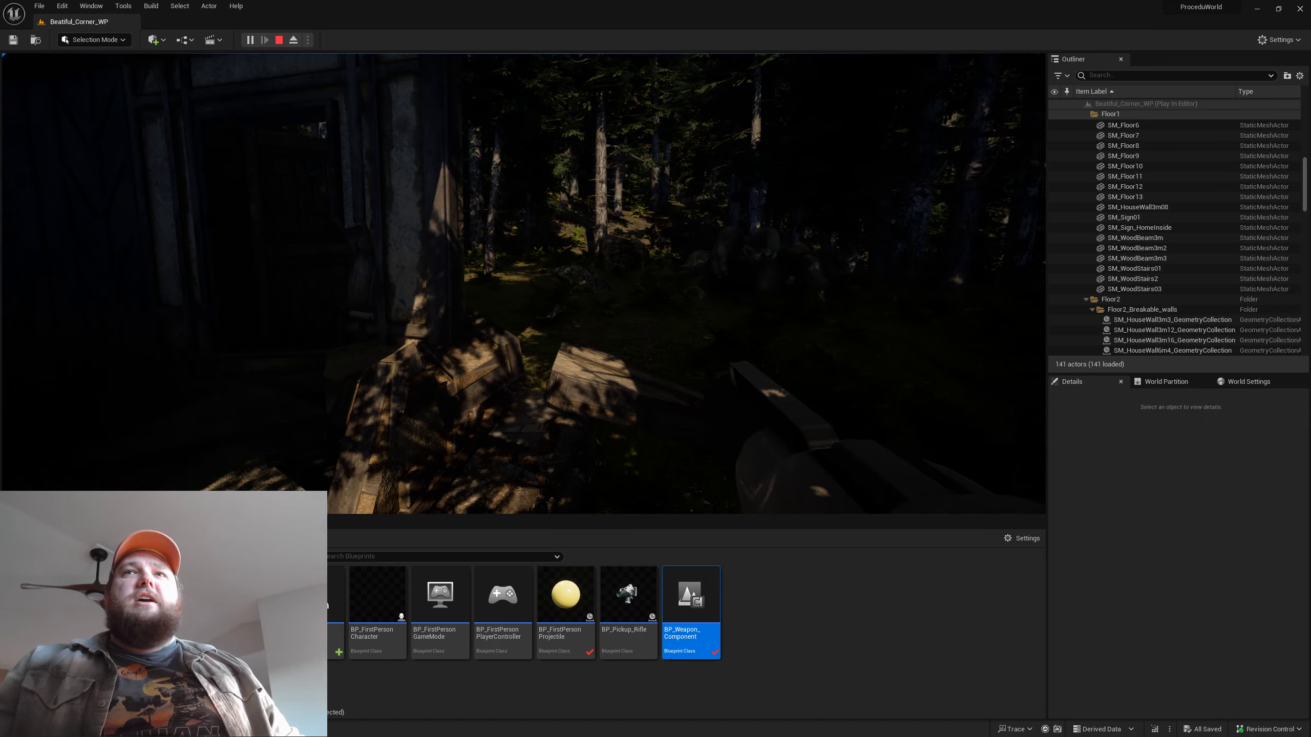
key(d)
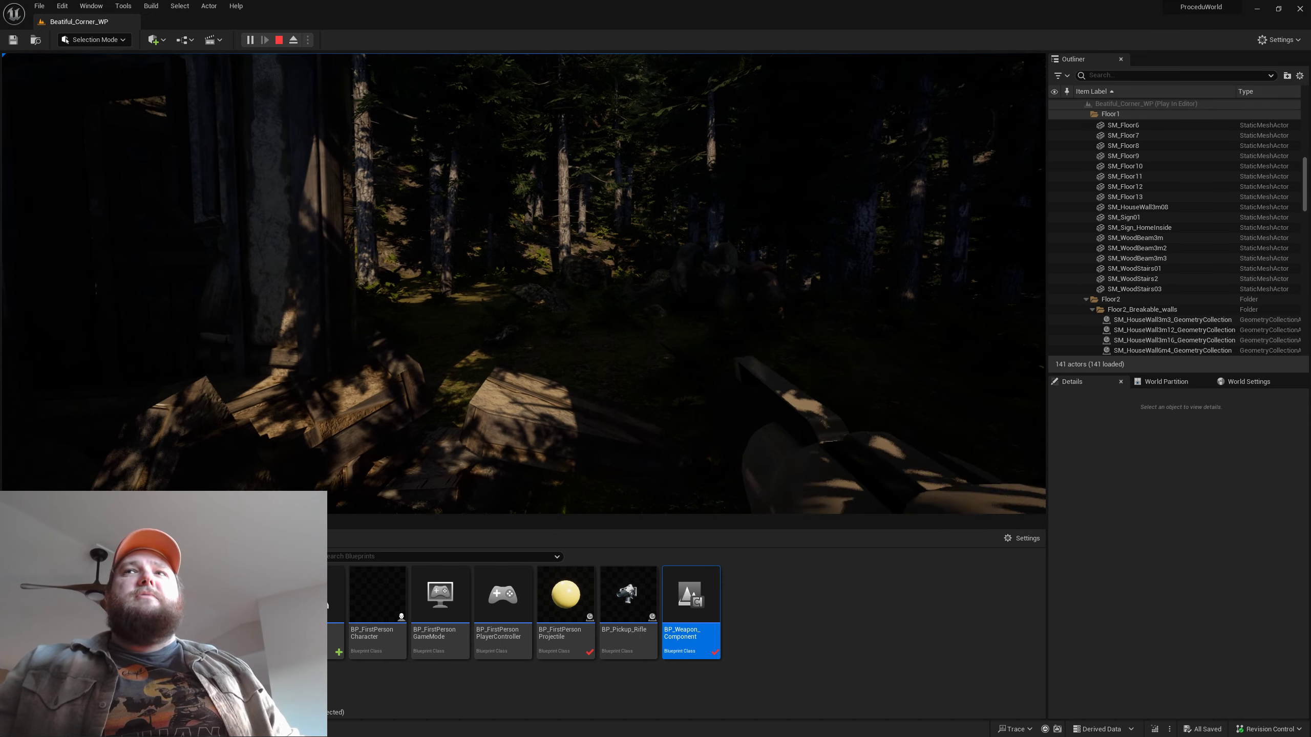
key(a)
key(w)
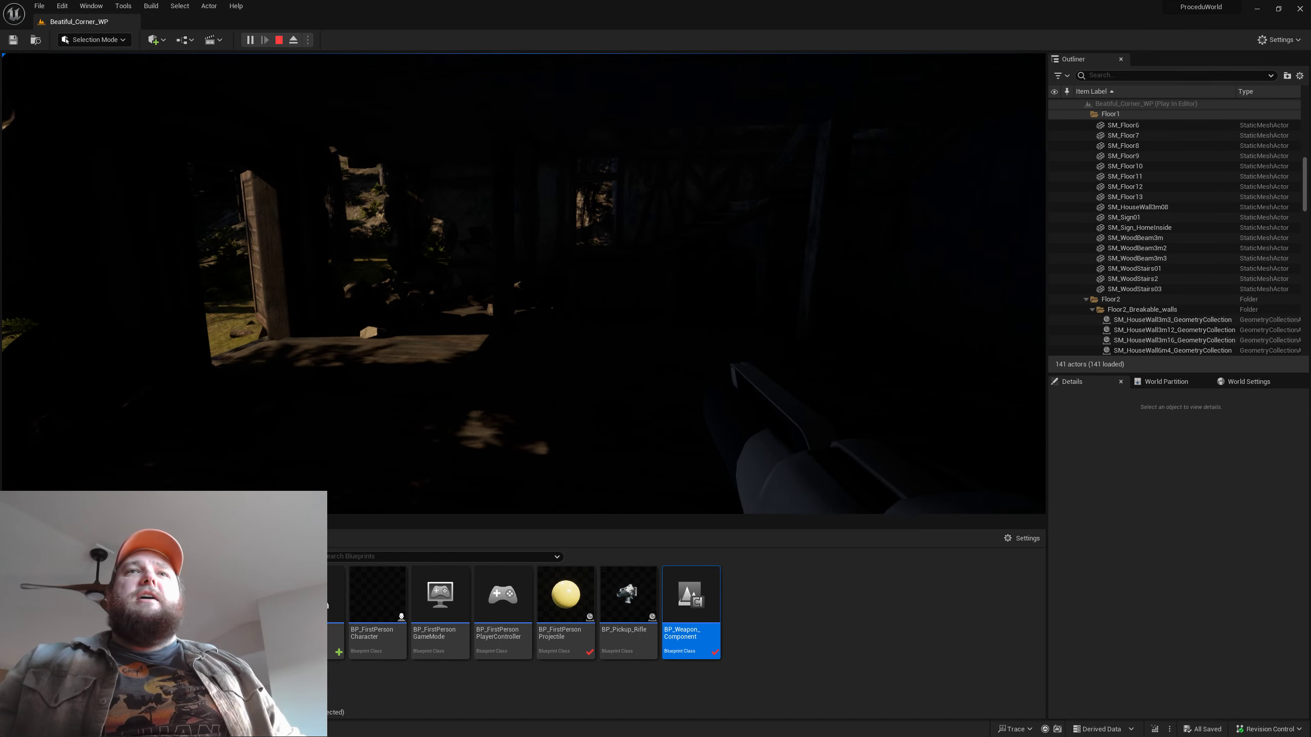
key(w)
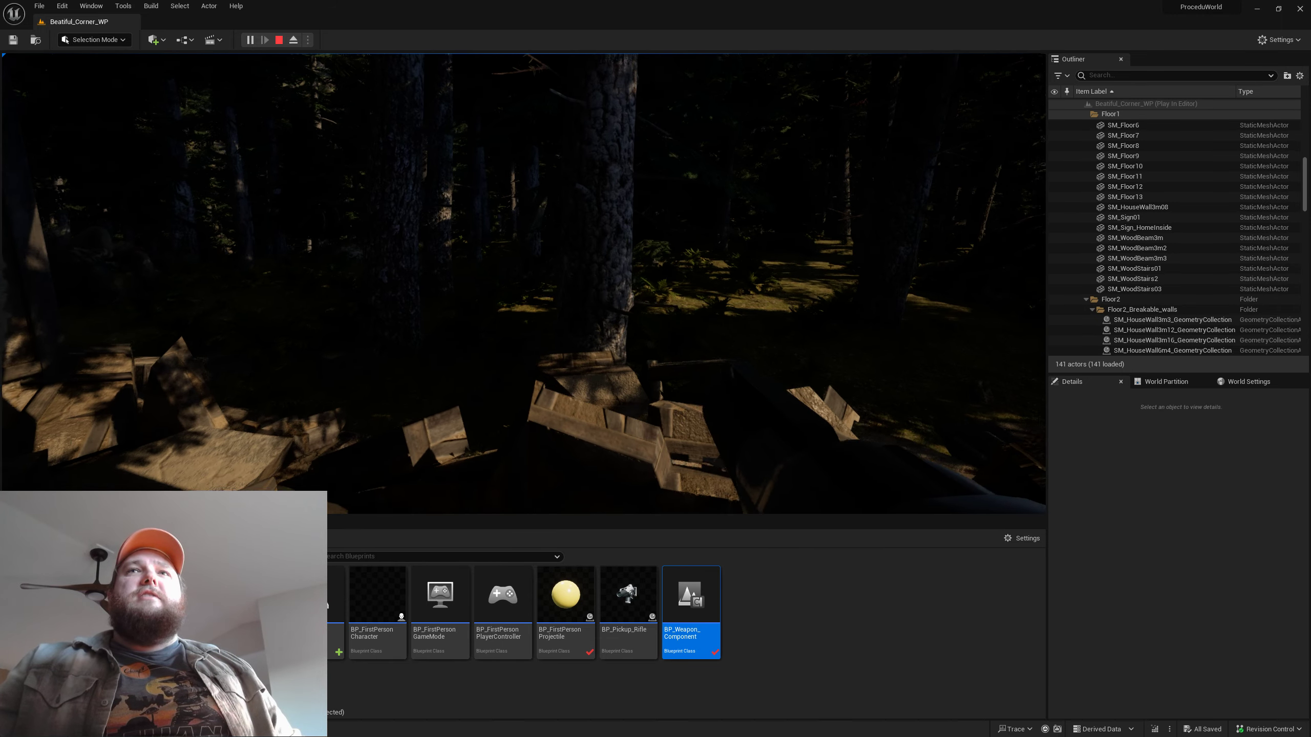
key(w)
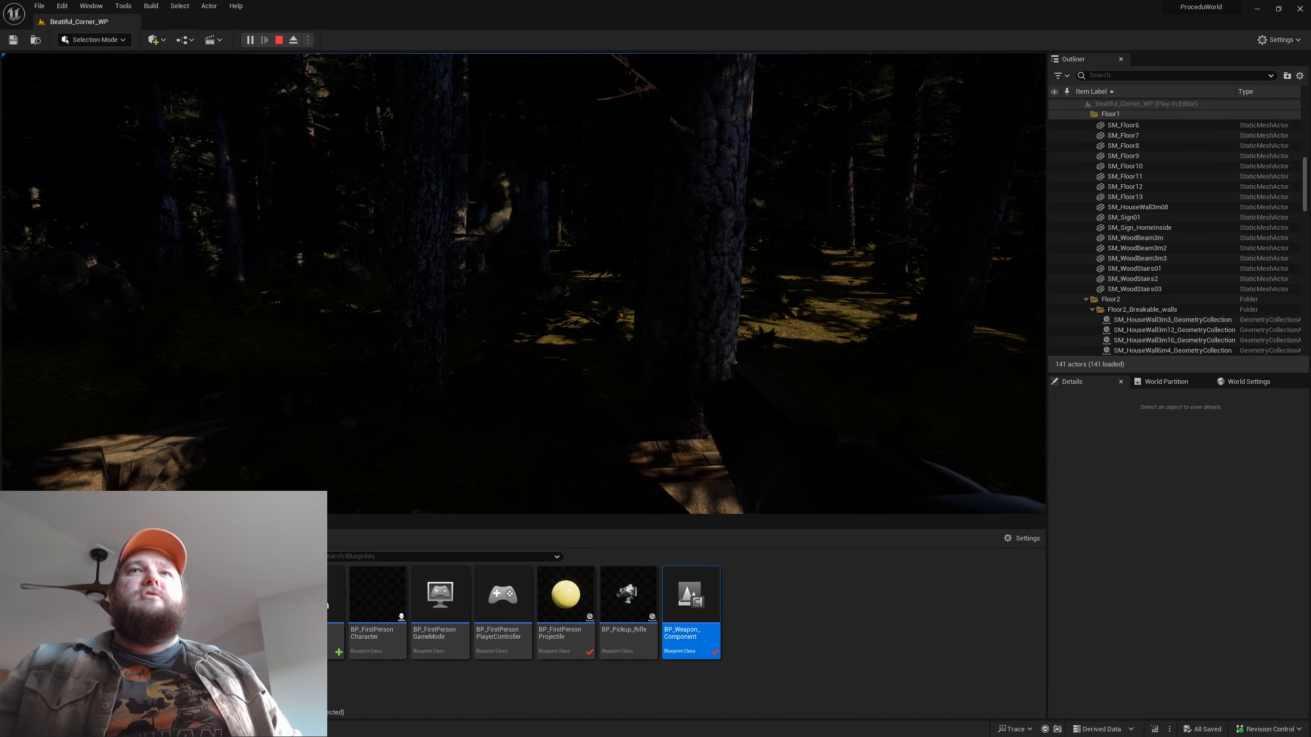
key(s)
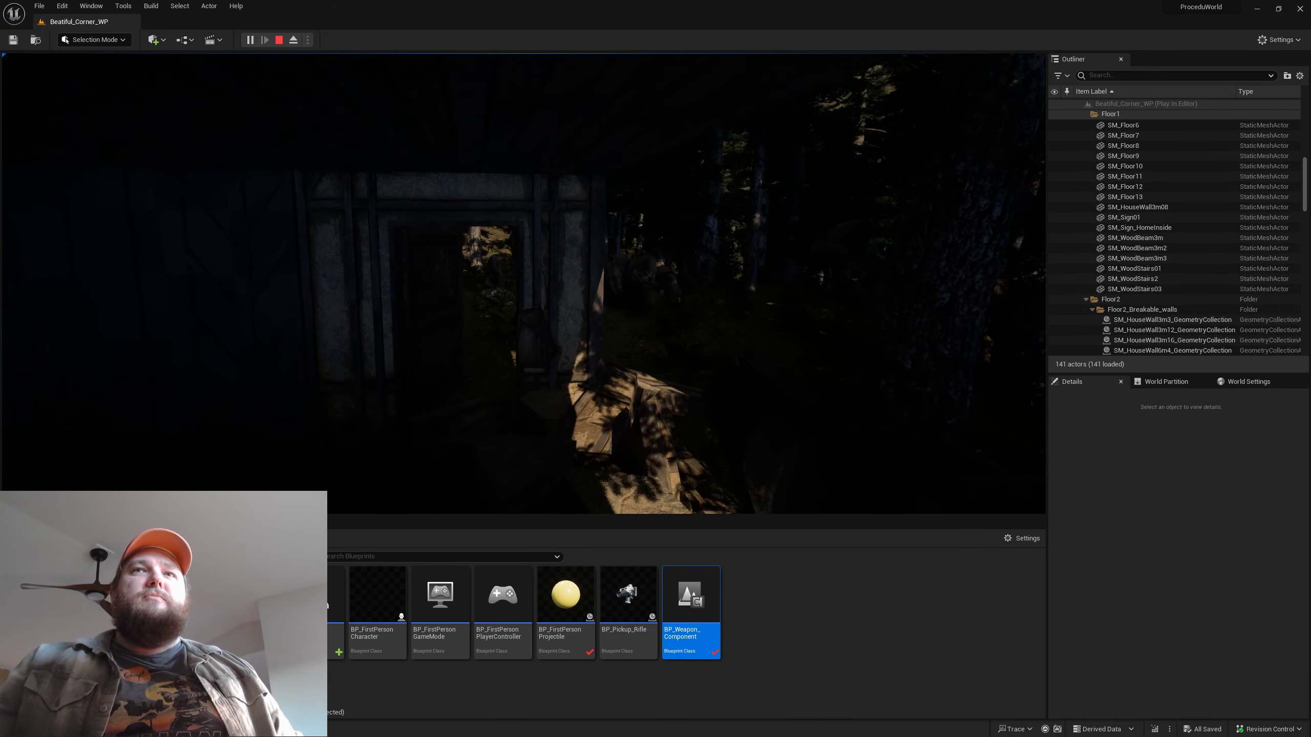
key(w)
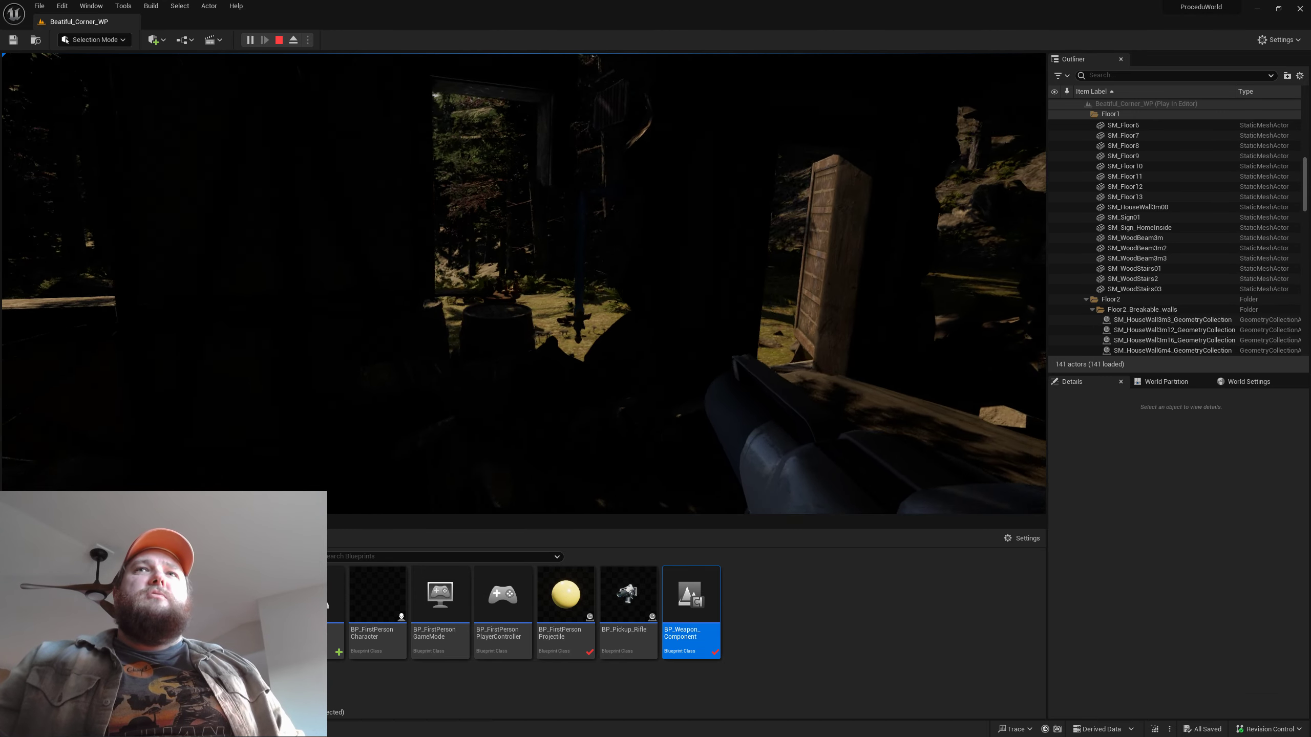
key(s)
key(s)
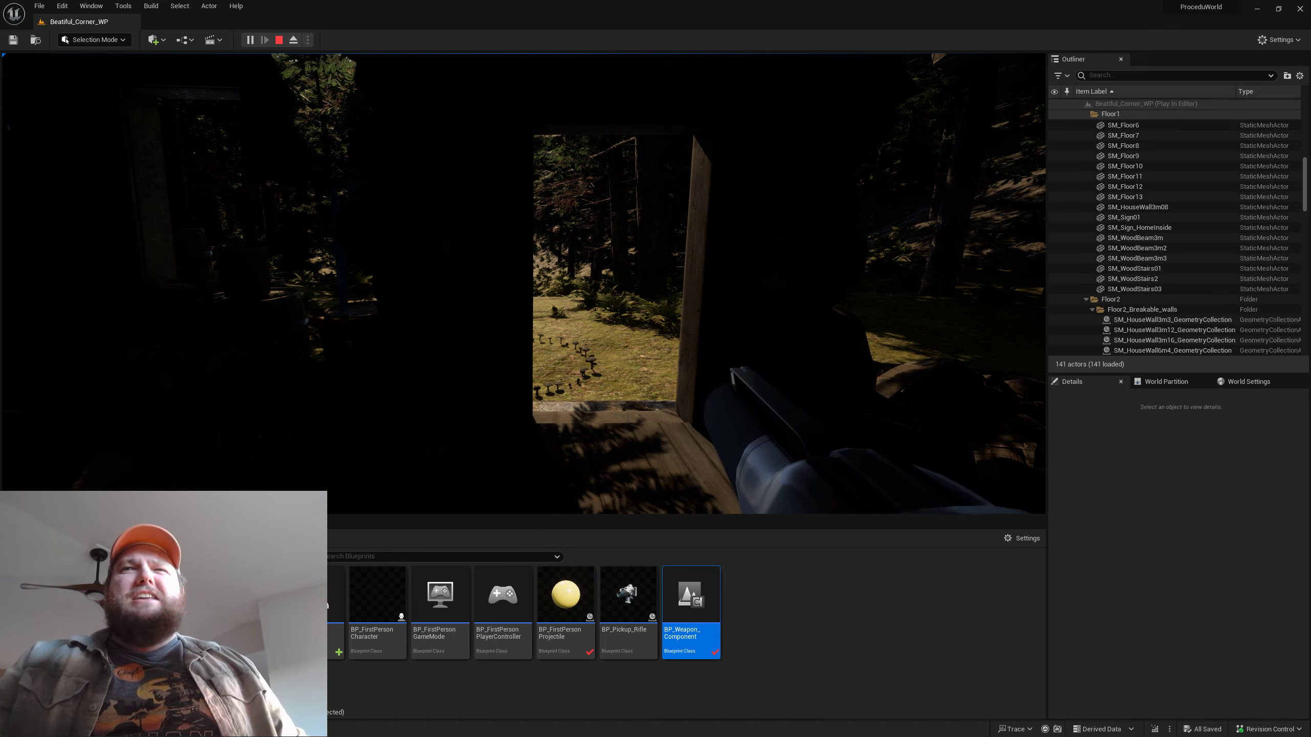
key(w)
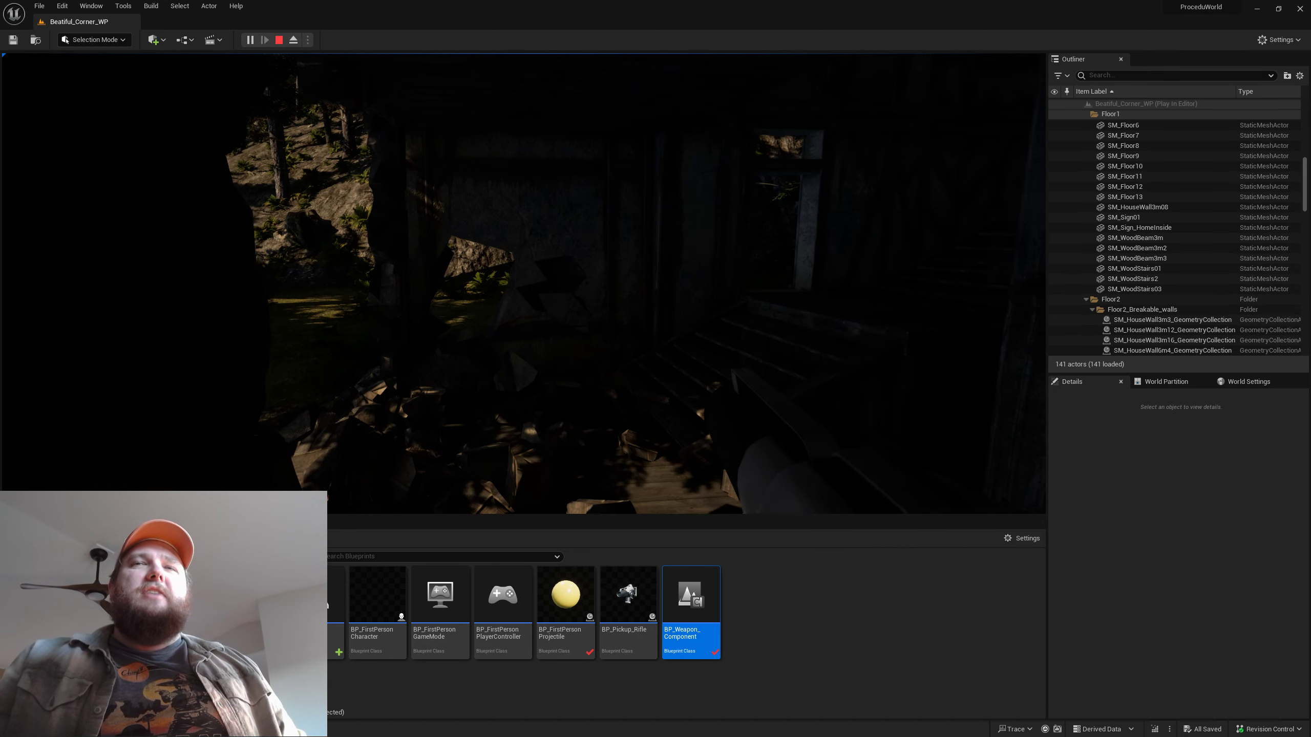
Fire repeated projectiles at the ground-floor walls and window section near the staircase to break them apart
click(524, 284)
click(524, 284)
click(523, 284)
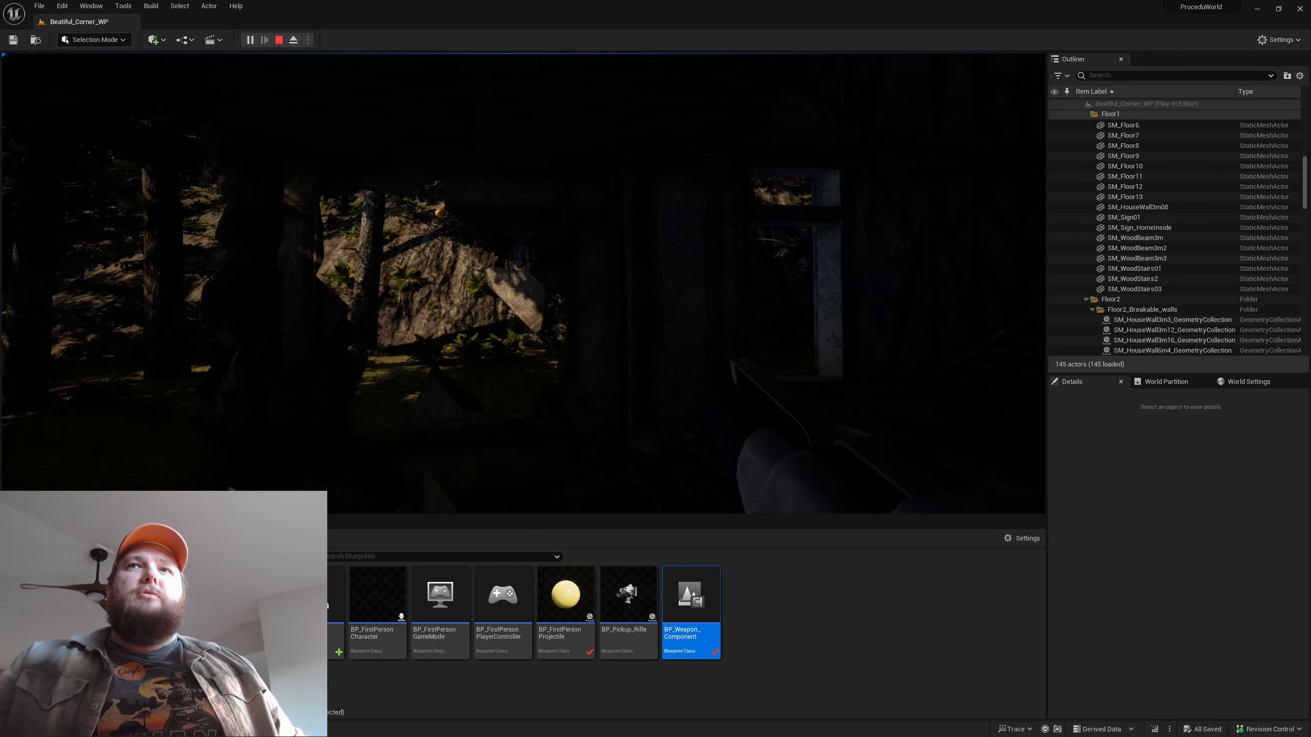
click(524, 284)
click(524, 284)
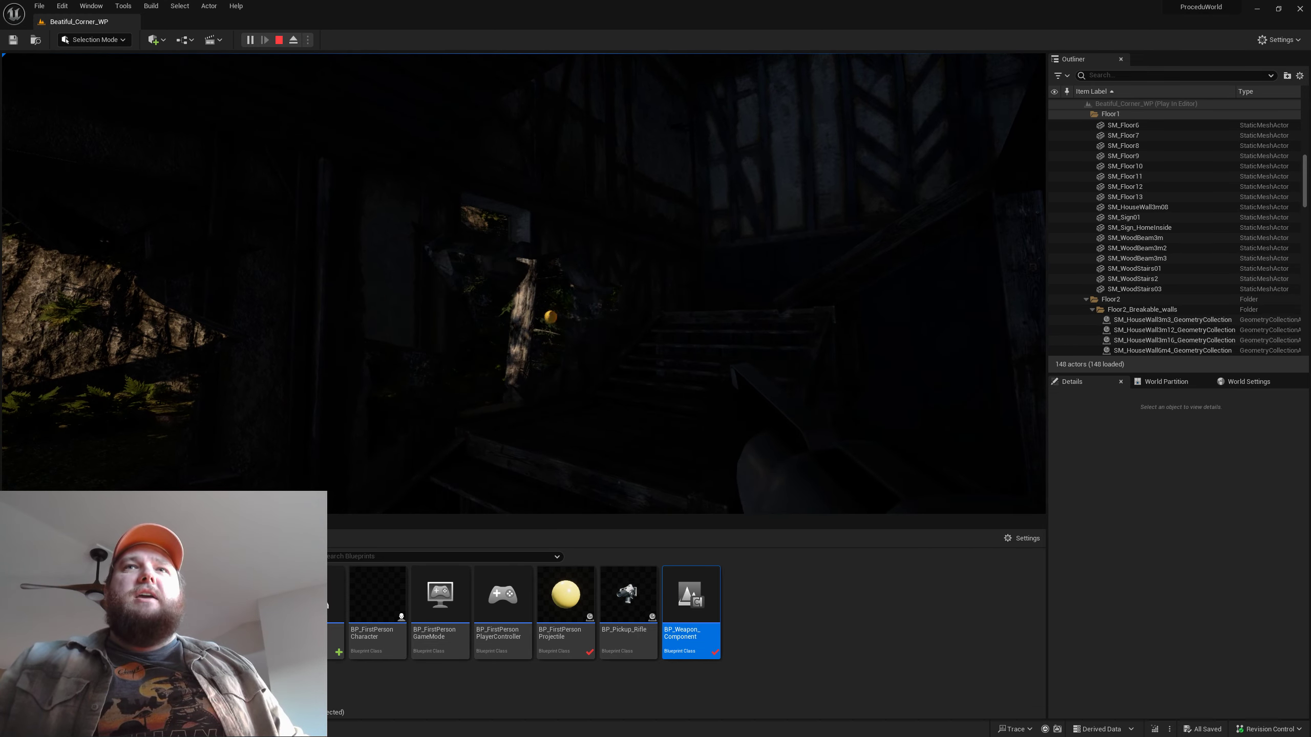
click(524, 284)
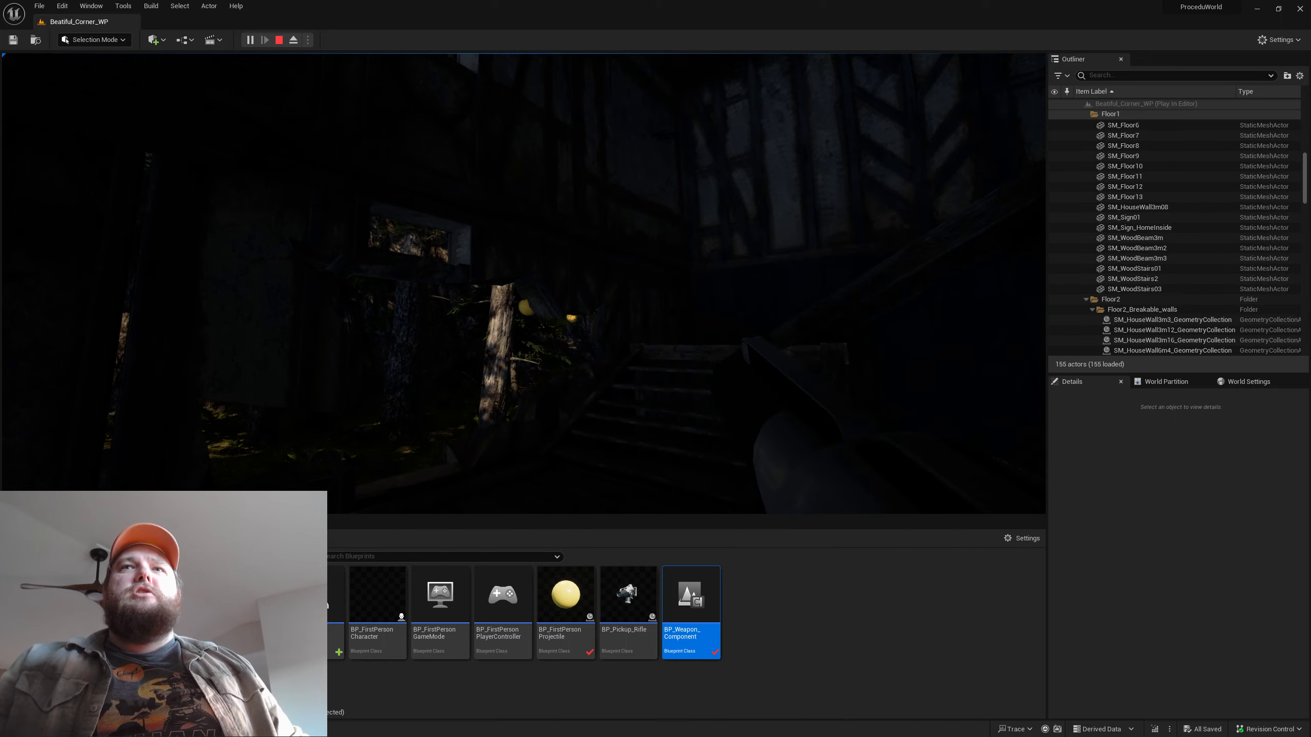
click(524, 284)
click(524, 284)
key(w)
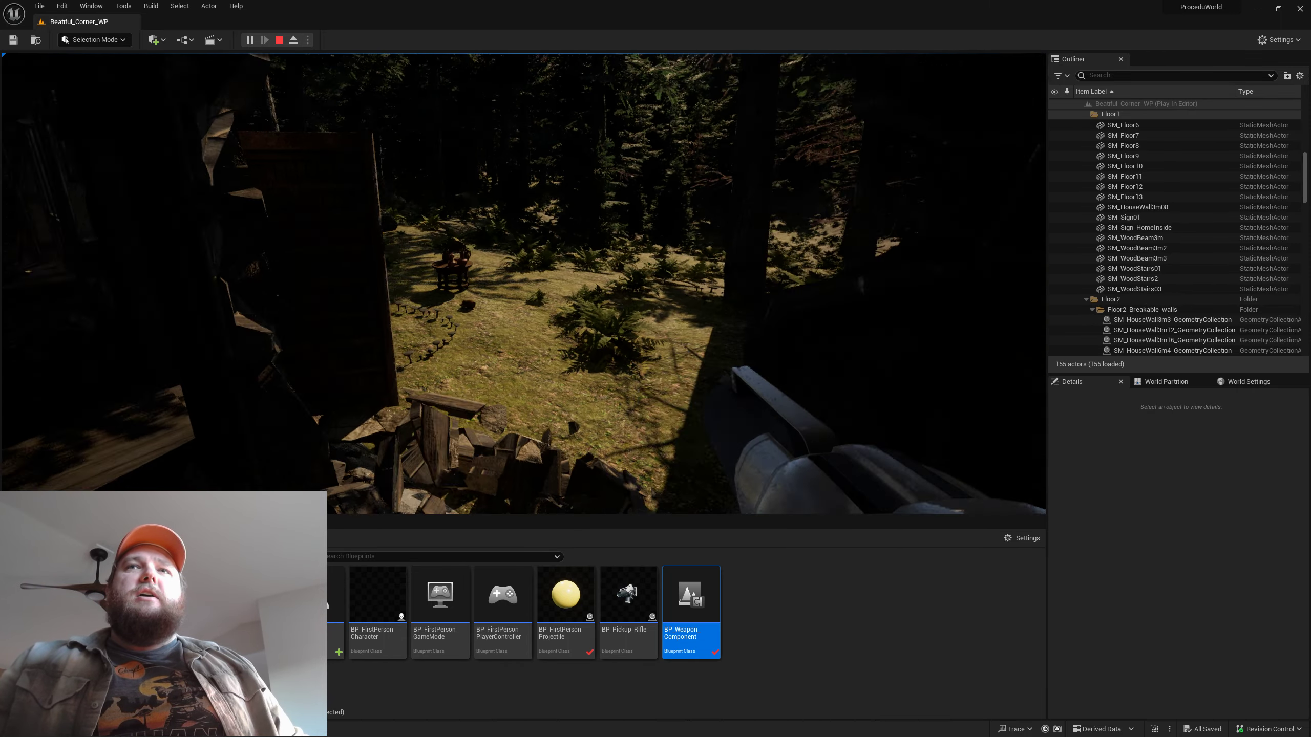
Leave the house and shoot its shaded exterior side wall
key(w)
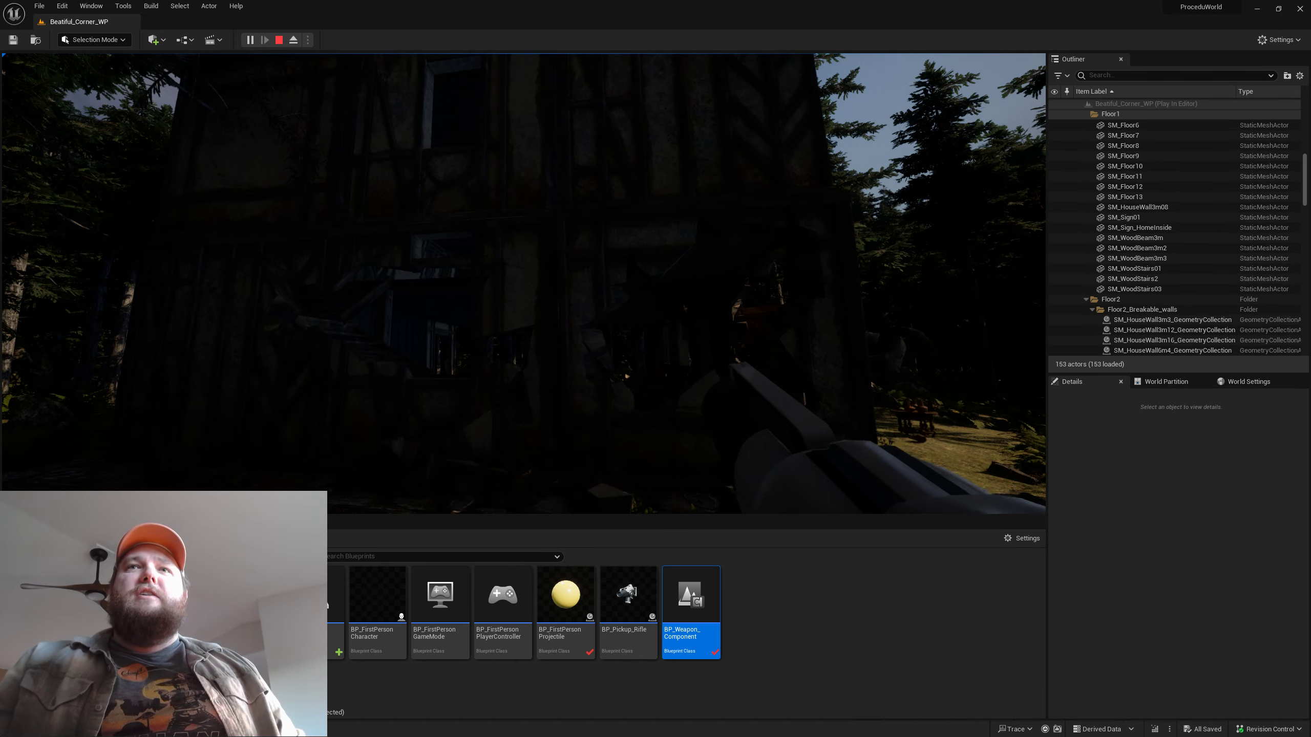
key(w)
click(524, 283)
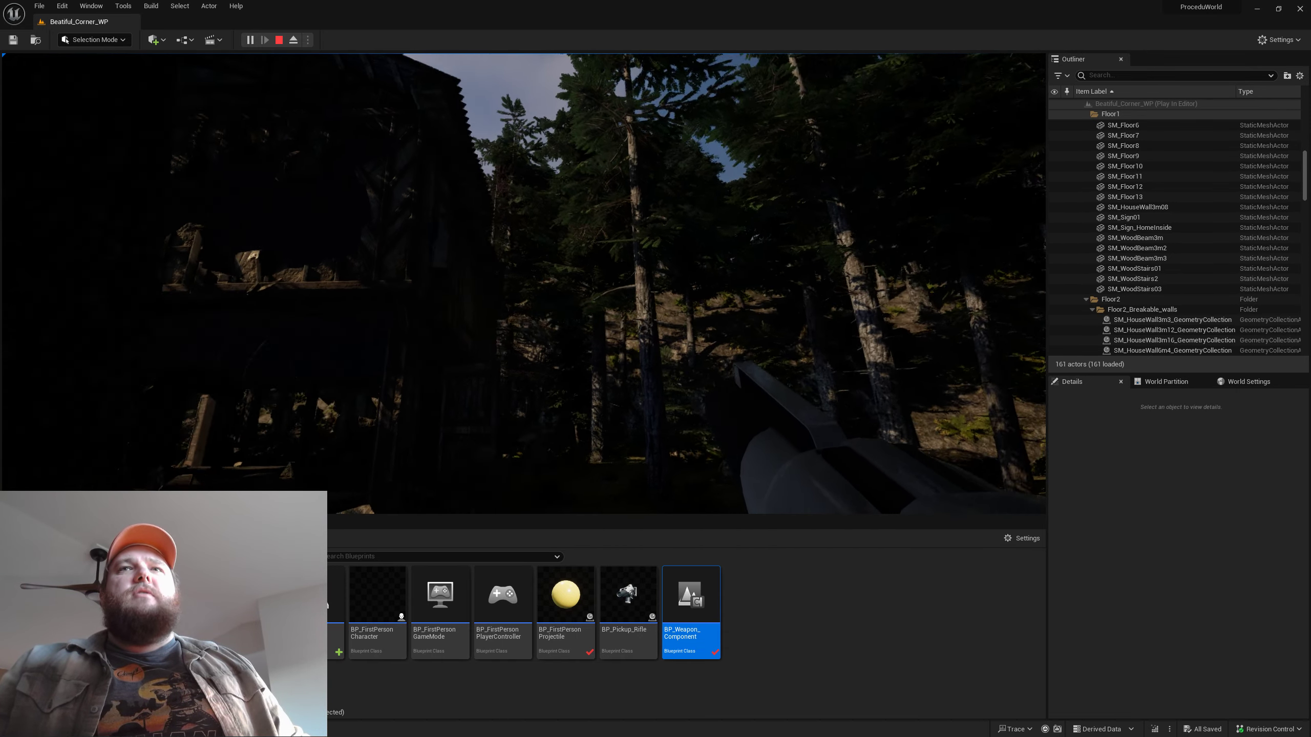
Circle the outside of the house and shoot the upper walls below the roof edge from several sides
key(d)
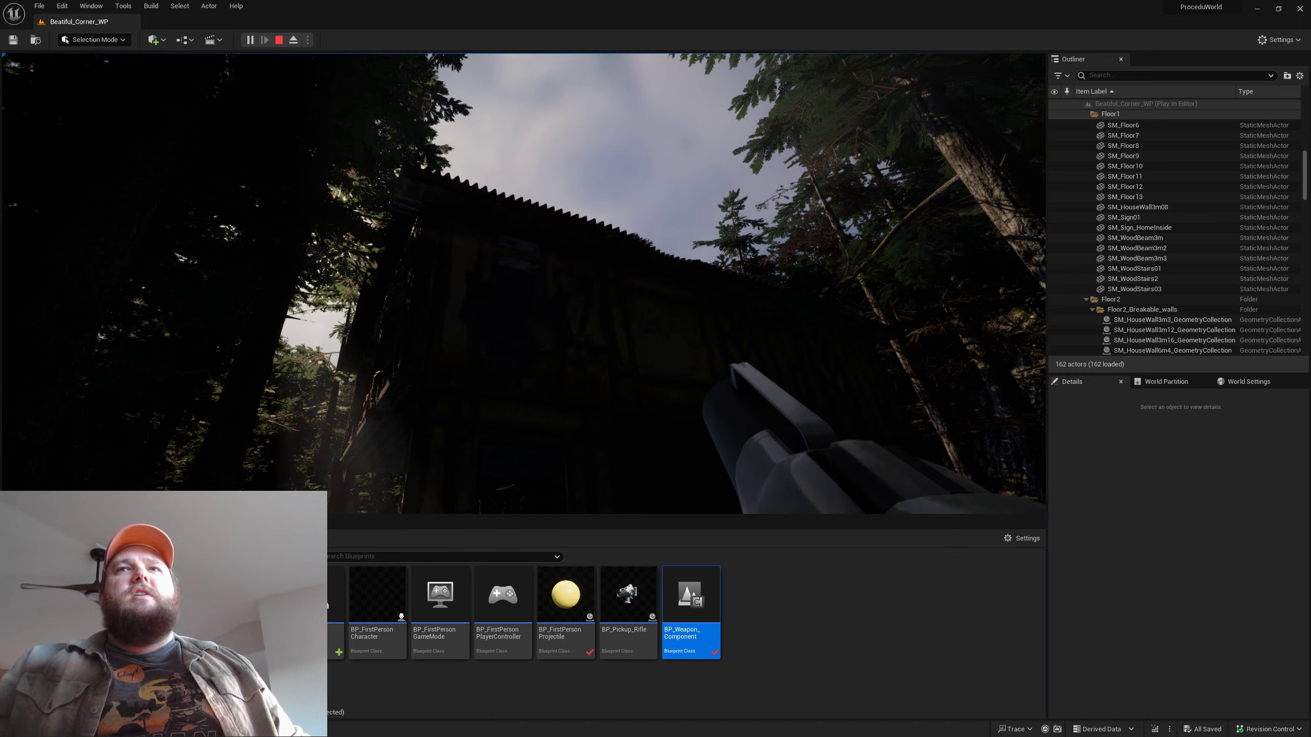
click(524, 284)
key(d)
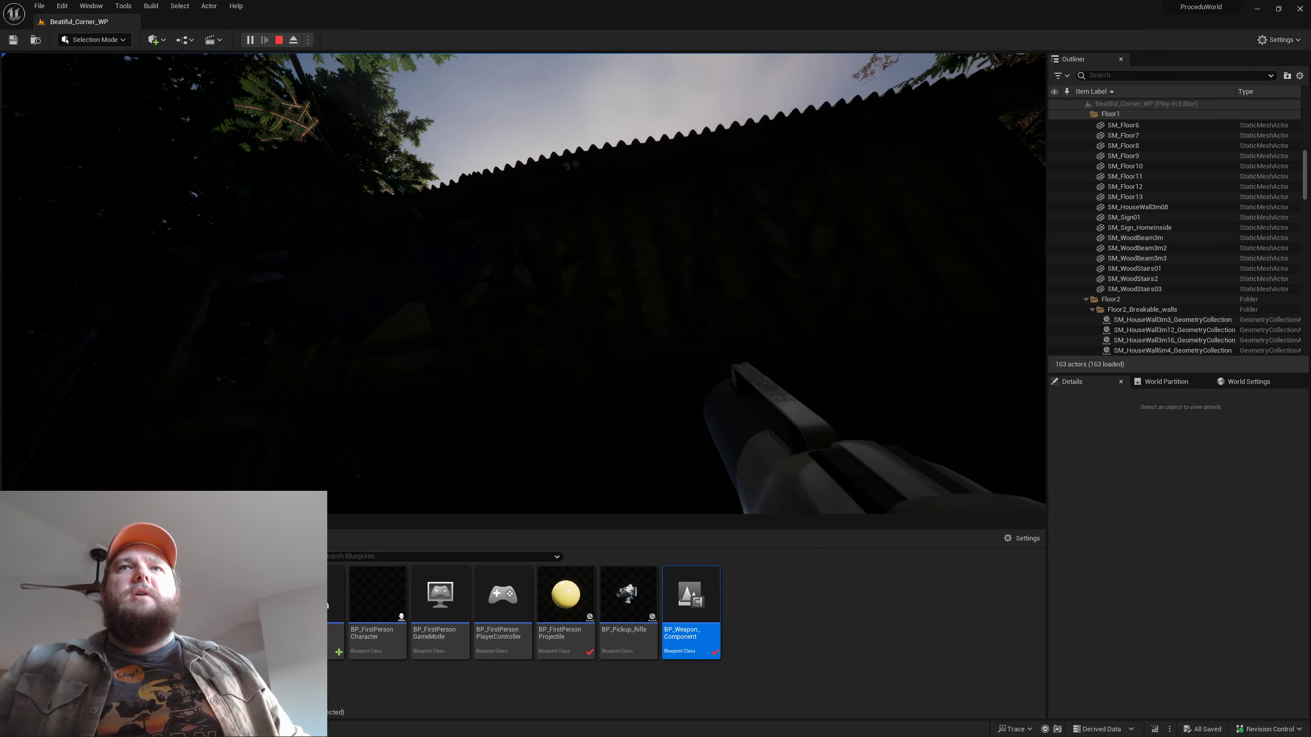
key(w)
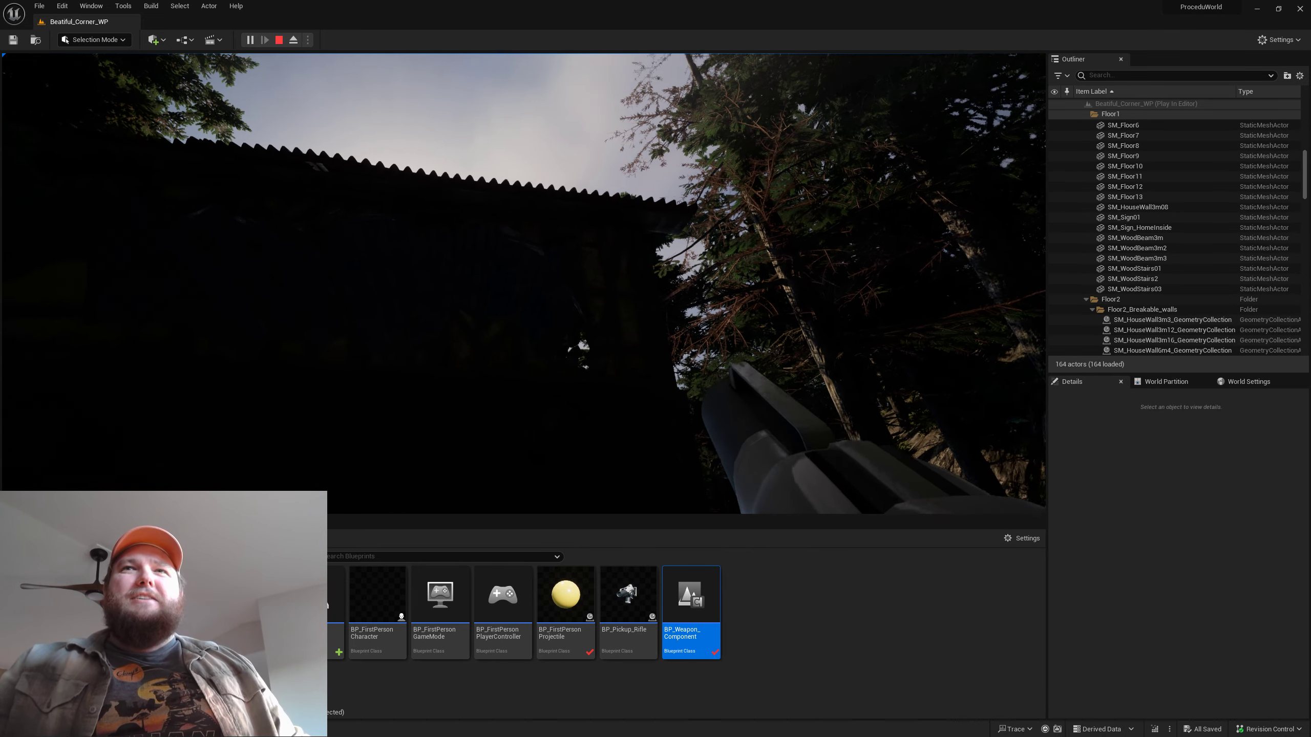
key(d)
click(524, 283)
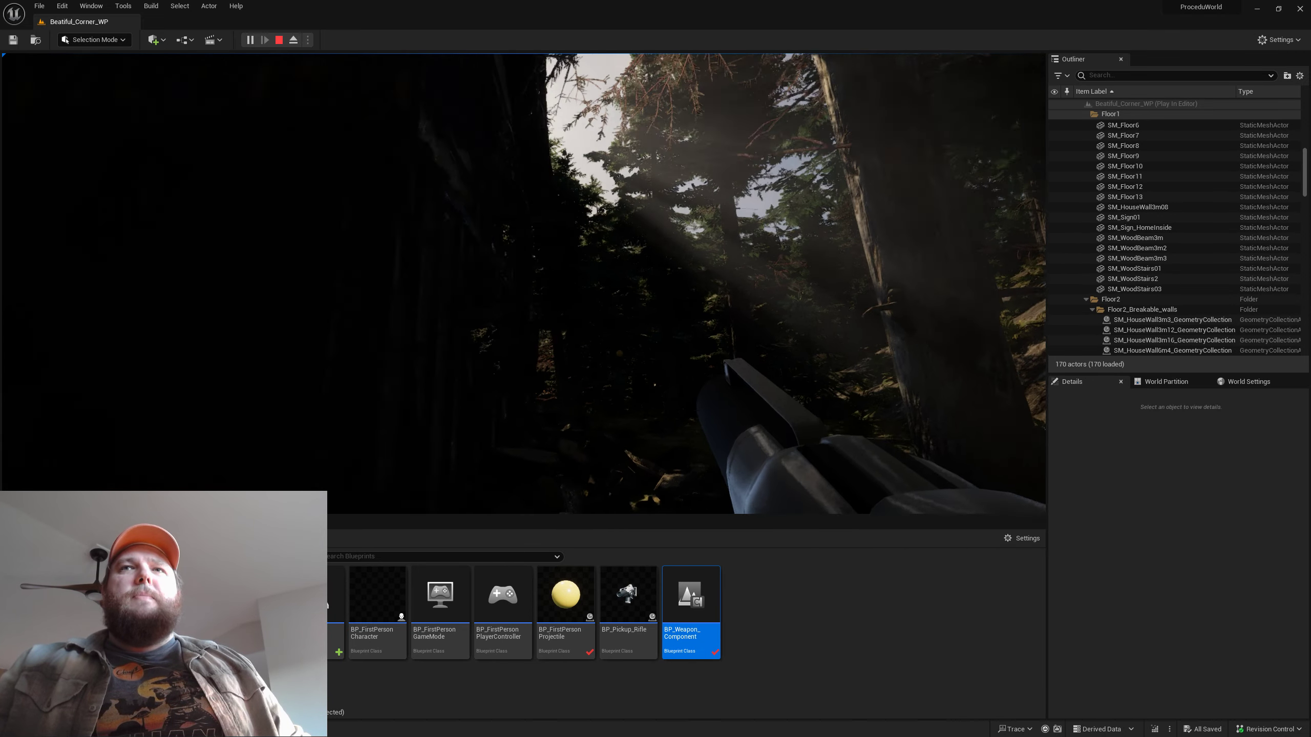
key(s)
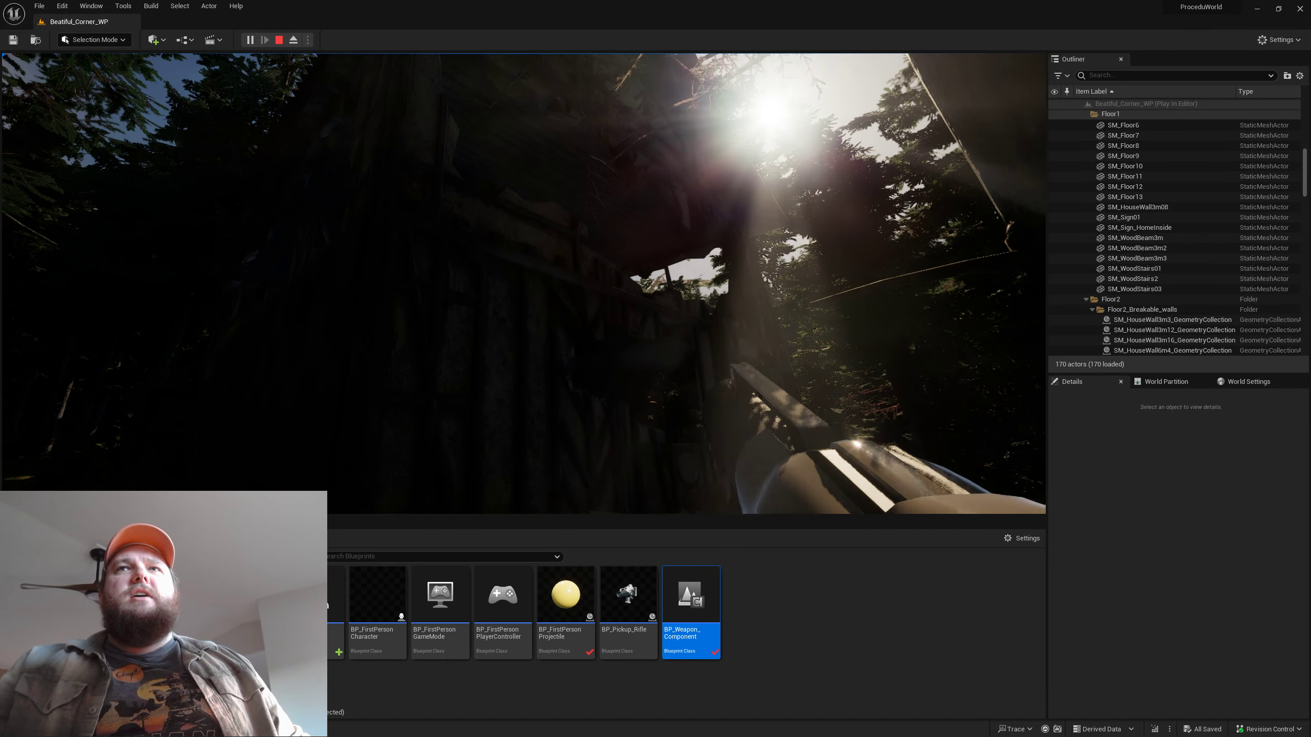
click(524, 284)
click(524, 283)
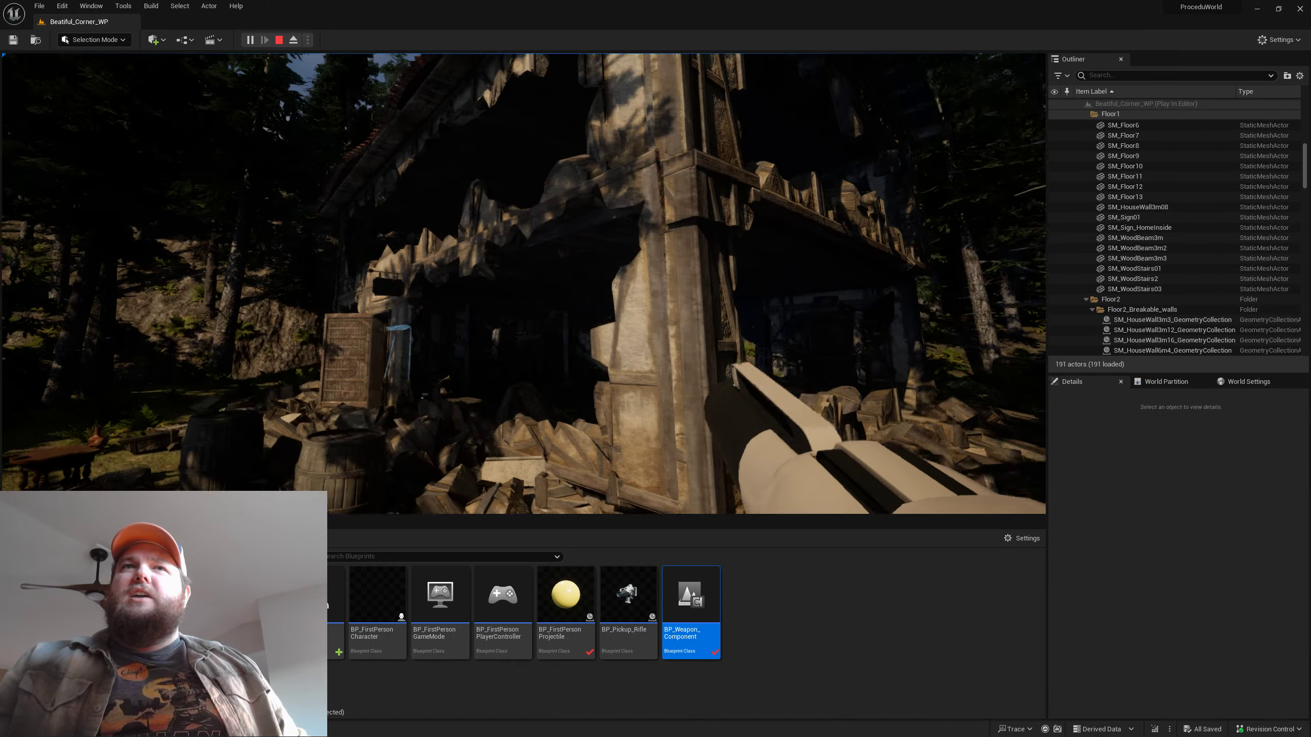
Examine the wall destruction and debris piles around the house corner, the HOME INSIDE entrance and the ground-floor interior
key(w)
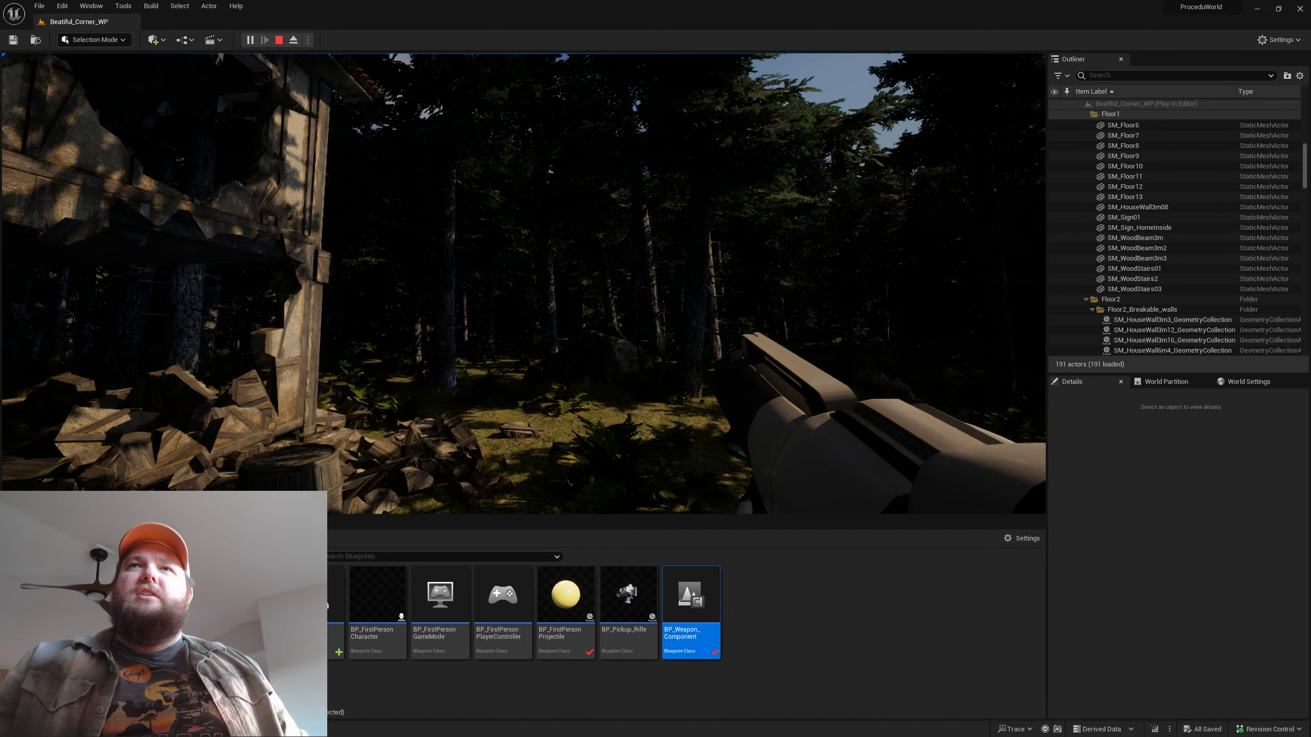
key(w)
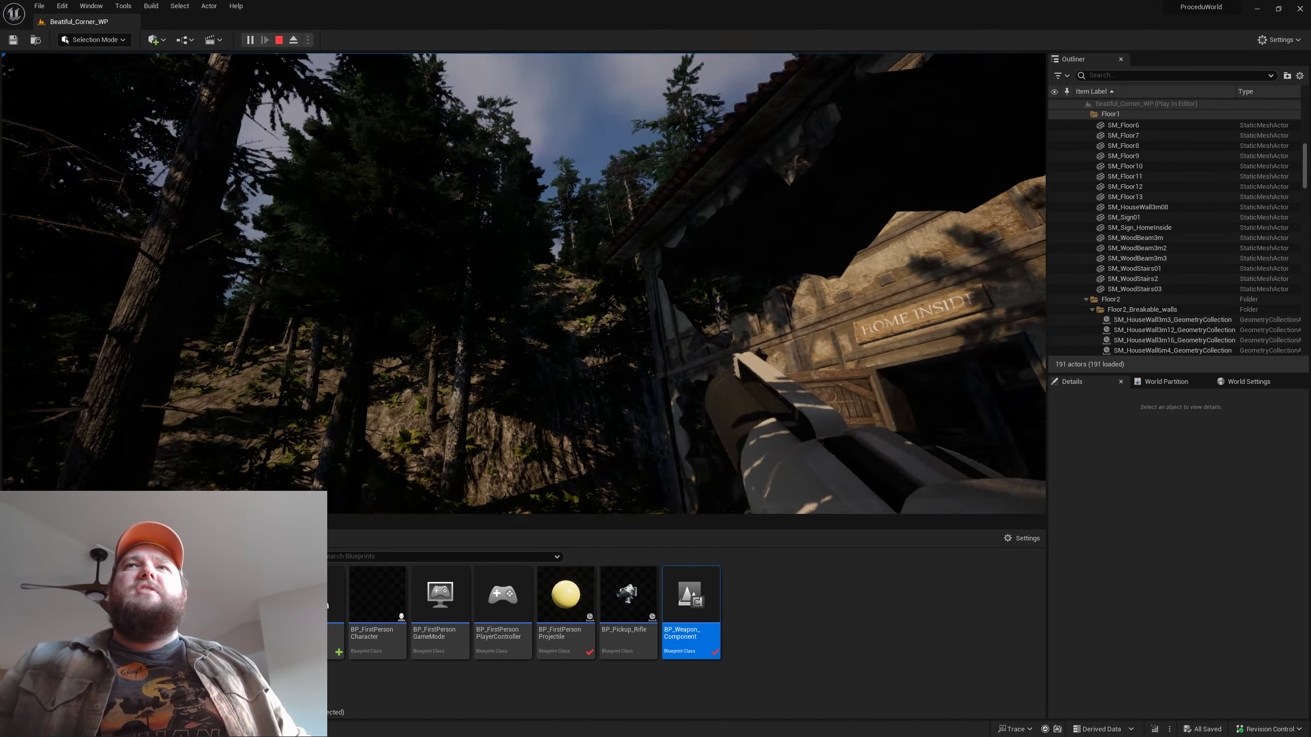
key(a)
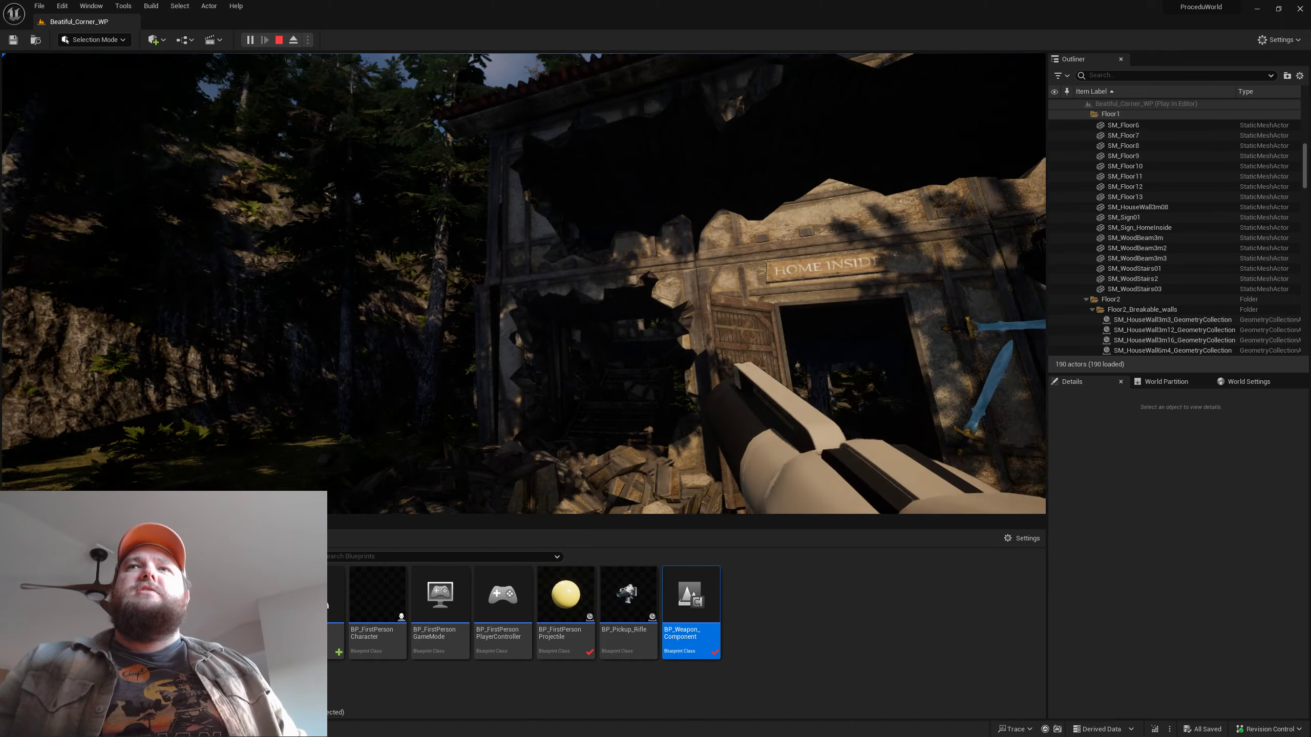
key(w)
key(s)
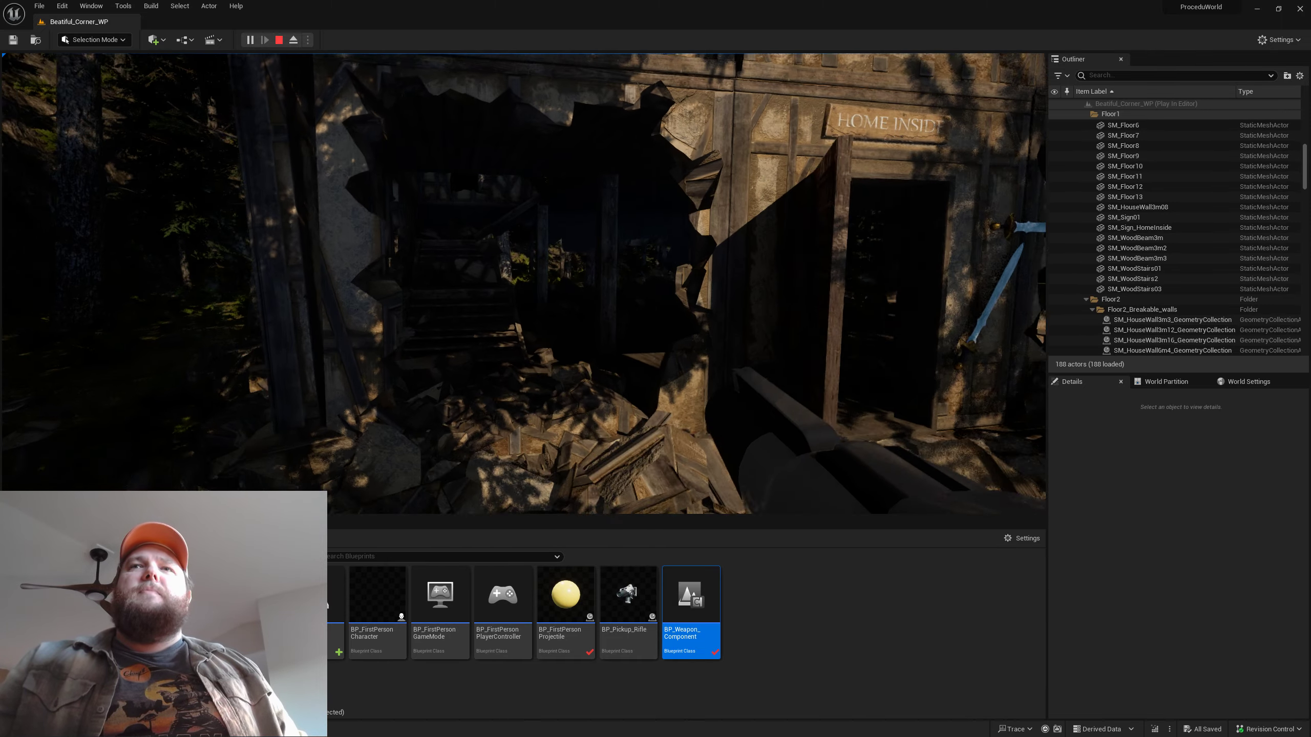
key(w)
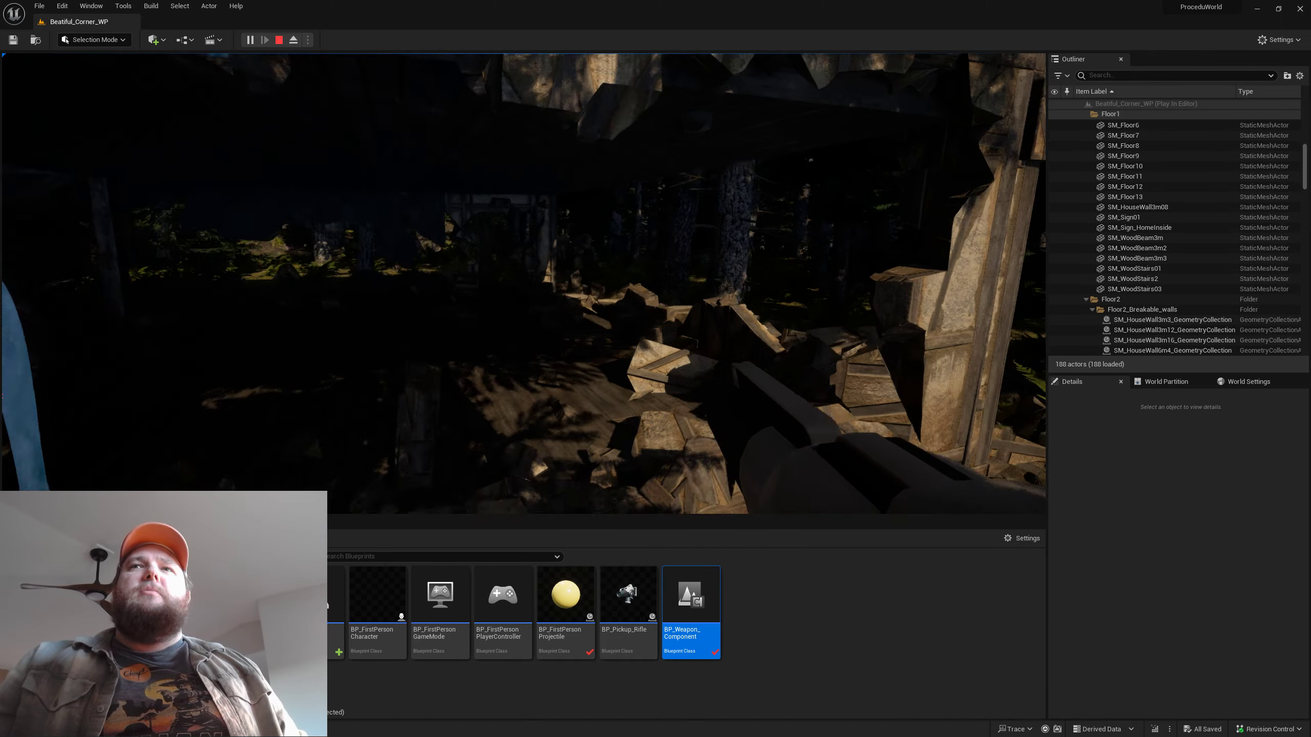
key(w)
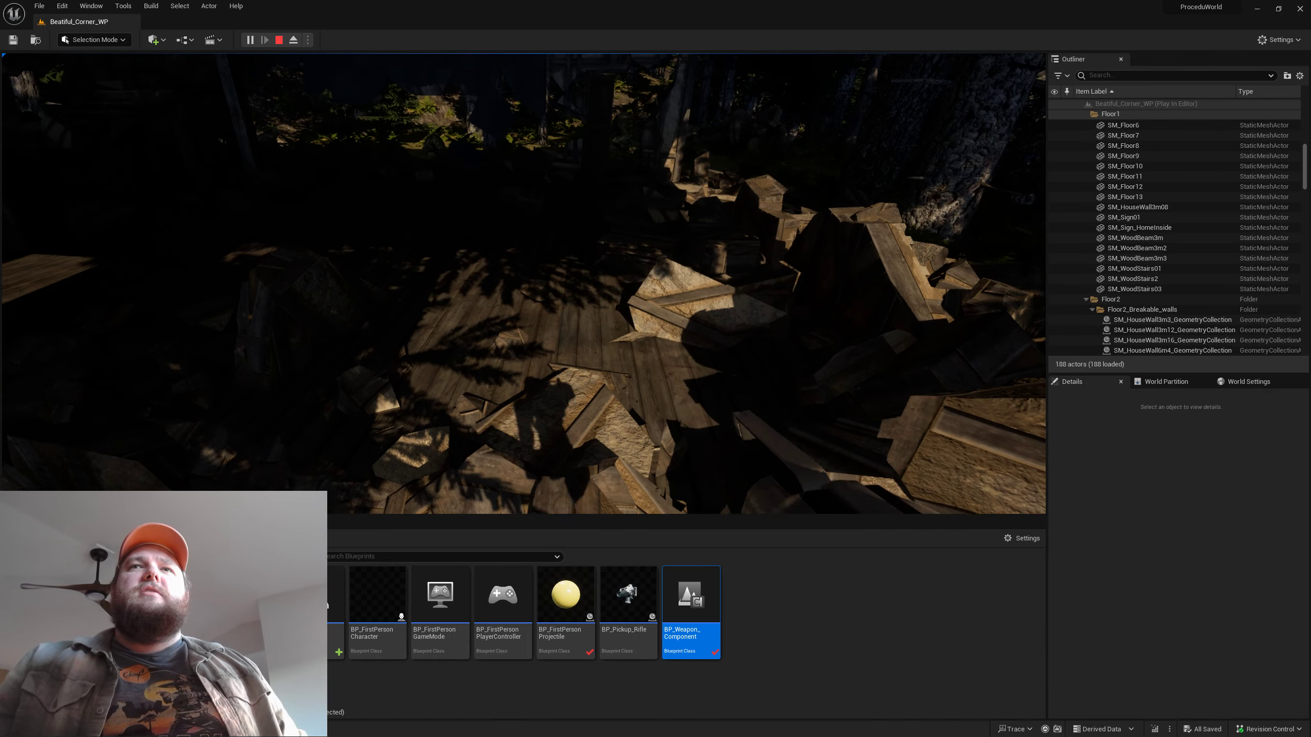
key(s)
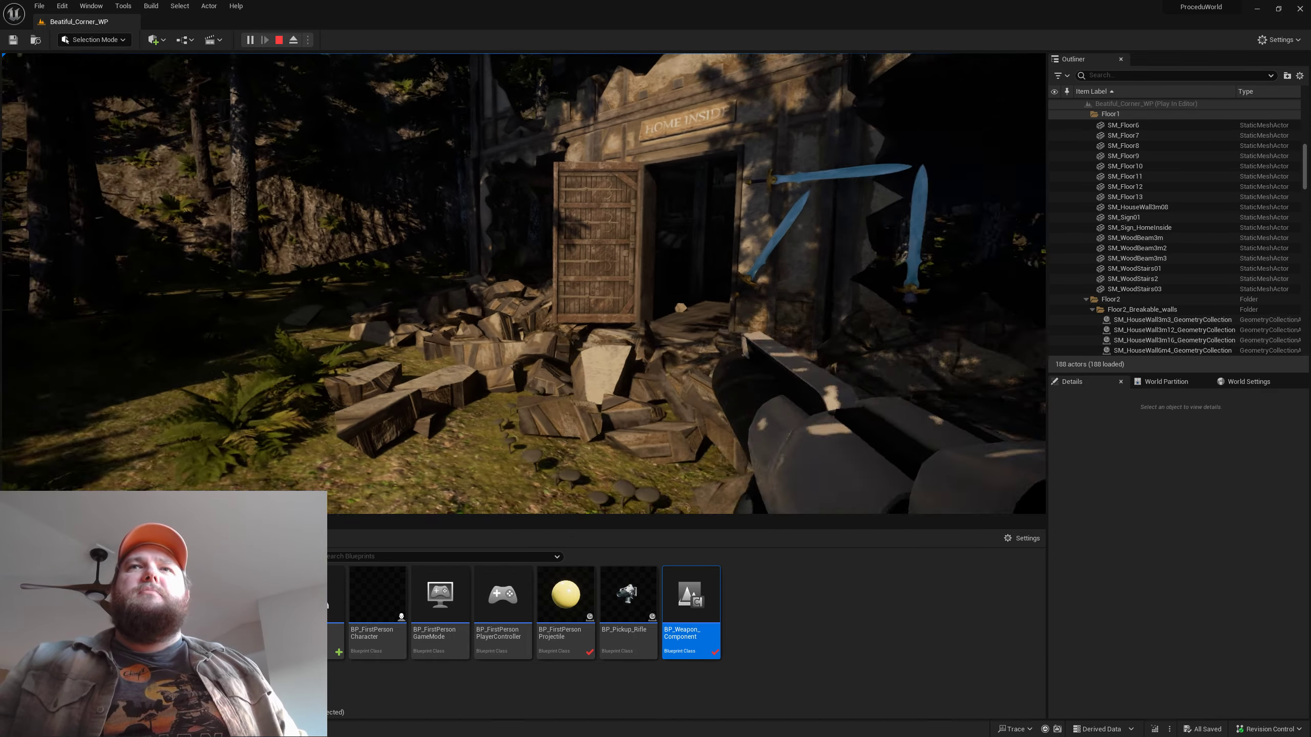
key(w)
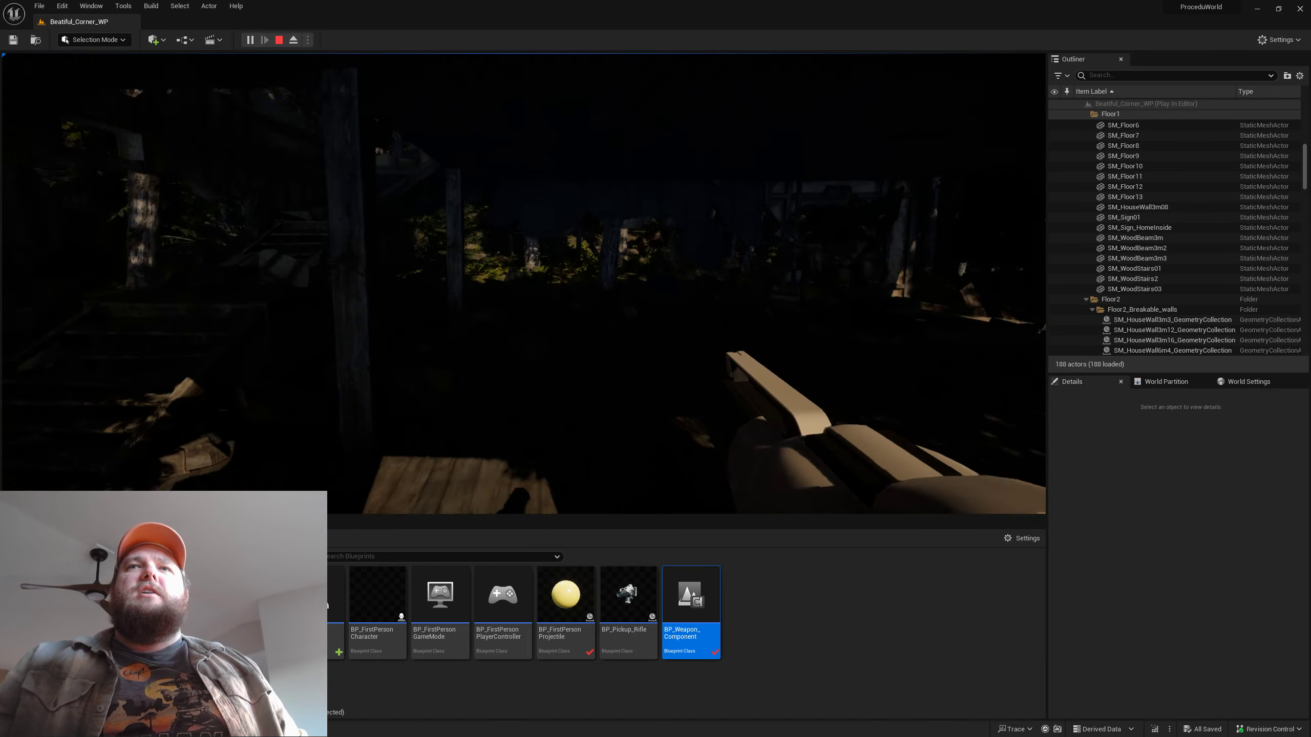
Climb the staircase to the upper floor of the house and shoot at the broken wall pieces along the floor's edge
key(w)
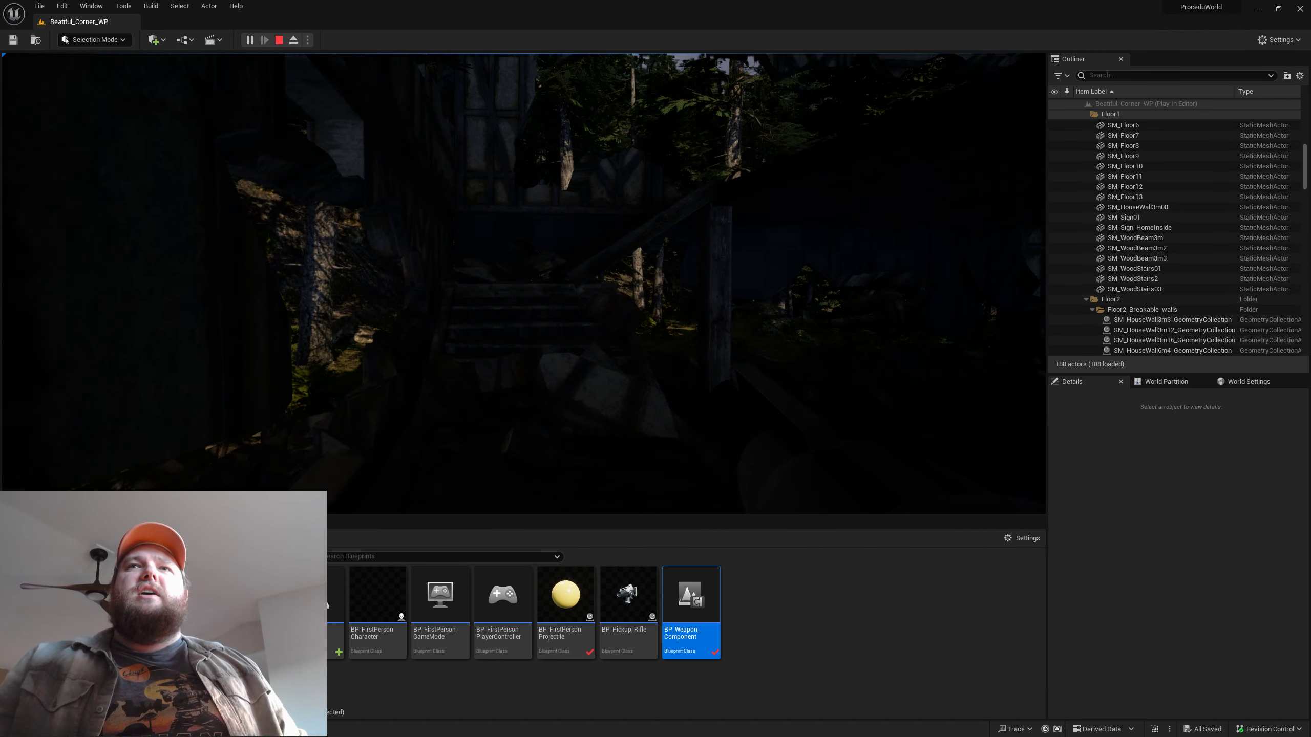
key(w)
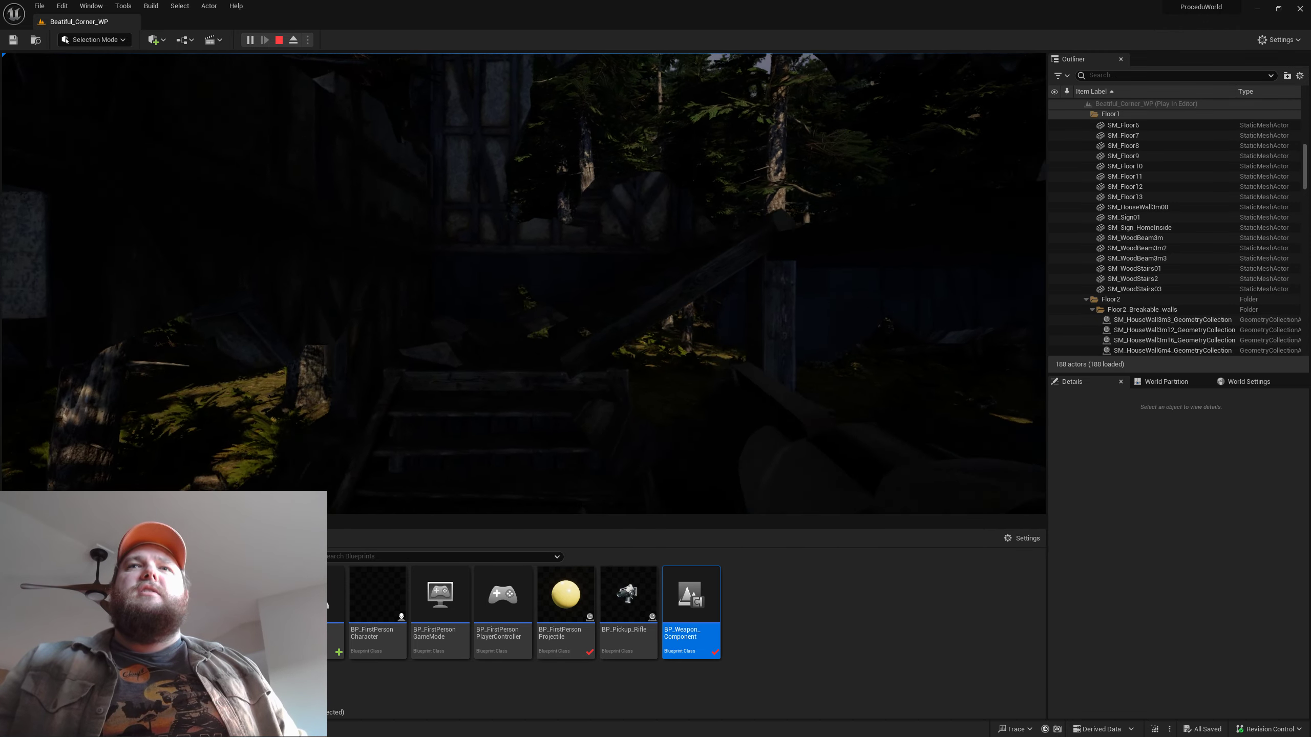
key(w)
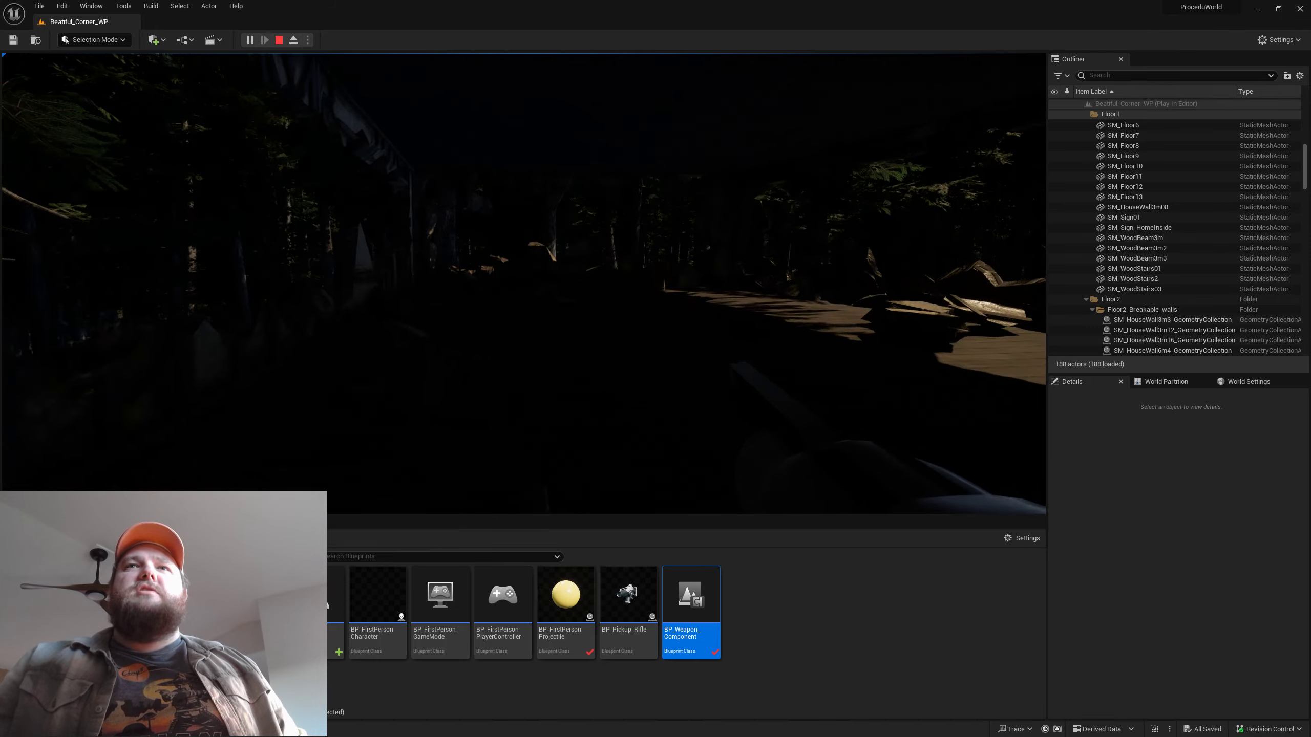
key(w)
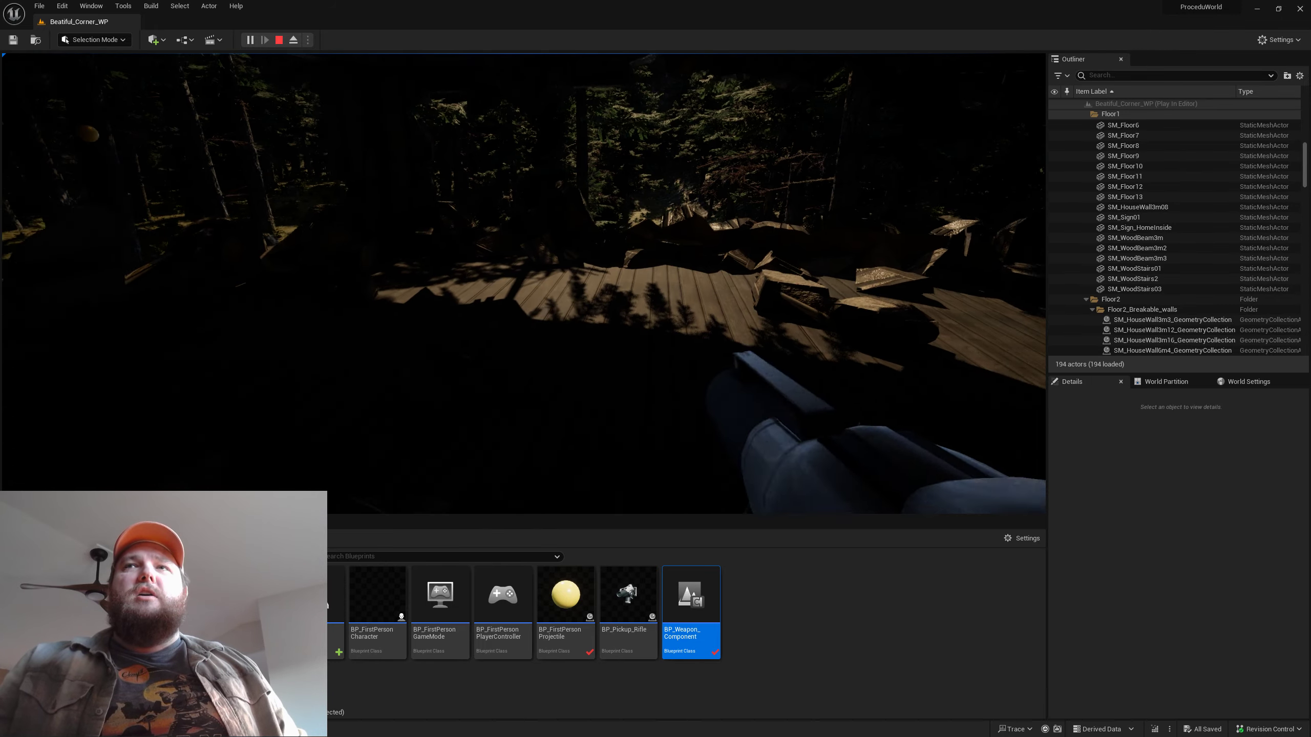
click(524, 283)
click(523, 283)
key(w)
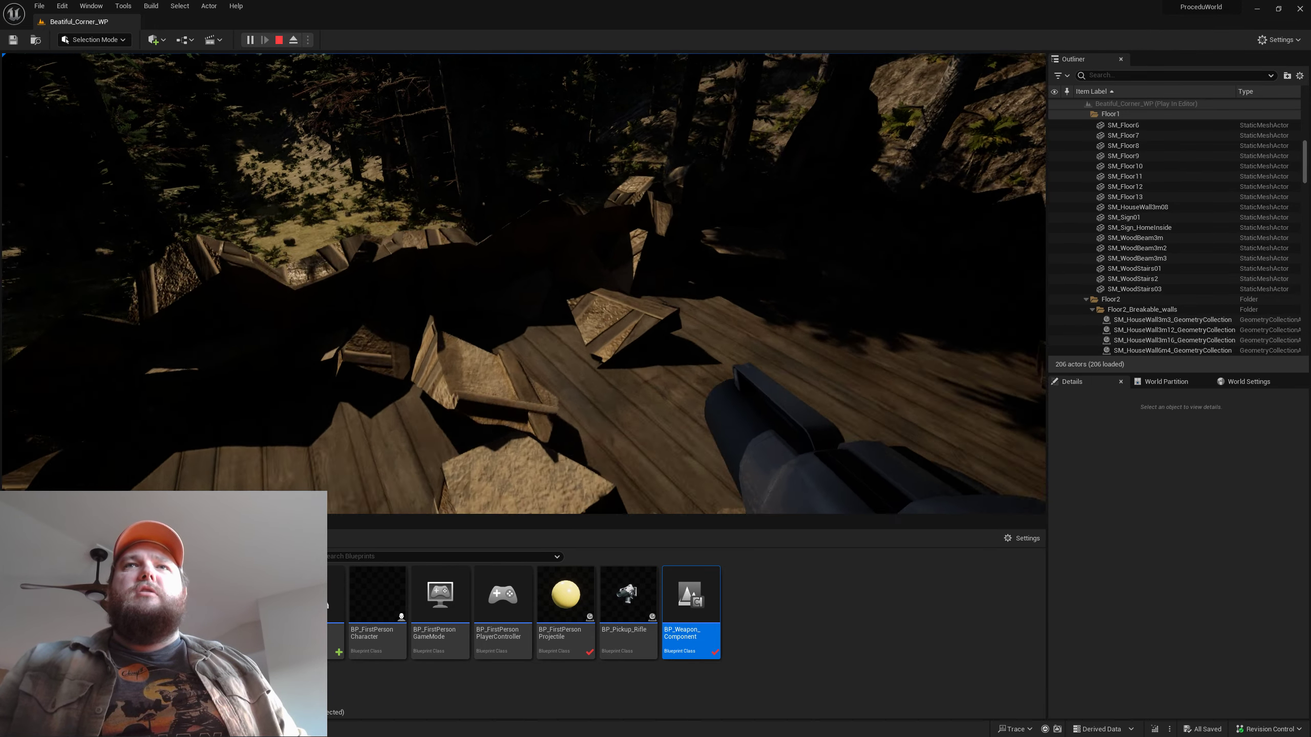
click(524, 284)
key(w)
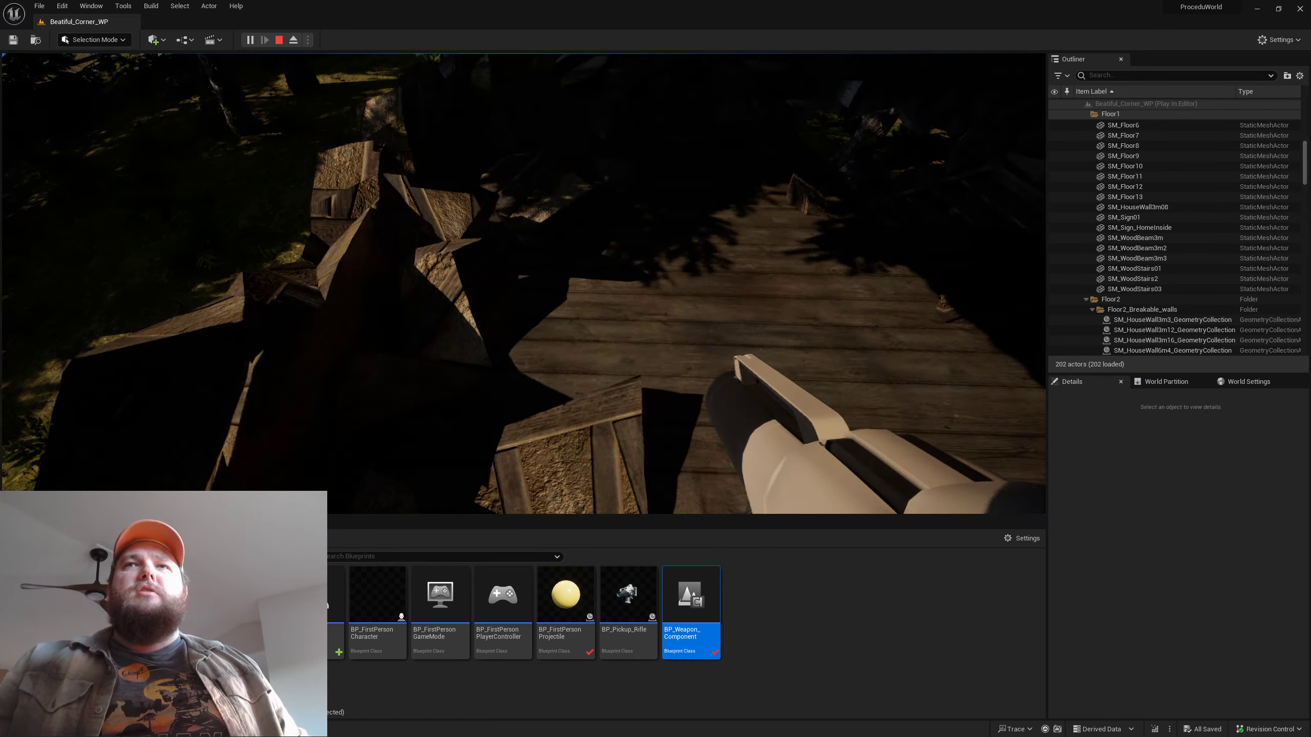
Leave the upper floor and go to the round wooden table on the grass in front of the house
key(w)
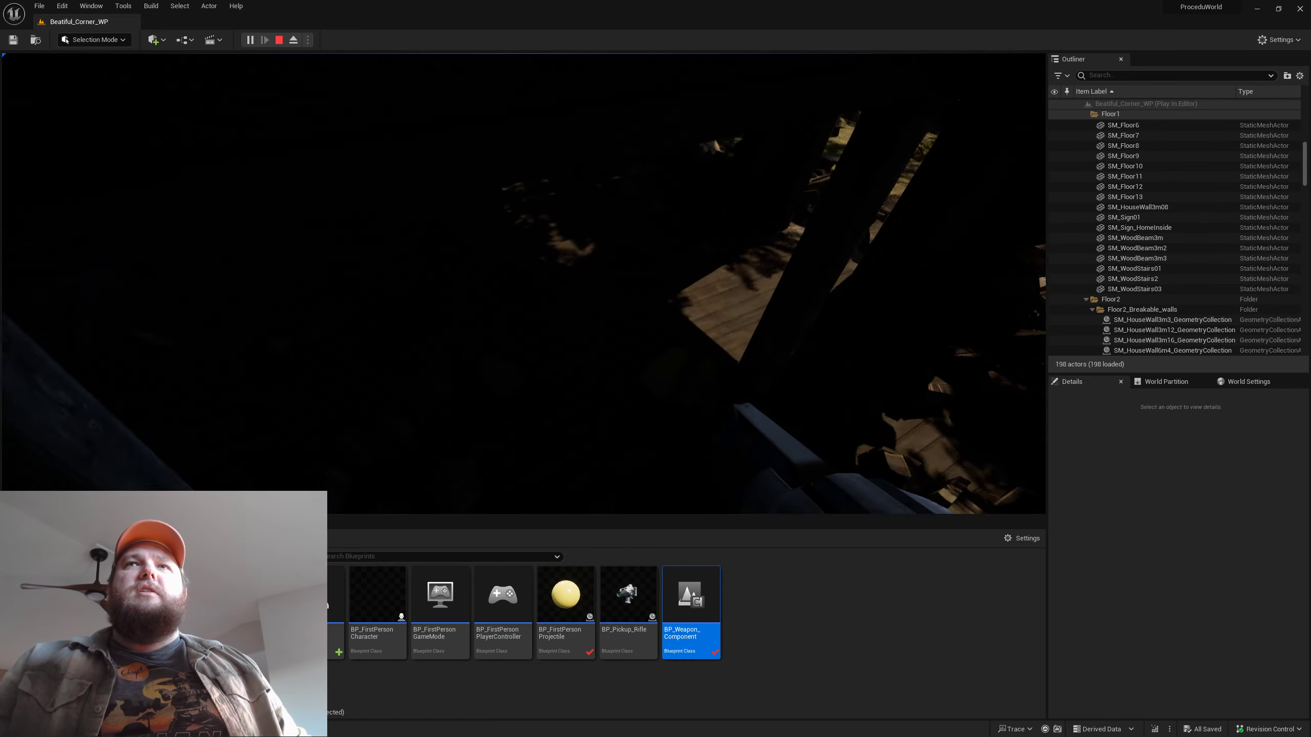
key(w)
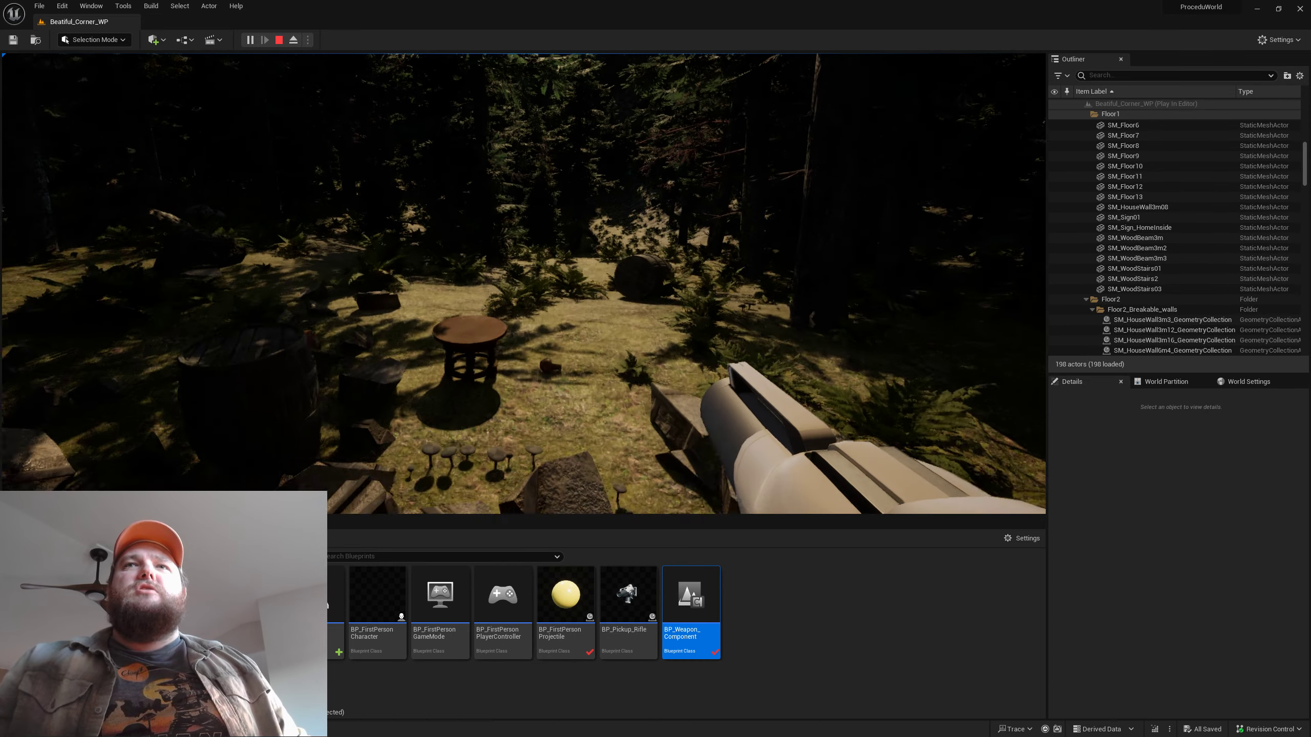
key(w)
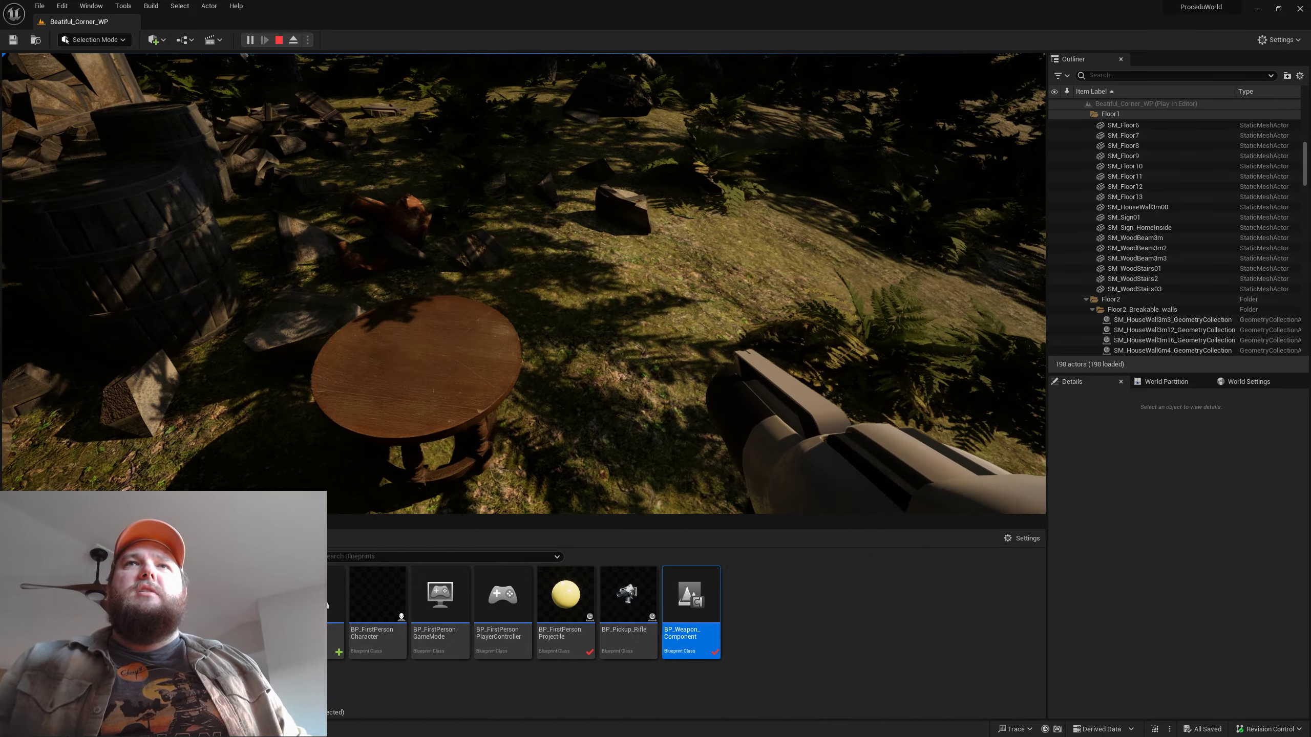
key(w)
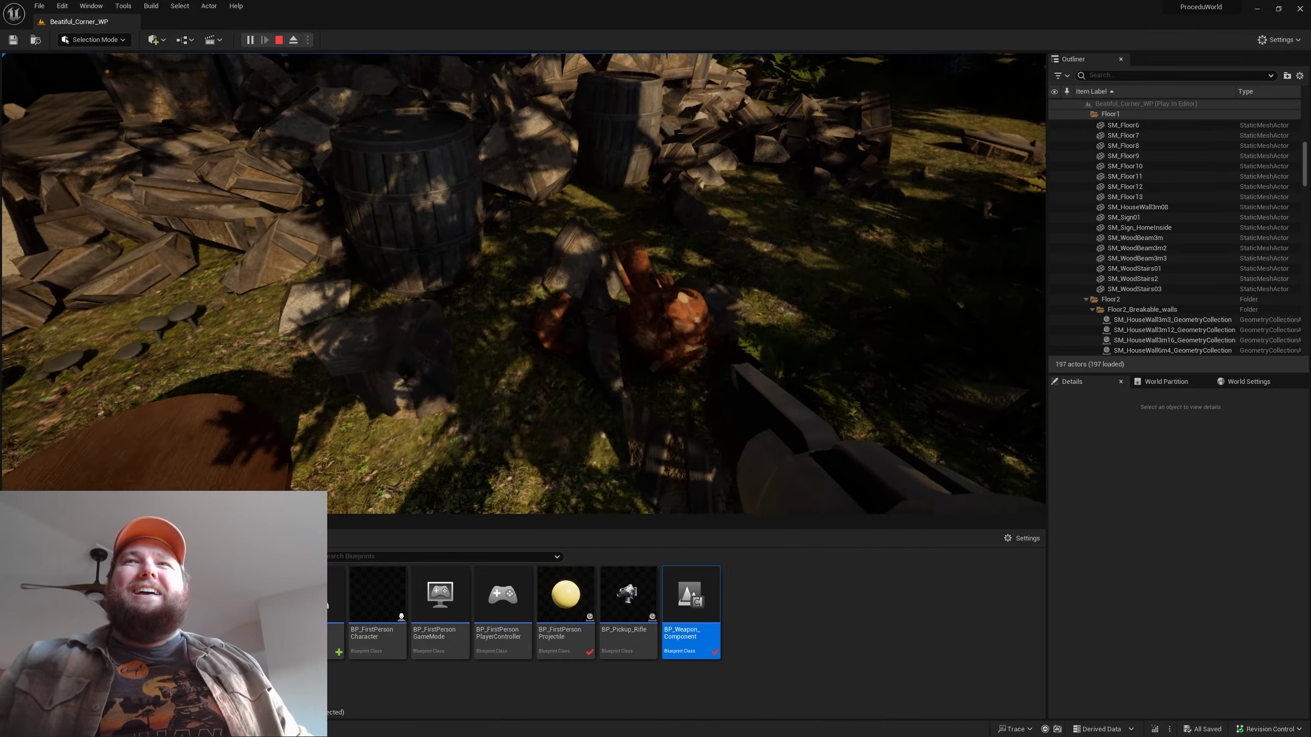
Shoot the clay pots and wooden barrels among the debris in front of the HOME INSIDE entrance
click(524, 284)
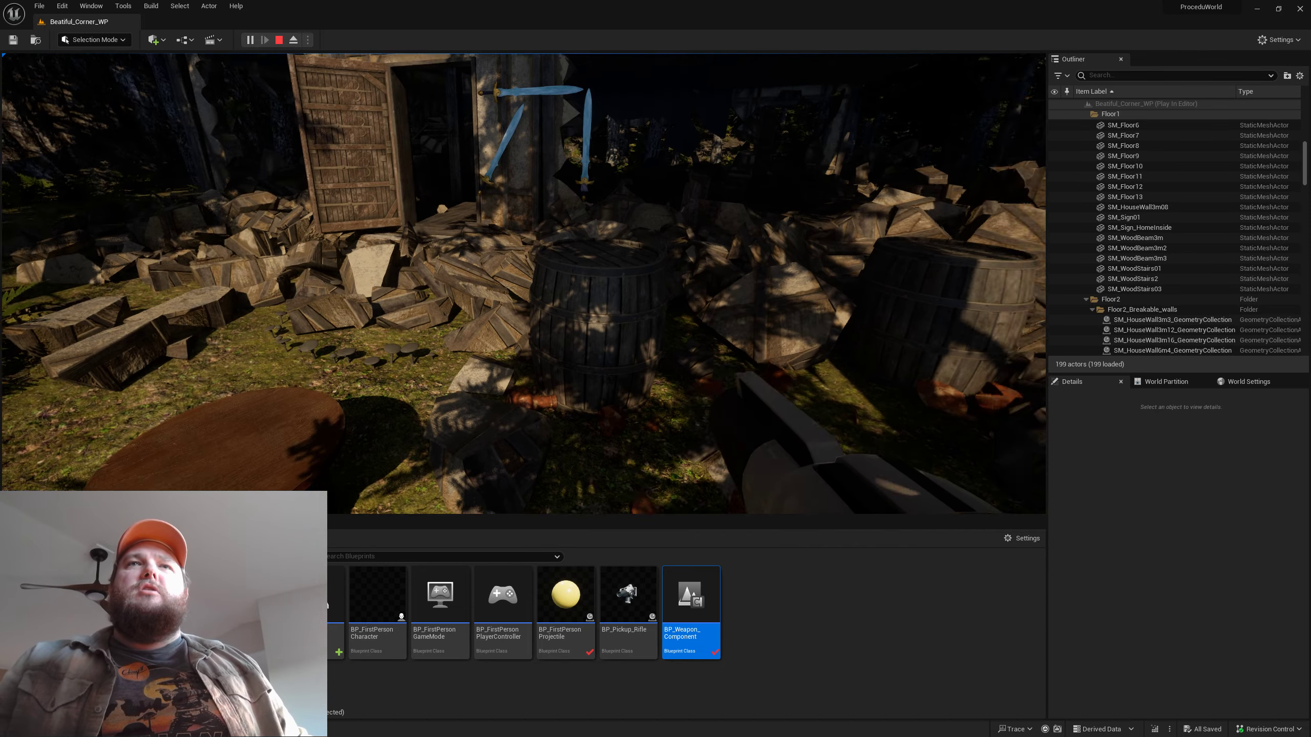
key(s)
click(524, 284)
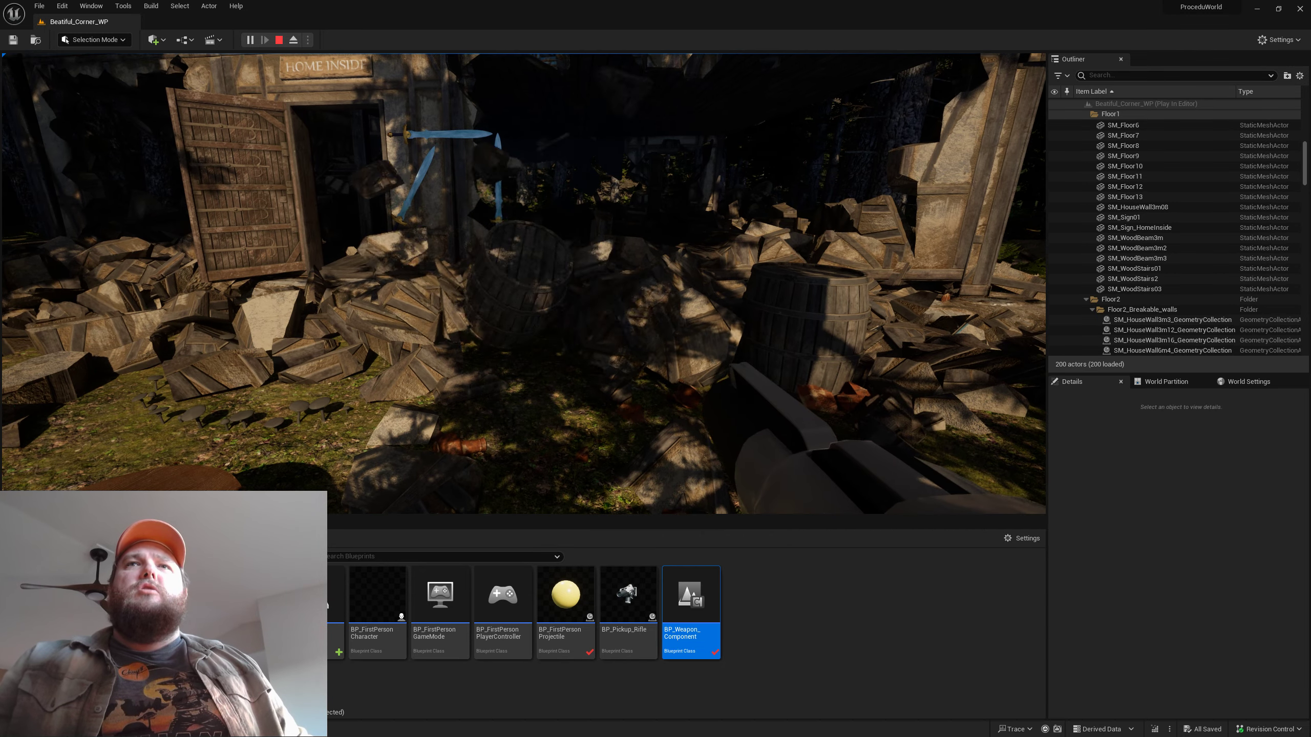
key(d)
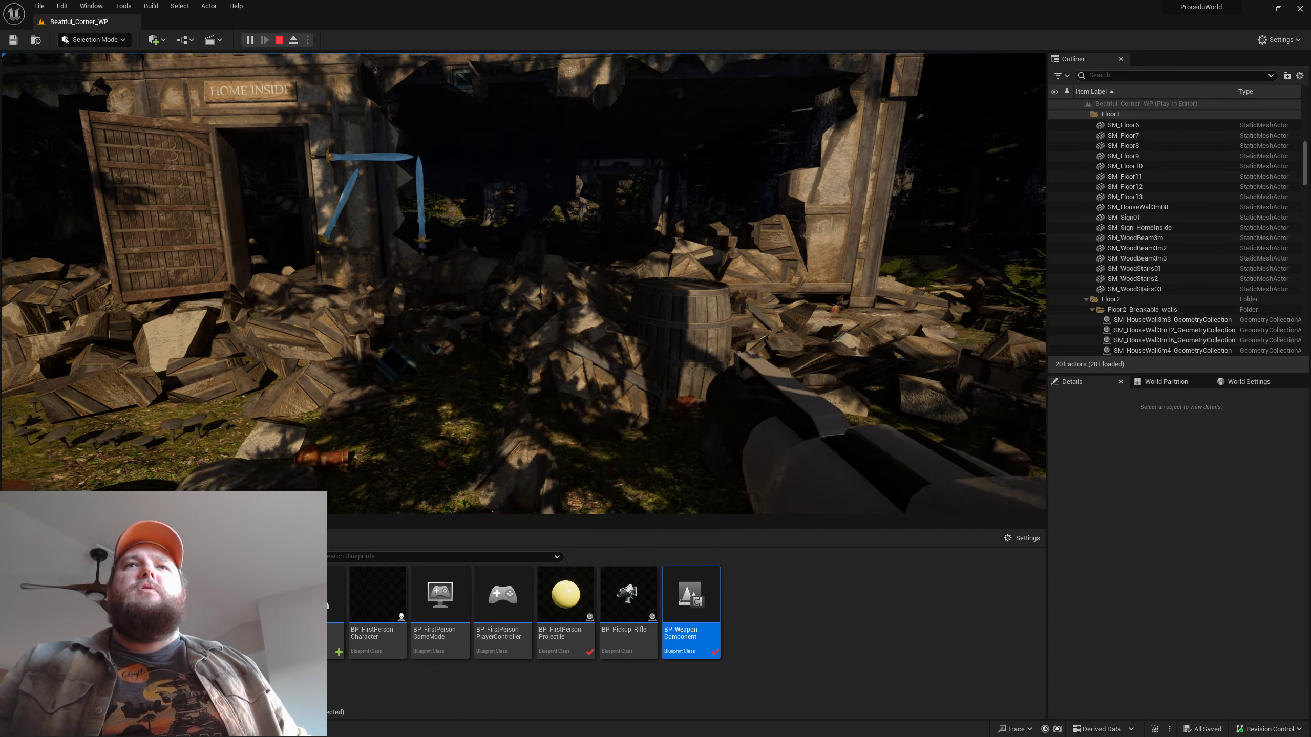
key(w)
click(523, 284)
key(s)
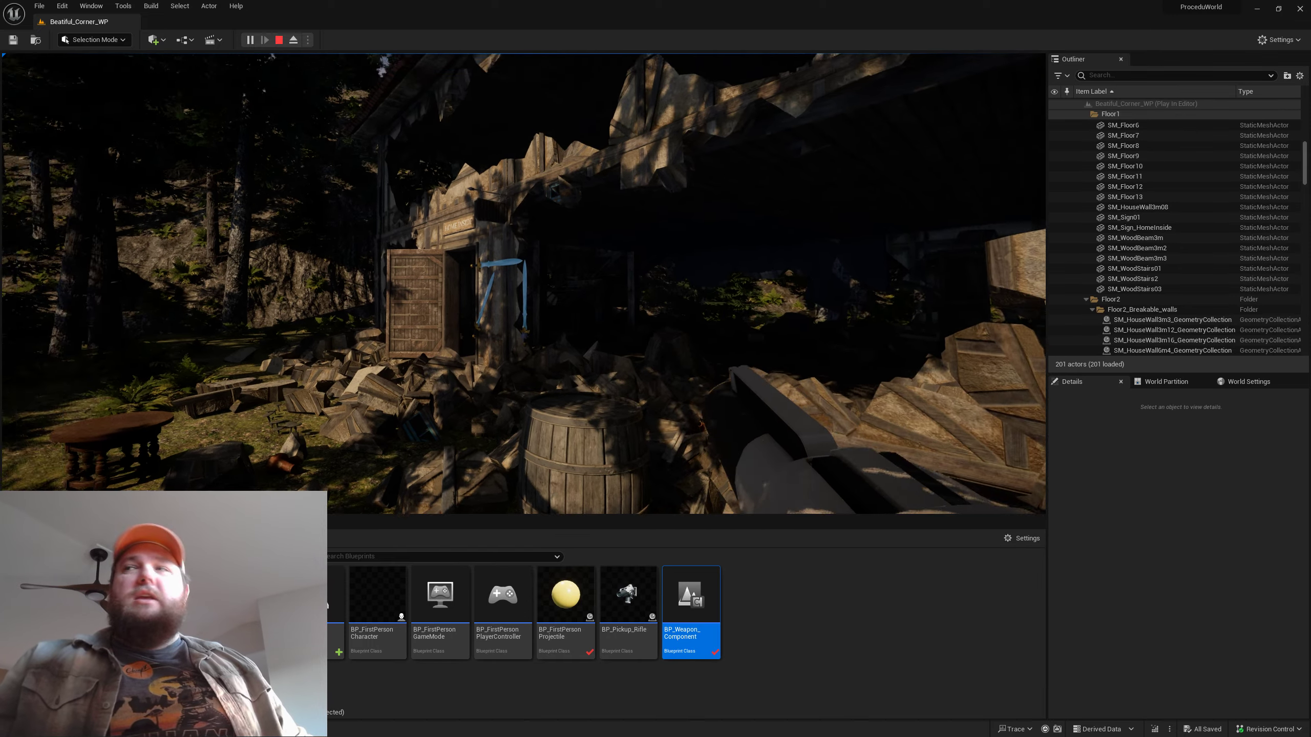
Walk past the house entrance into the forest and examine the sunlight shafts through the trees from several spots
key(w)
key(w)
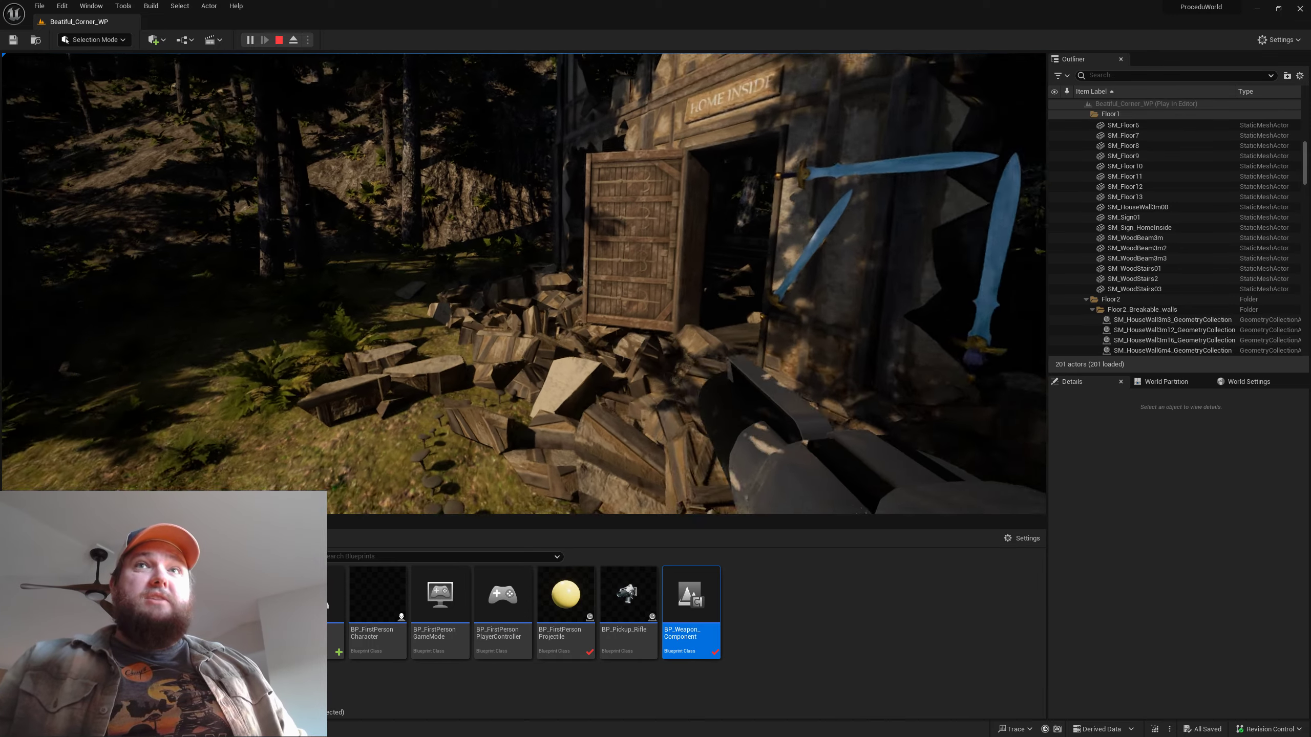
key(w)
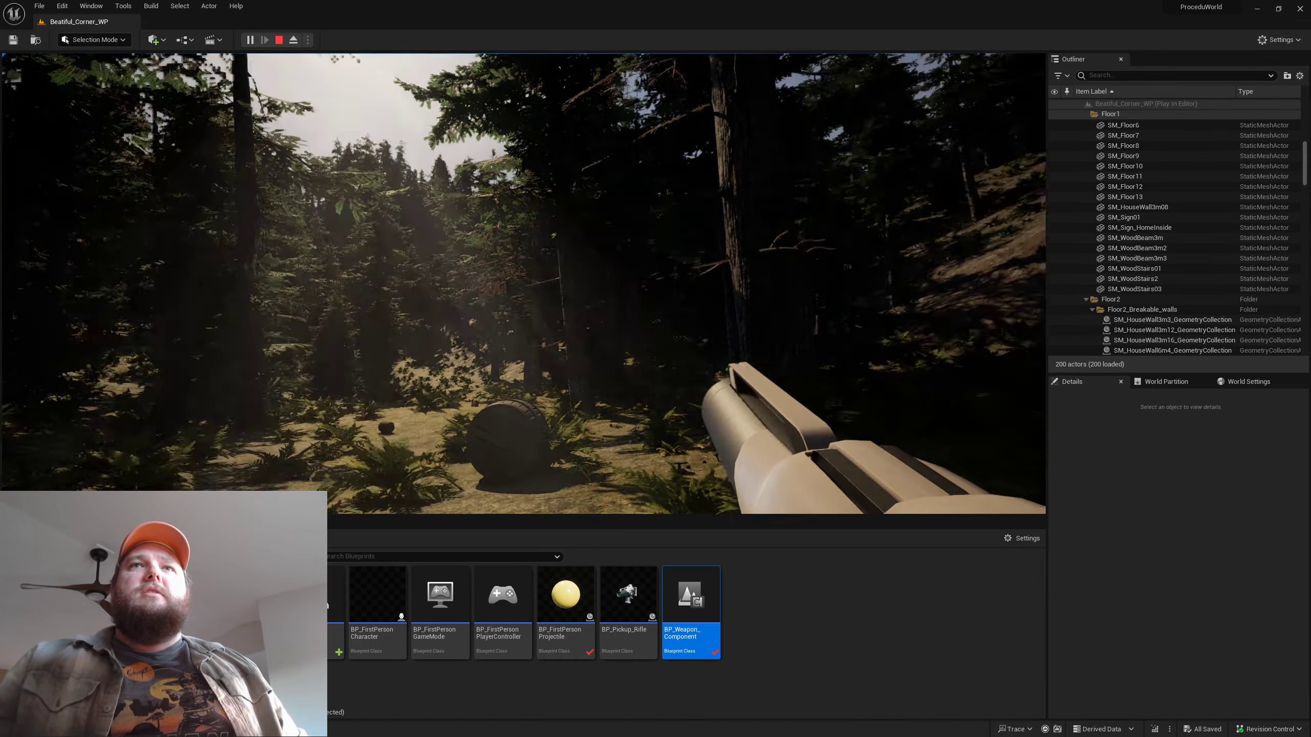
key(w)
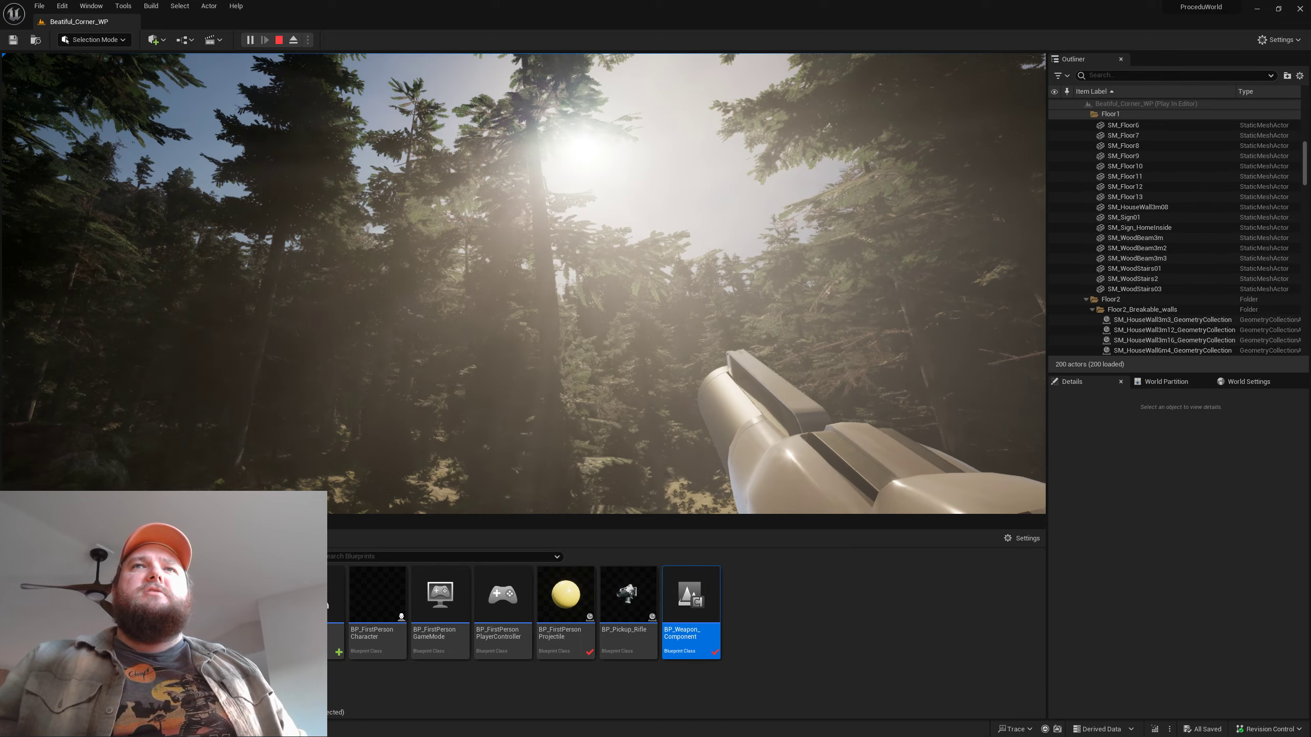
key(w)
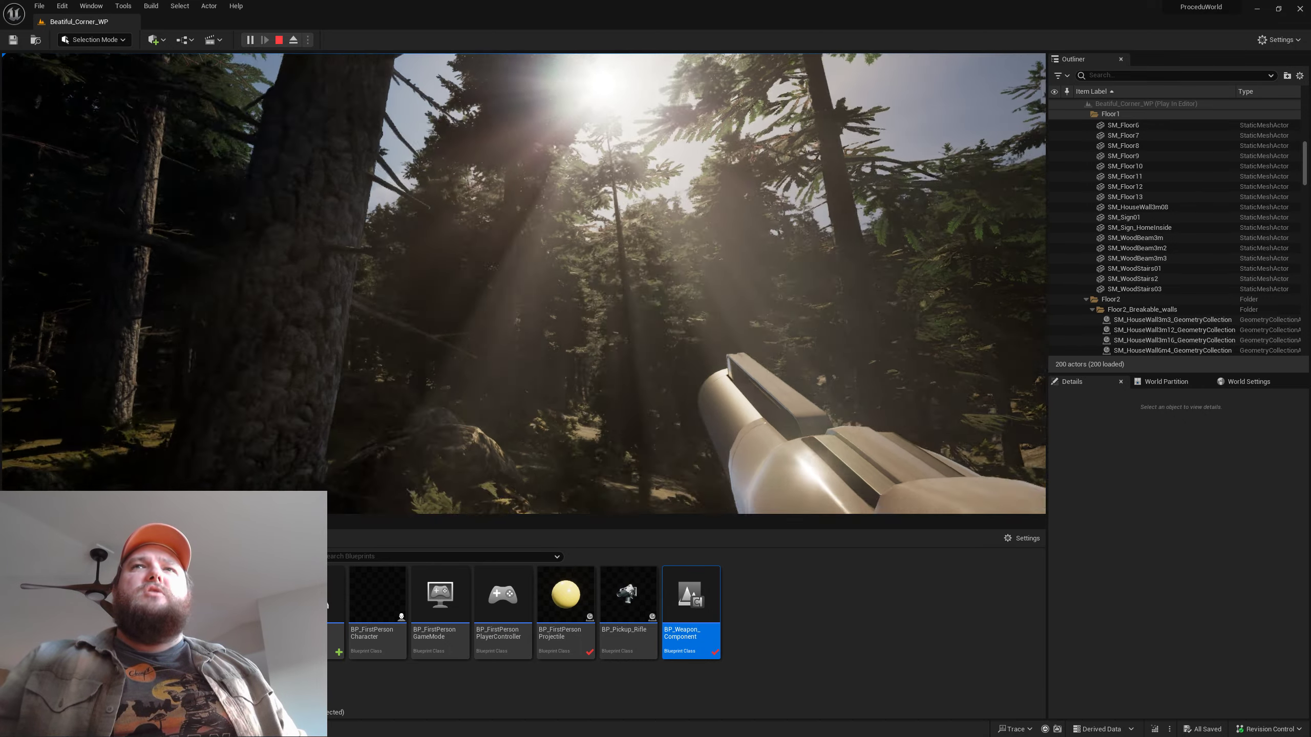
key(w)
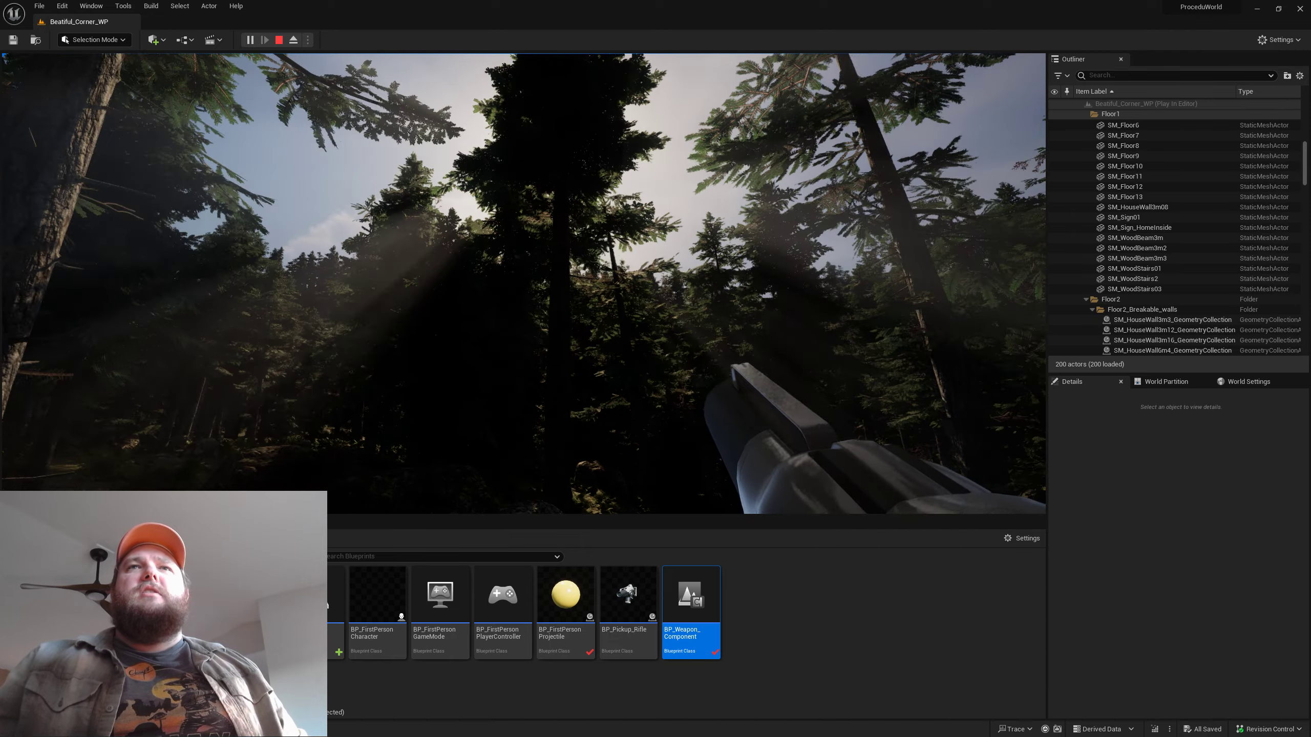
key(w)
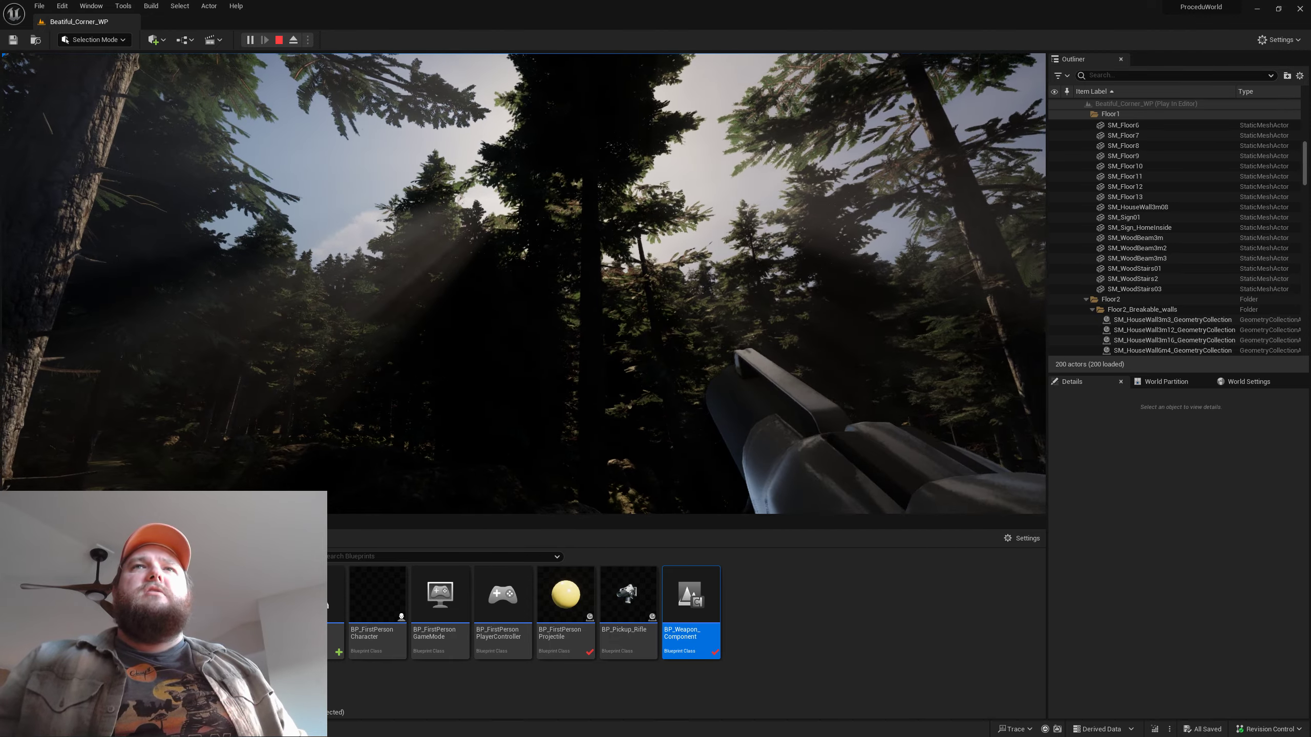
key(w)
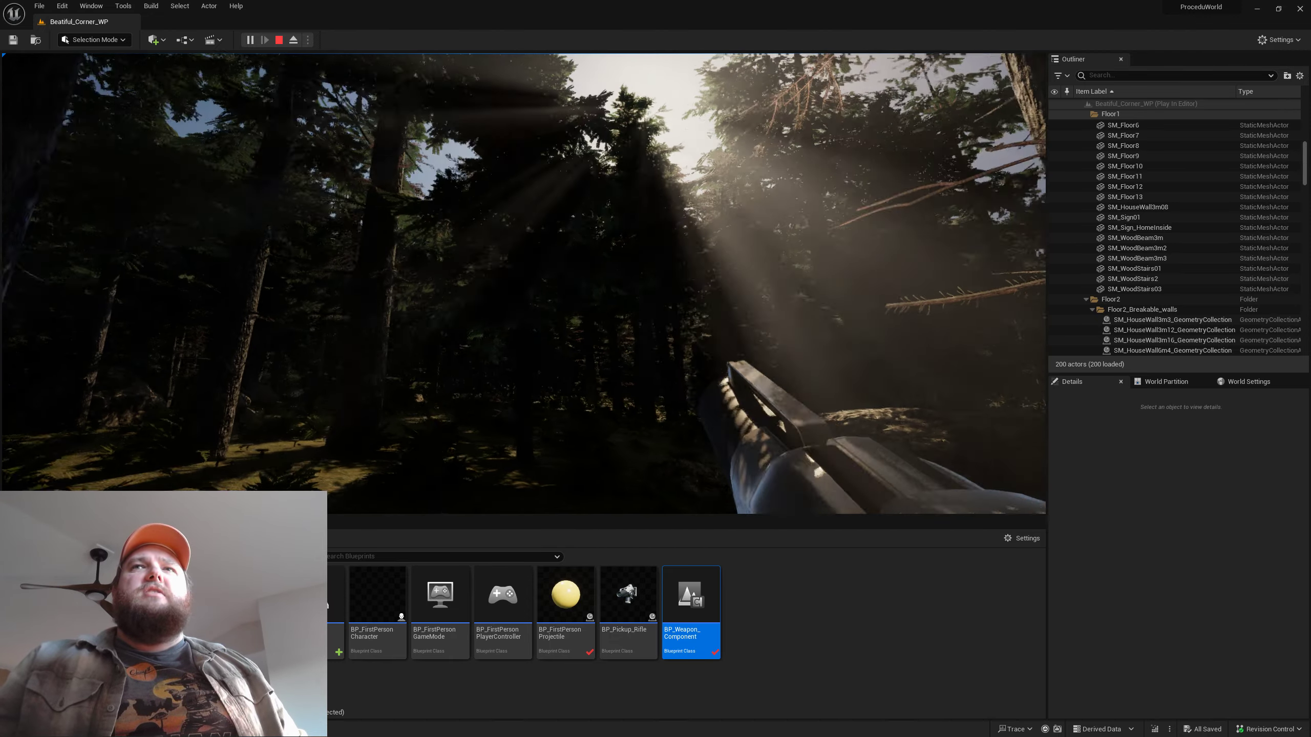
key(w)
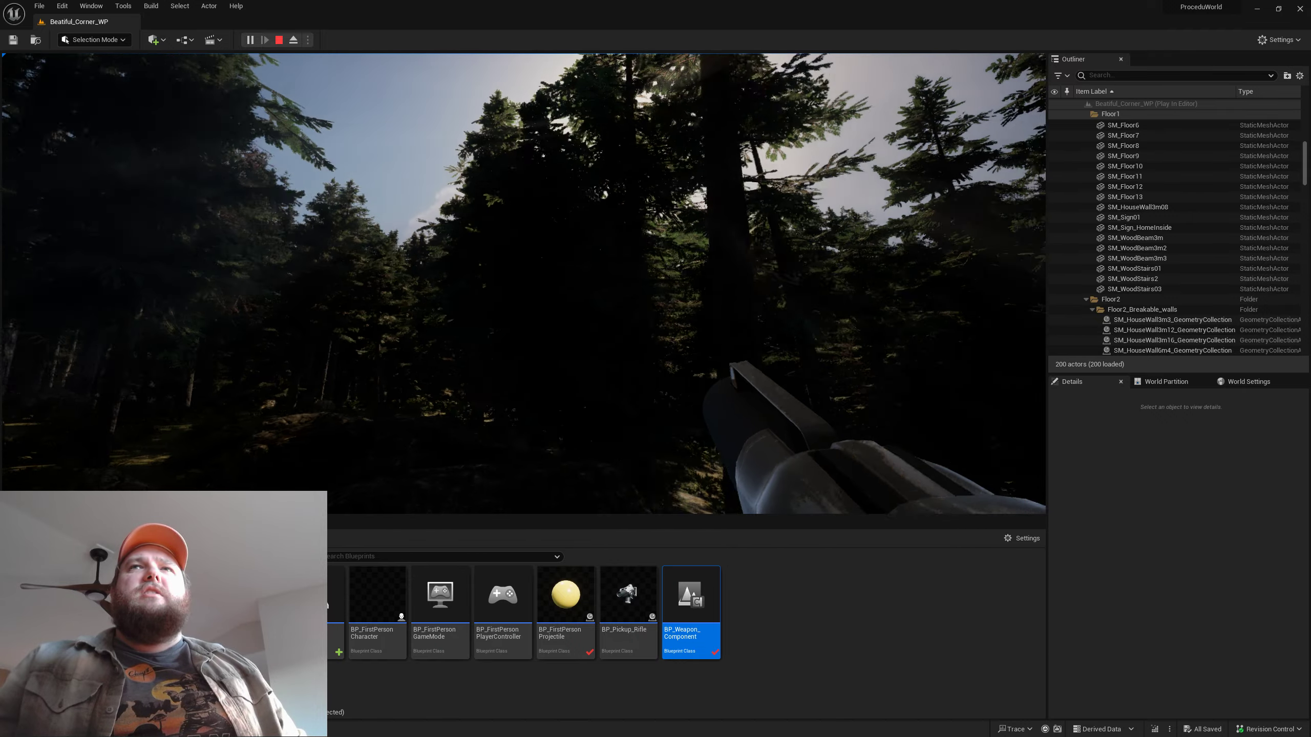
key(a)
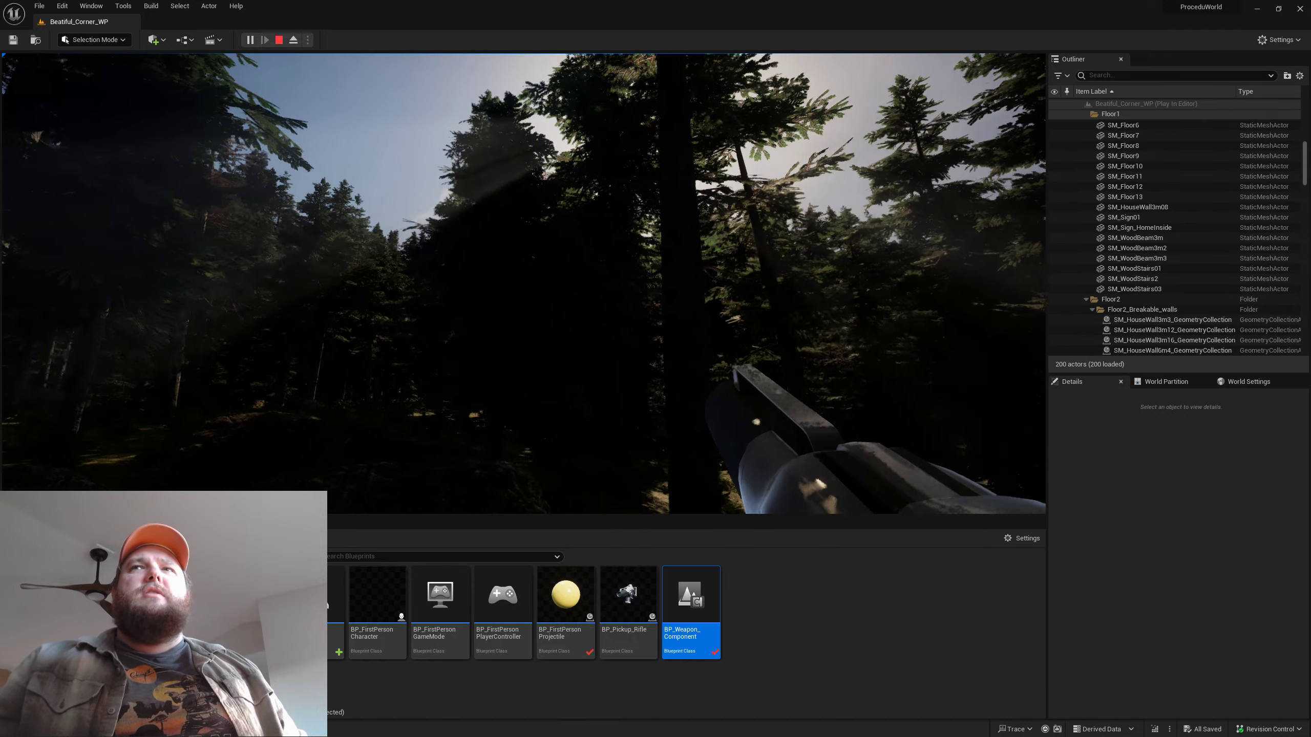
key(d)
key(w)
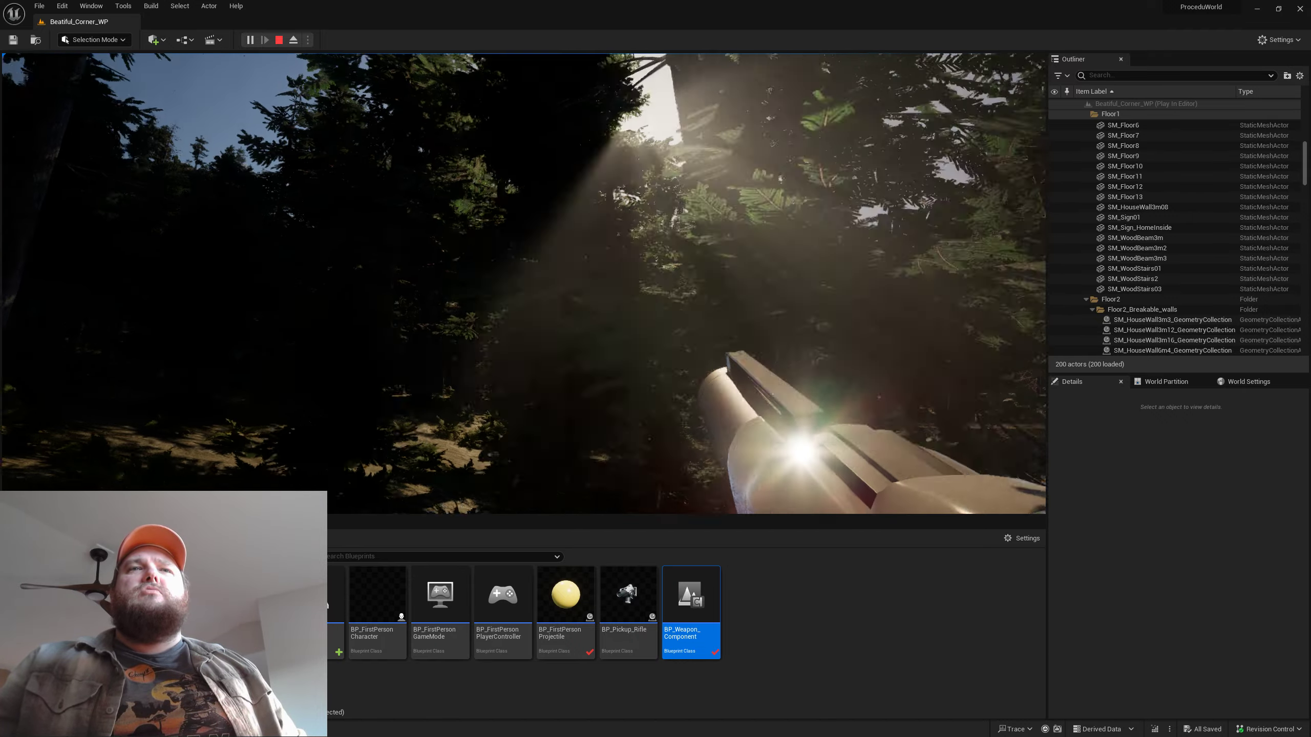
Return to the round table in front of the damaged house and end the play session
key(w)
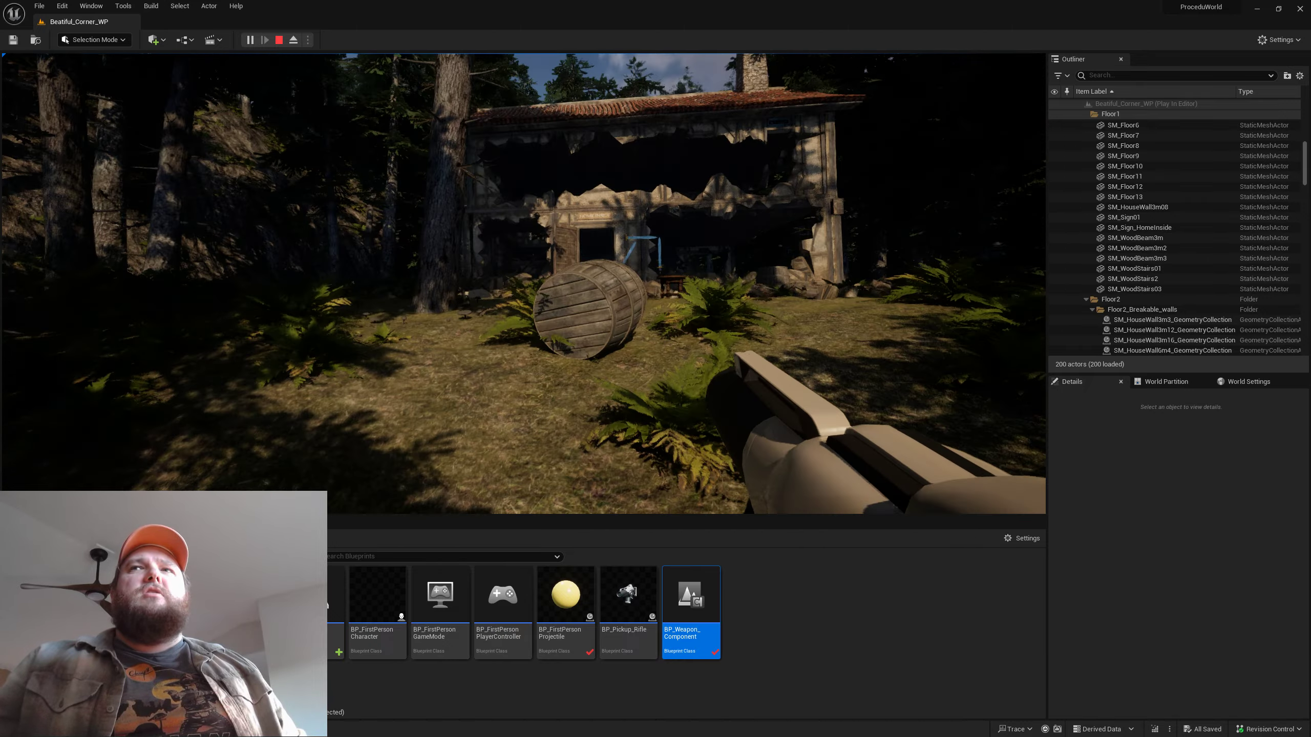
key(w)
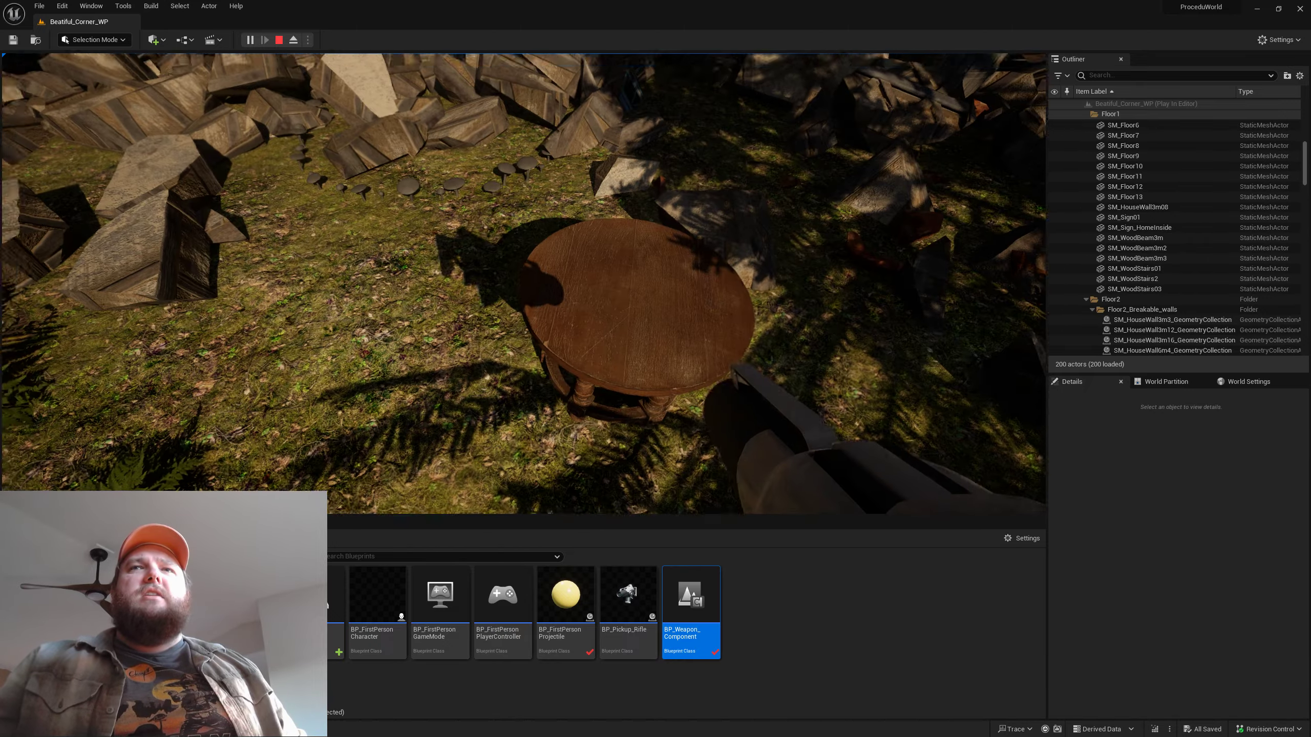
key(s)
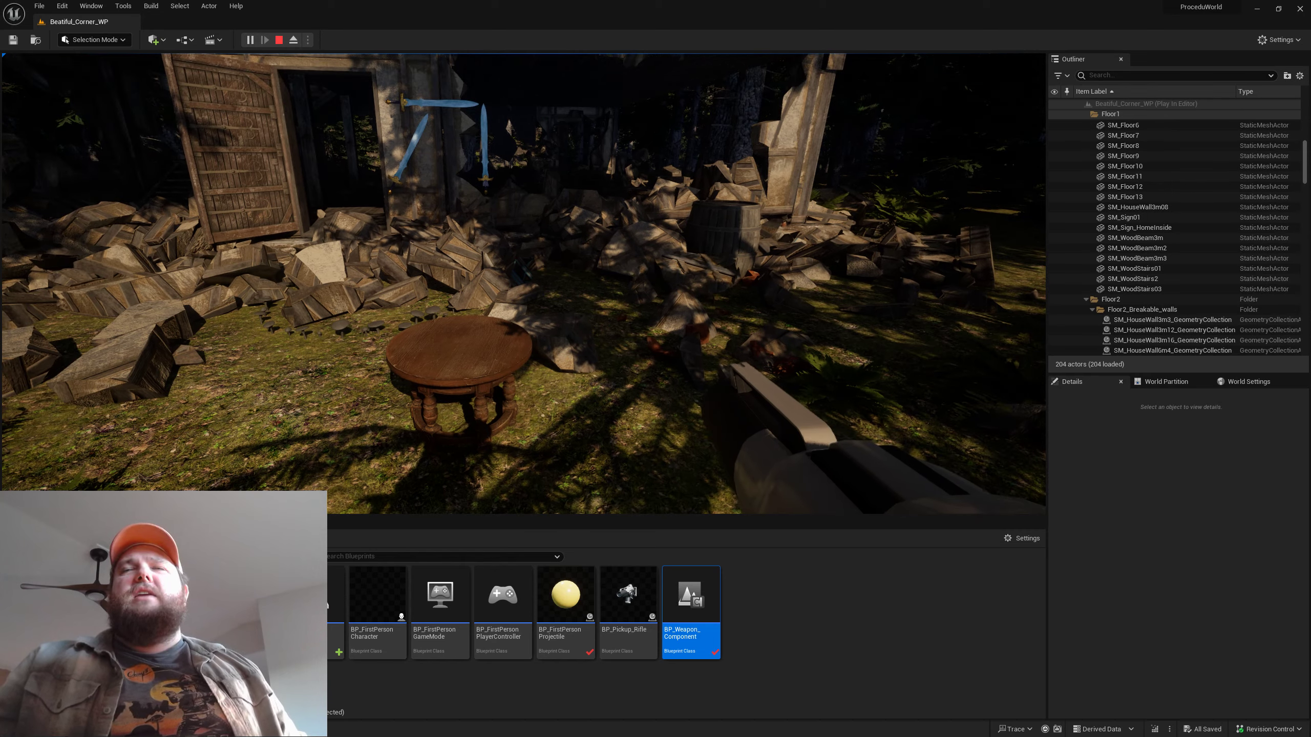
key(Escape)
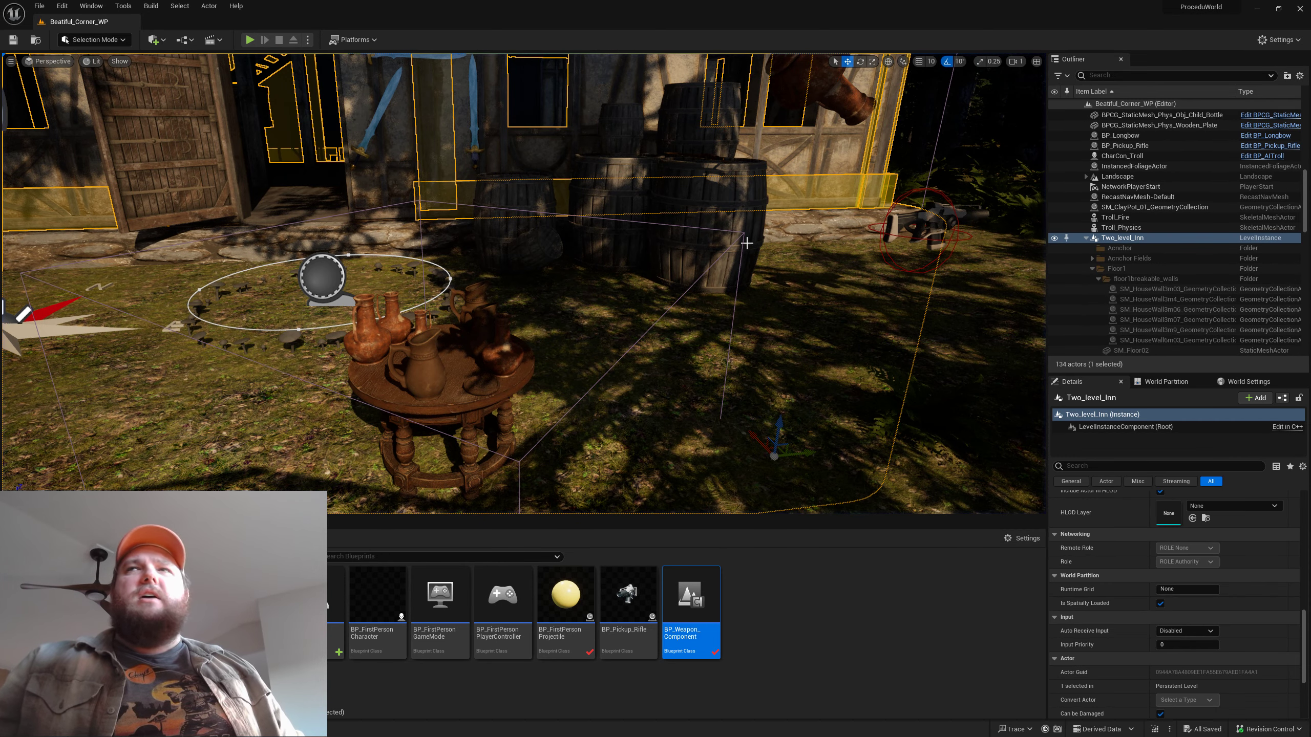
Examine the level's Outliner folders and the intact front facade of the Two_level_Inn building
scroll(1163, 258, up, 5)
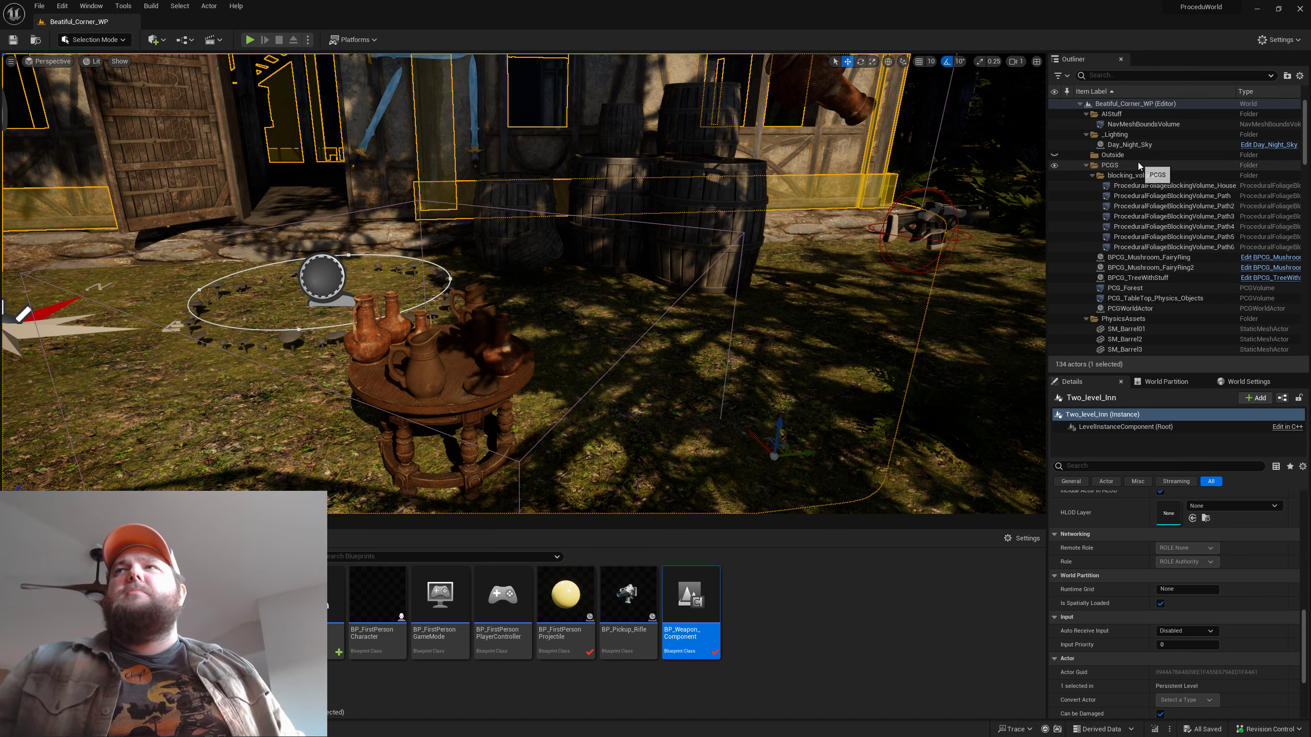
scroll(1113, 266, down, 3)
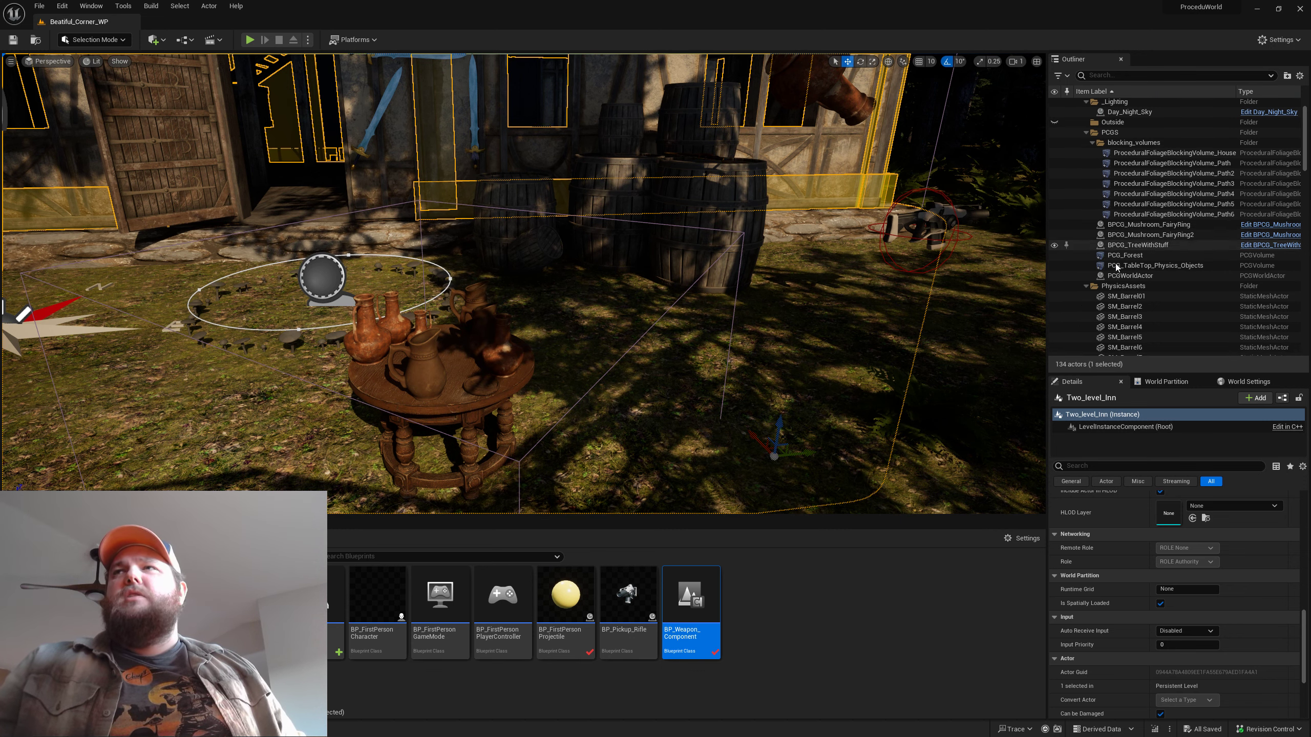
scroll(1113, 266, up, 1)
key(s)
mouse_move(821, 262)
right_down()
mouse_move(789, 217)
mouse_move(784, 171)
mouse_move(815, 144)
mouse_move(888, 140)
mouse_move(857, 181)
mouse_move(805, 188)
mouse_move(820, 262)
right_up()
key(w)
key(s)
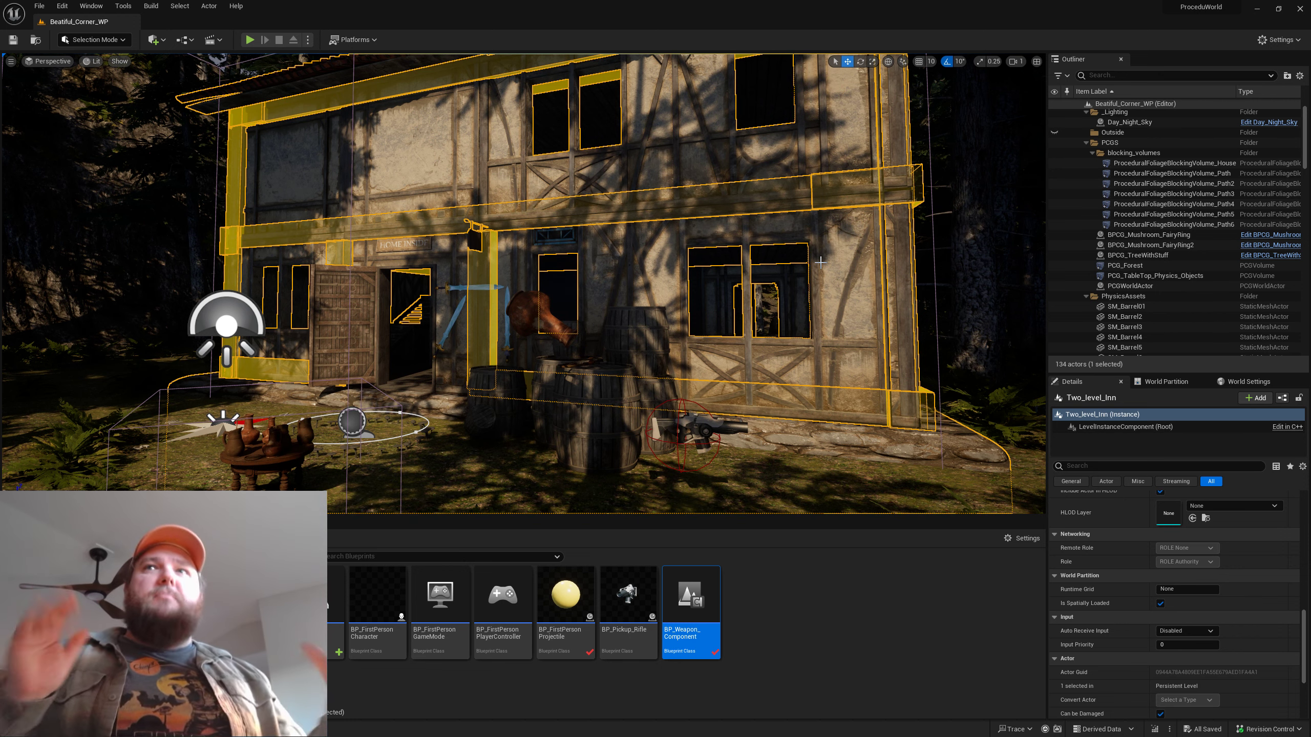
mouse_move(821, 227)
right_down()
mouse_move(846, 217)
mouse_move(872, 289)
mouse_move(805, 248)
right_up()
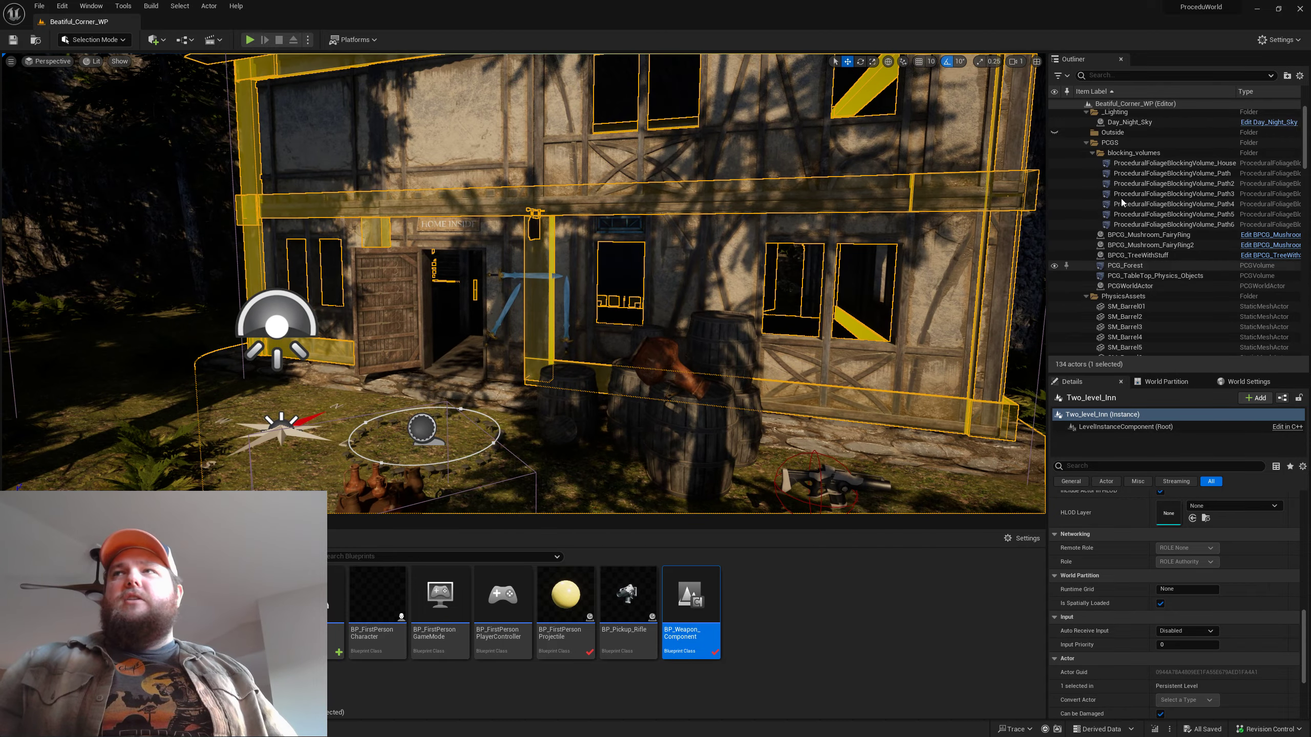
Open the selected Two_level_Inn level instance for editing in place
scroll(1130, 506, up, 5)
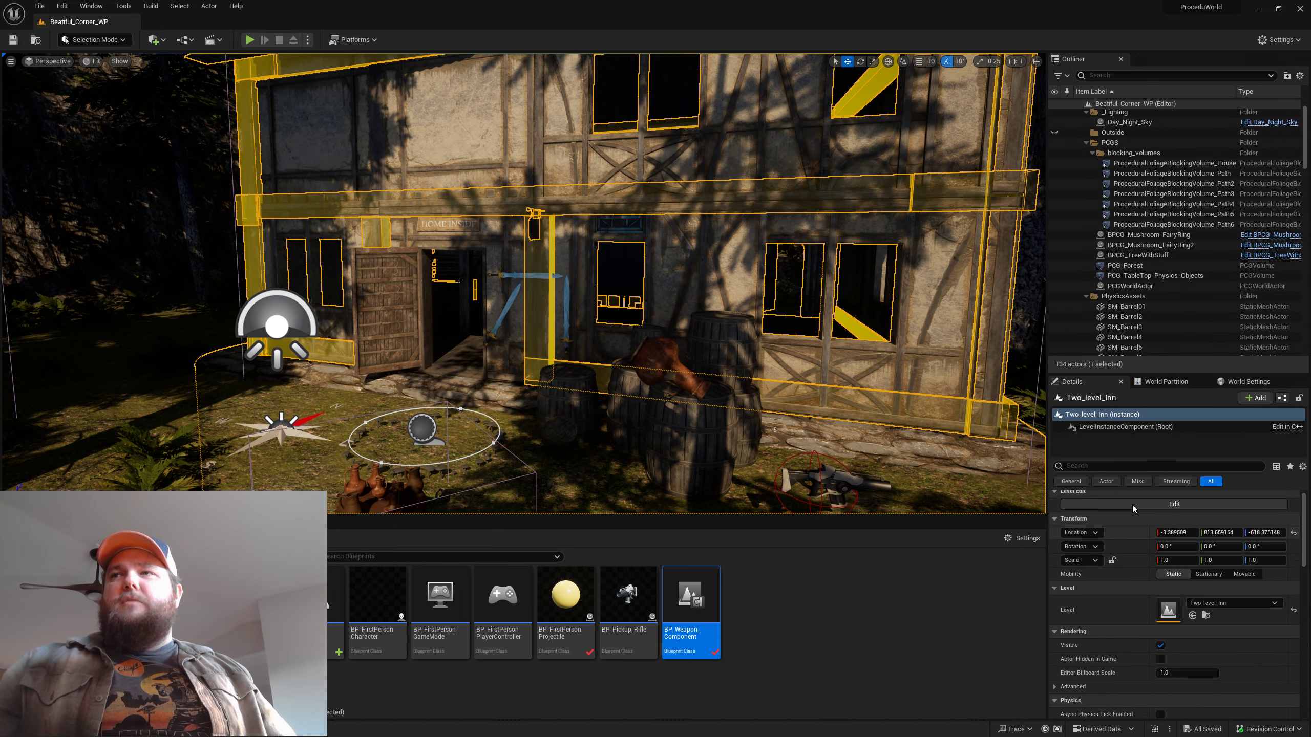
click(1140, 510)
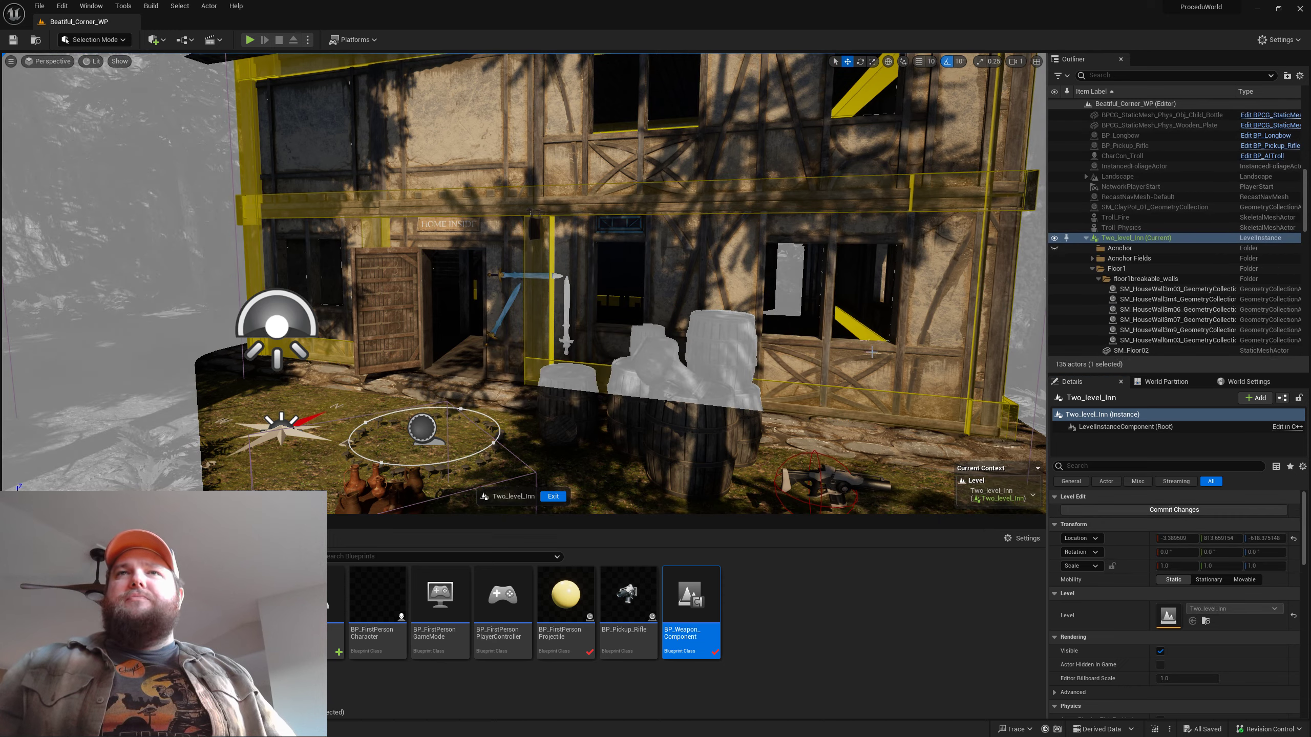
right_drag(867, 347, 746, 304)
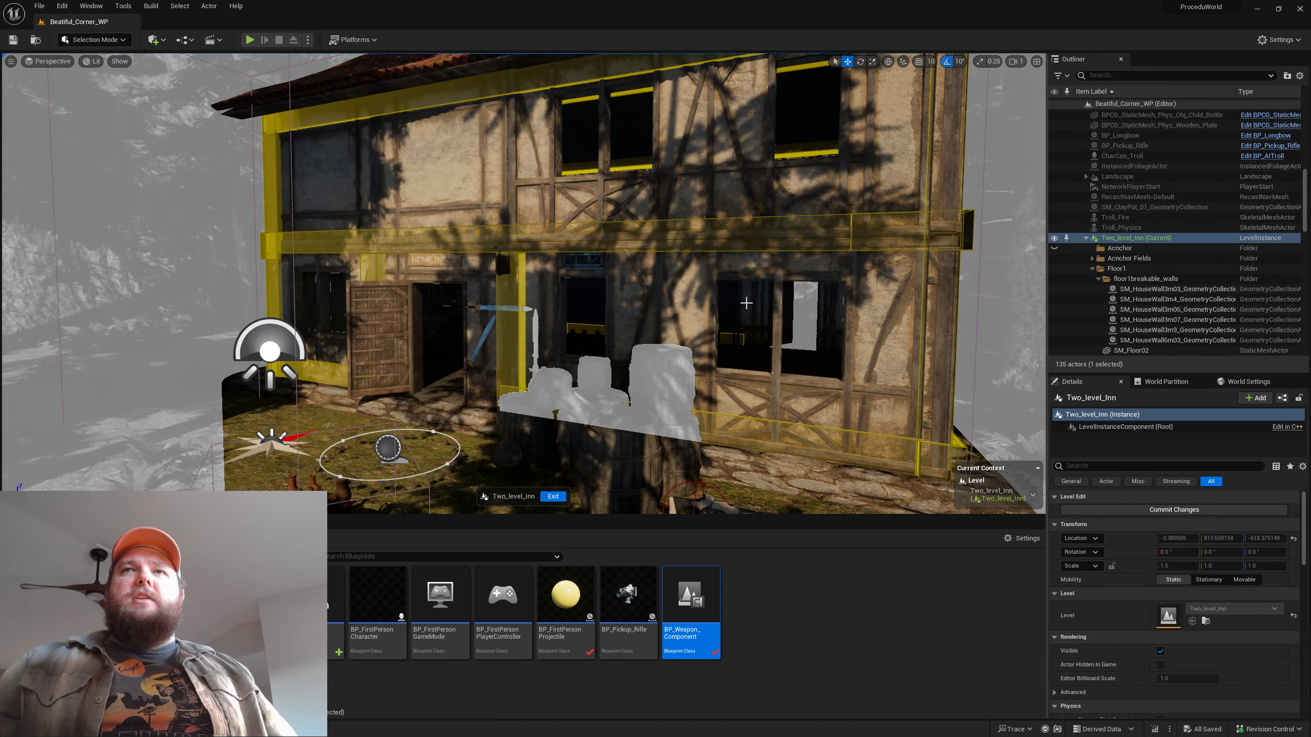
Select the ground-floor front wall SM_HouseWall6m03_GeometryCollection and view it within the inn's facade
click(657, 290)
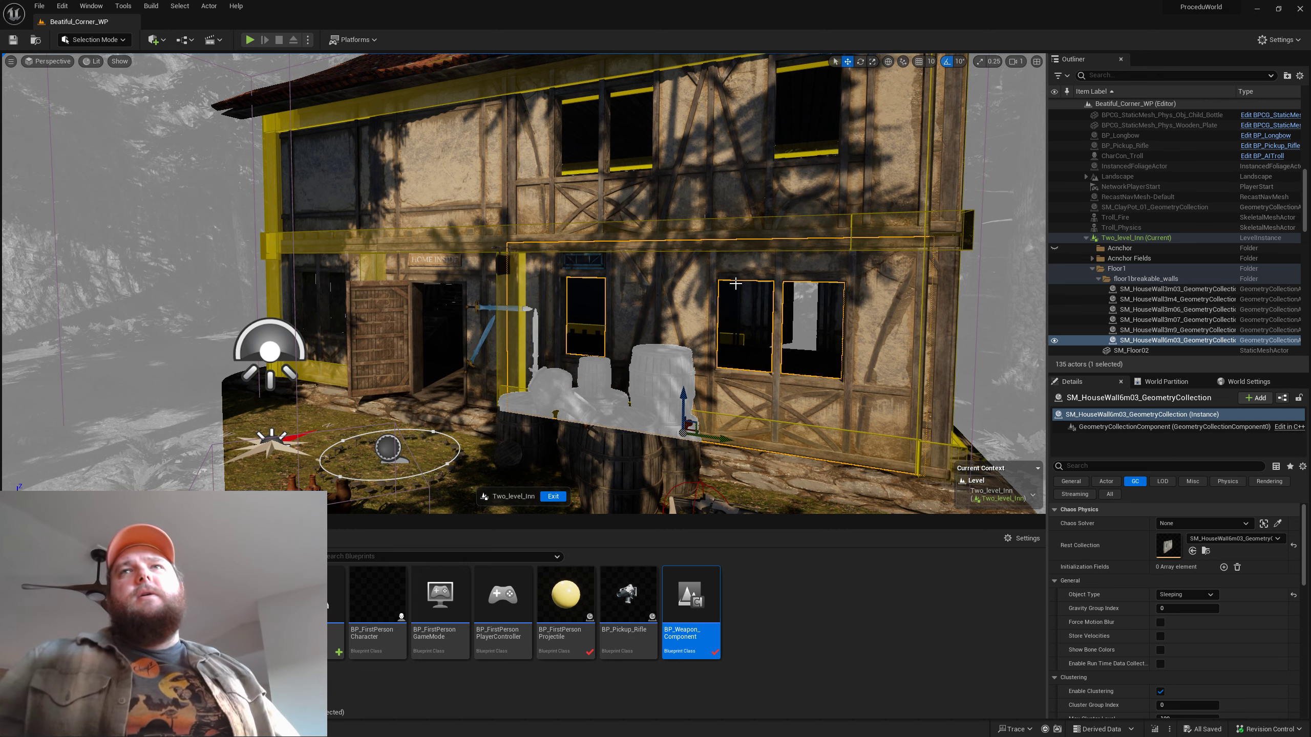
right_drag(735, 284, 705, 287)
key(w)
key(s)
key(w)
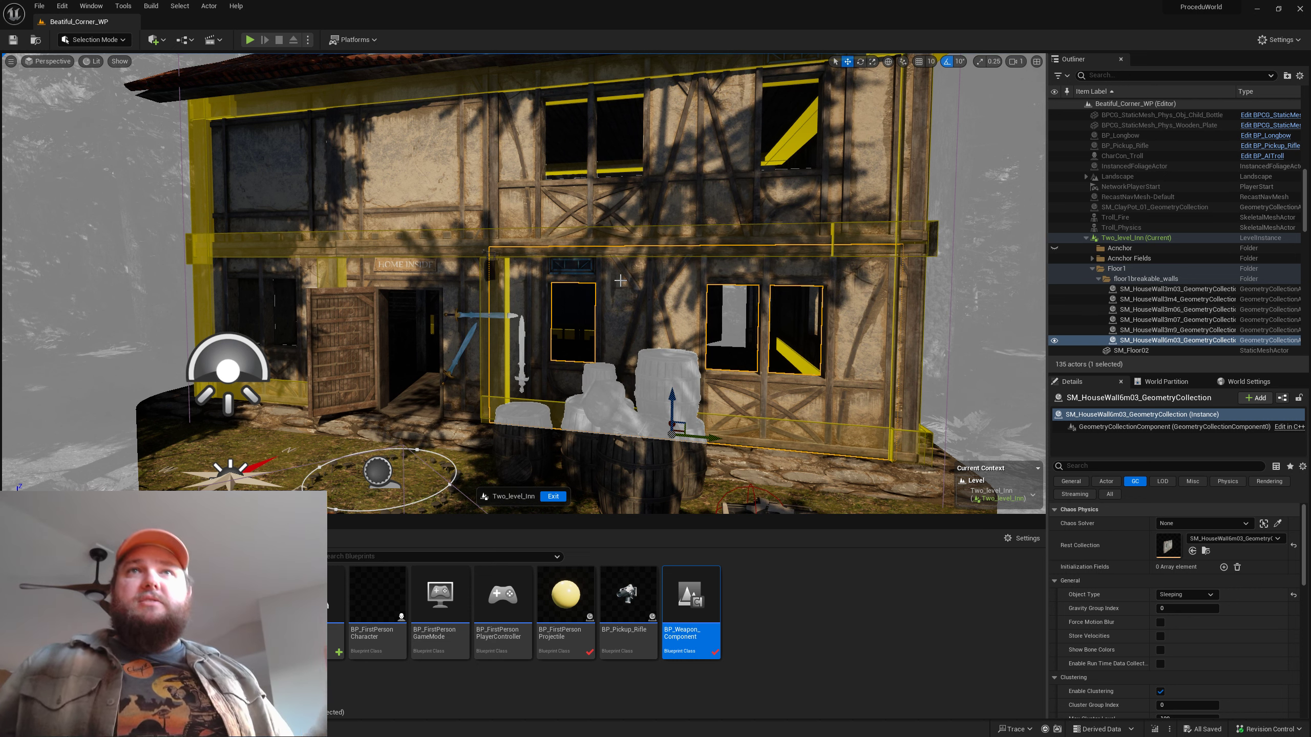
key(d)
right_drag(618, 273, 572, 273)
key(s)
key(d)
mouse_move(732, 293)
right_down()
mouse_move(656, 296)
mouse_move(731, 299)
mouse_move(720, 294)
right_up()
key(a)
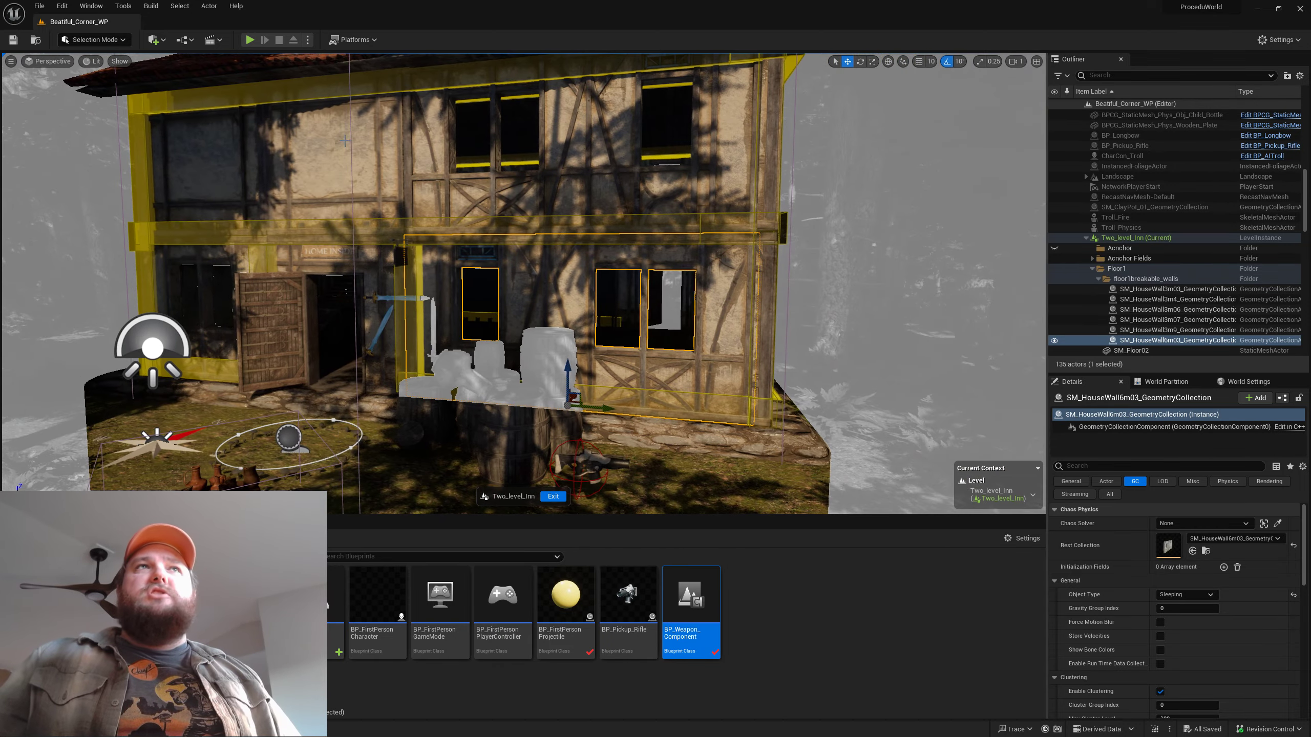
Switch the editor to Fracture Mode for the selected front wall and examine the facade
click(114, 41)
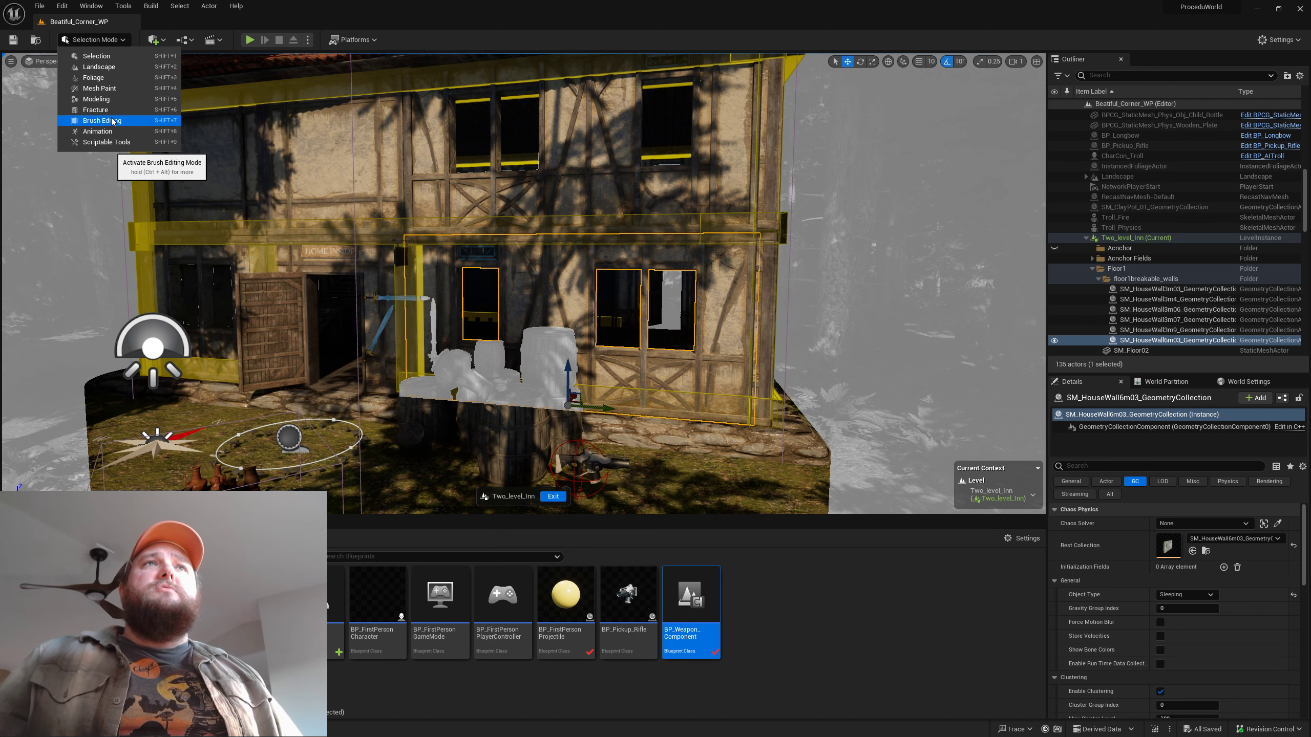
click(120, 111)
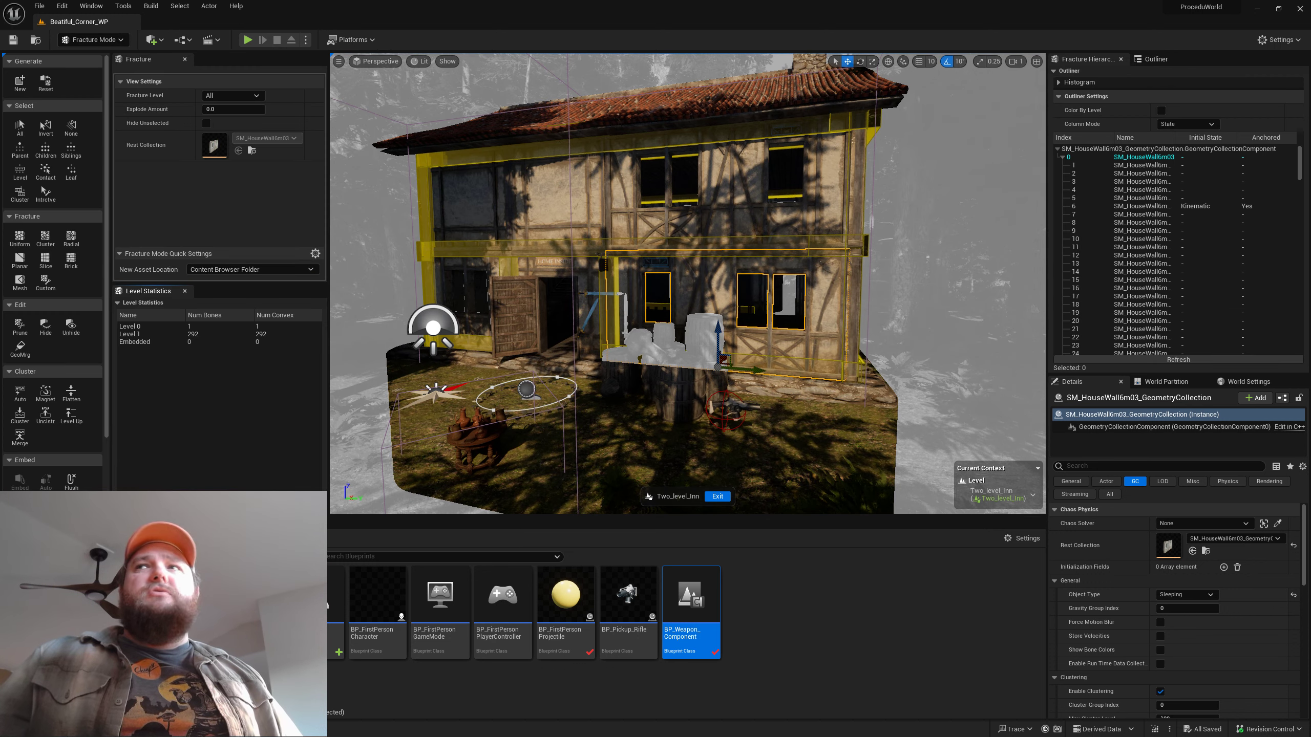
right_drag(805, 271, 807, 271)
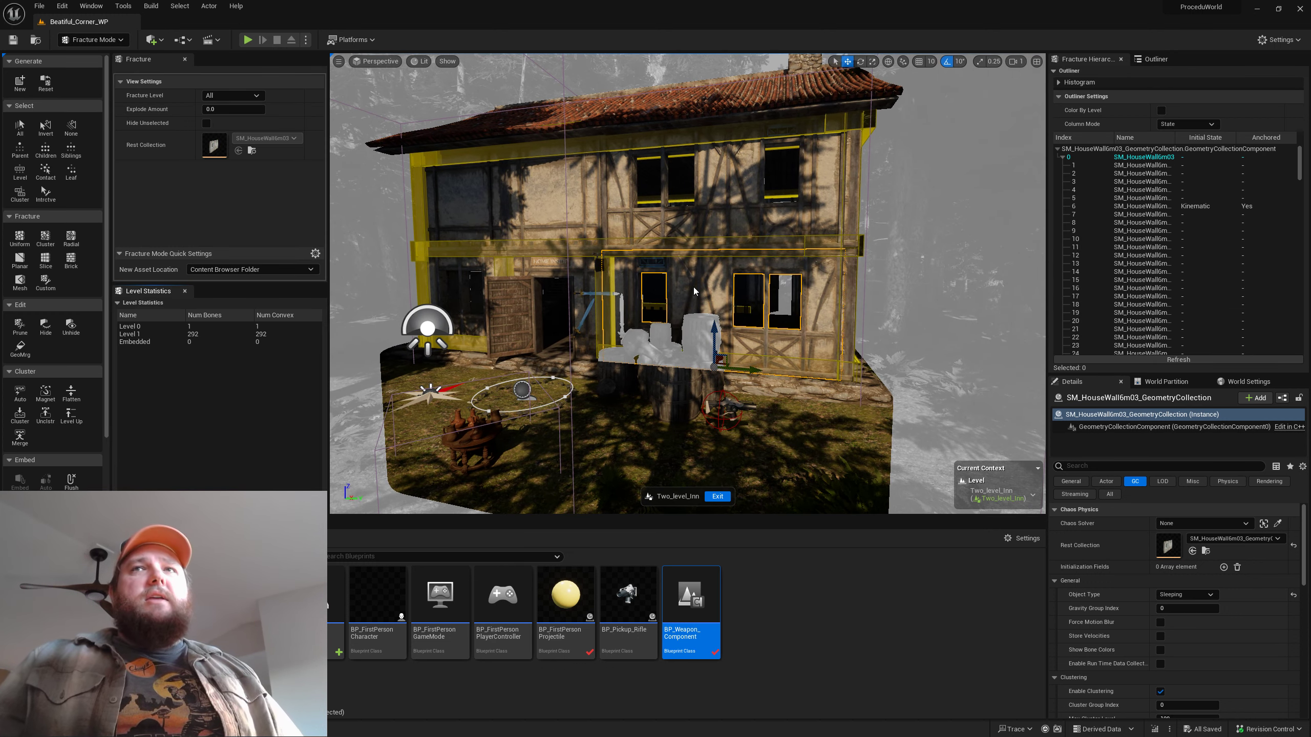
key(w)
mouse_move(695, 292)
right_down()
mouse_move(645, 289)
mouse_move(681, 289)
mouse_move(678, 276)
mouse_move(669, 295)
right_up()
key(s)
key(w)
key(s)
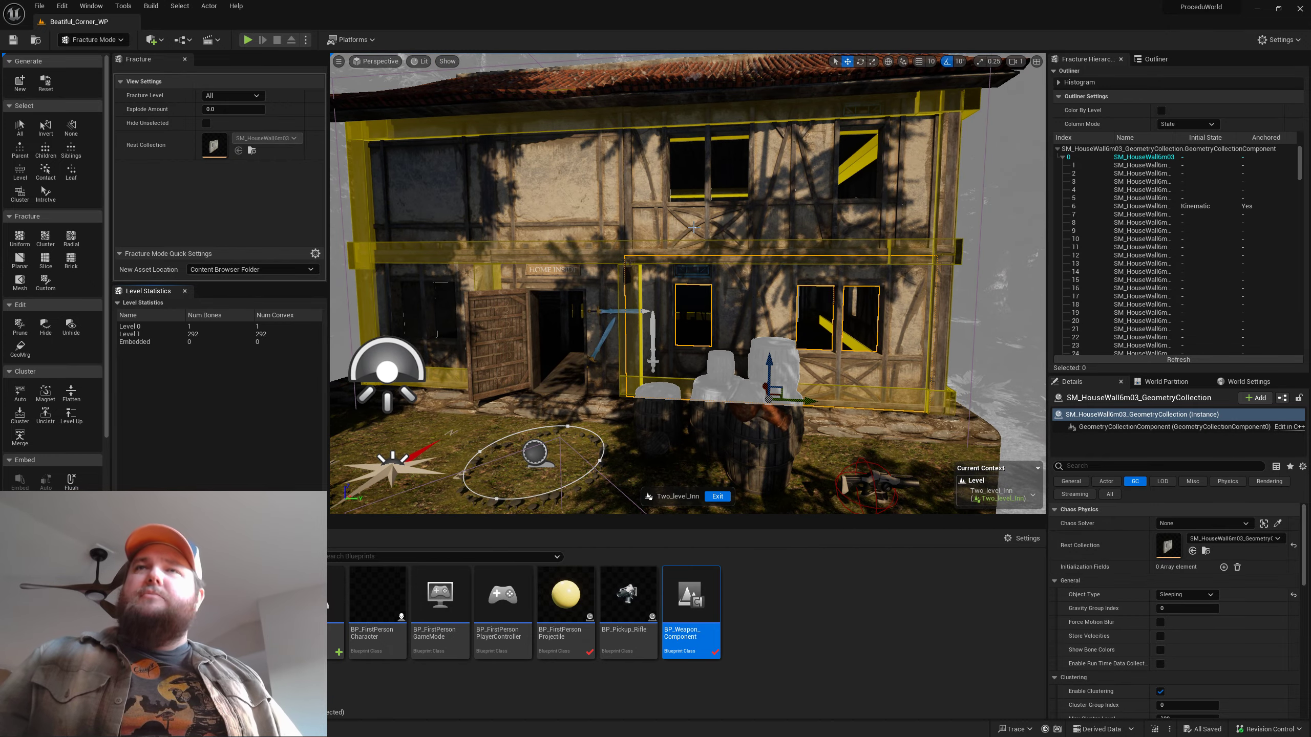
key(d)
mouse_move(538, 233)
right_down()
mouse_move(428, 228)
mouse_move(516, 231)
right_up()
key(a)
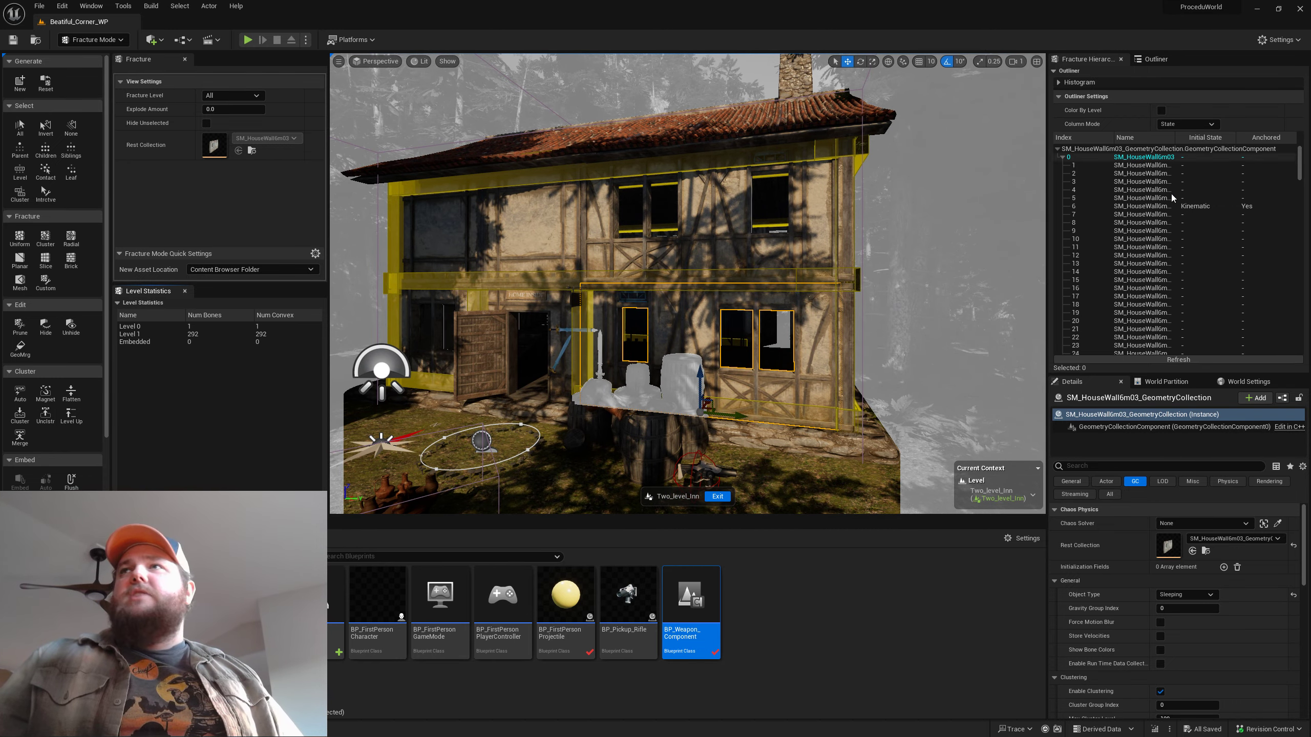
Select all six geometry collections in the floor1breakable_walls folder of the Two_level_Inn instance
click(1157, 58)
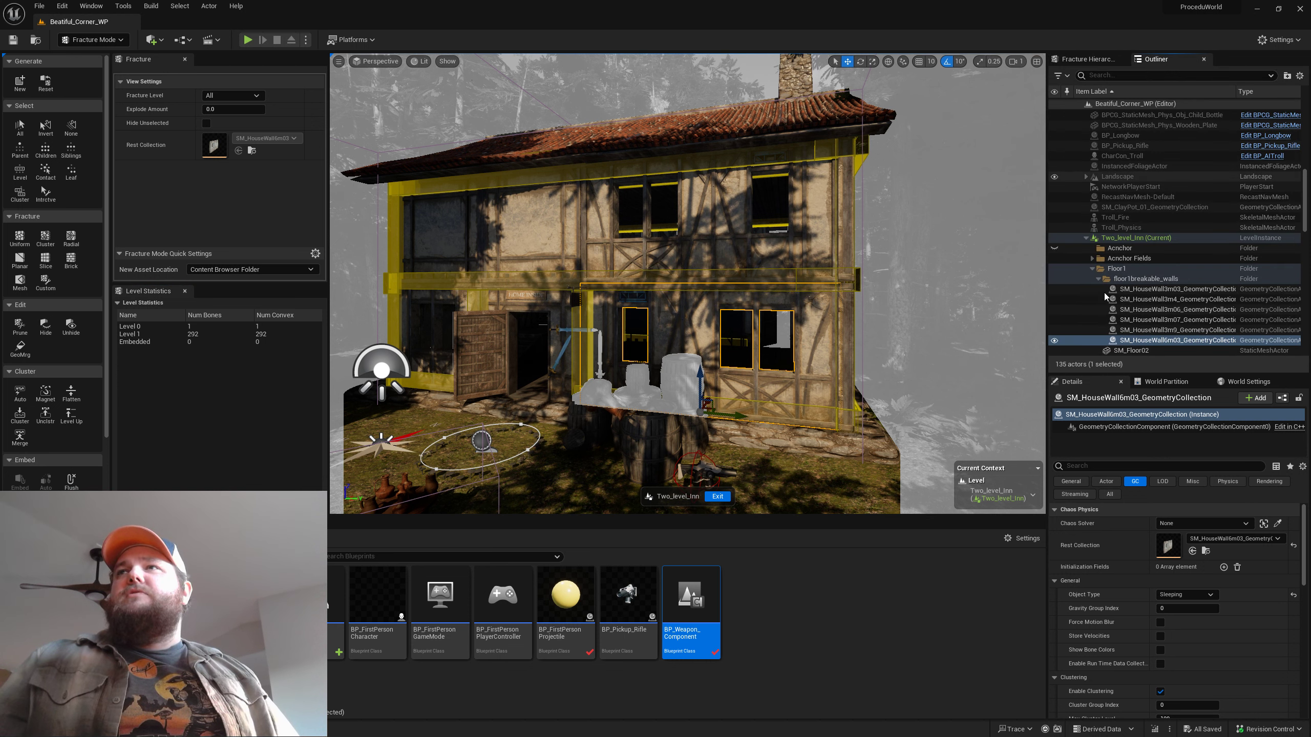
scroll(1143, 303, up, 10)
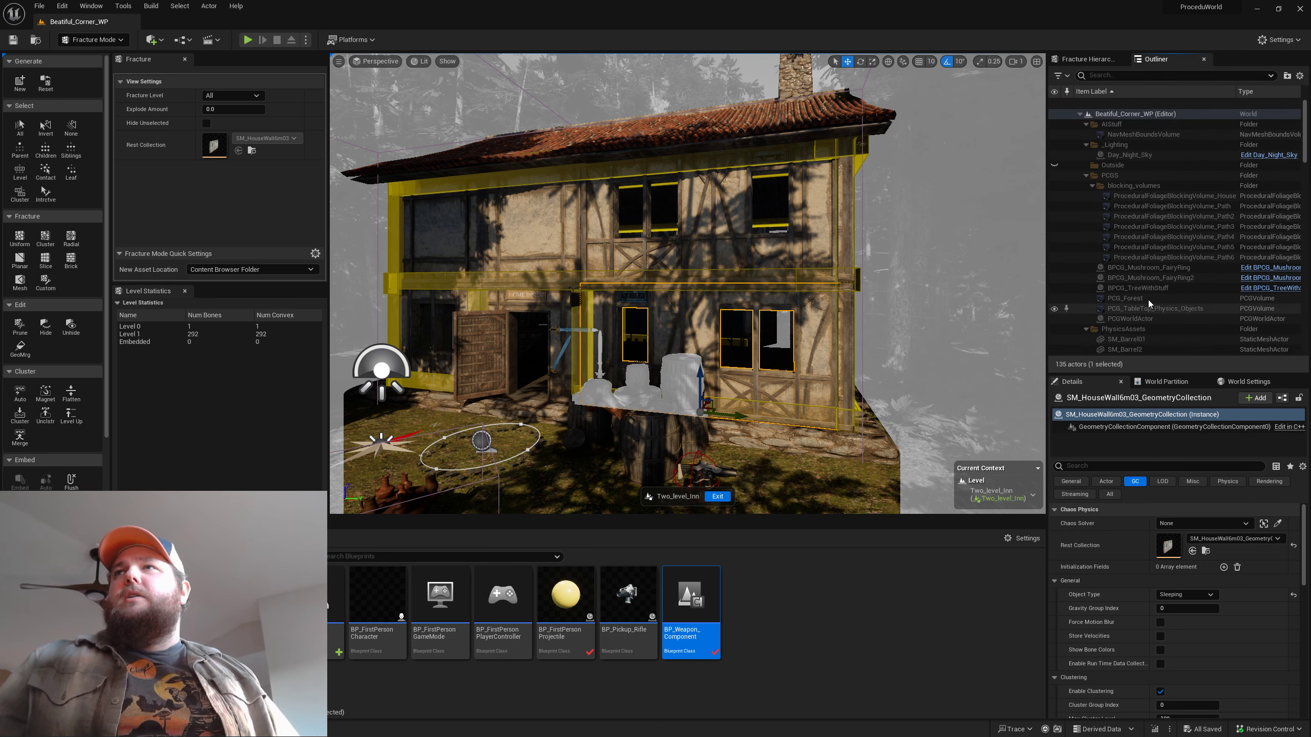
scroll(1148, 299, down, 10)
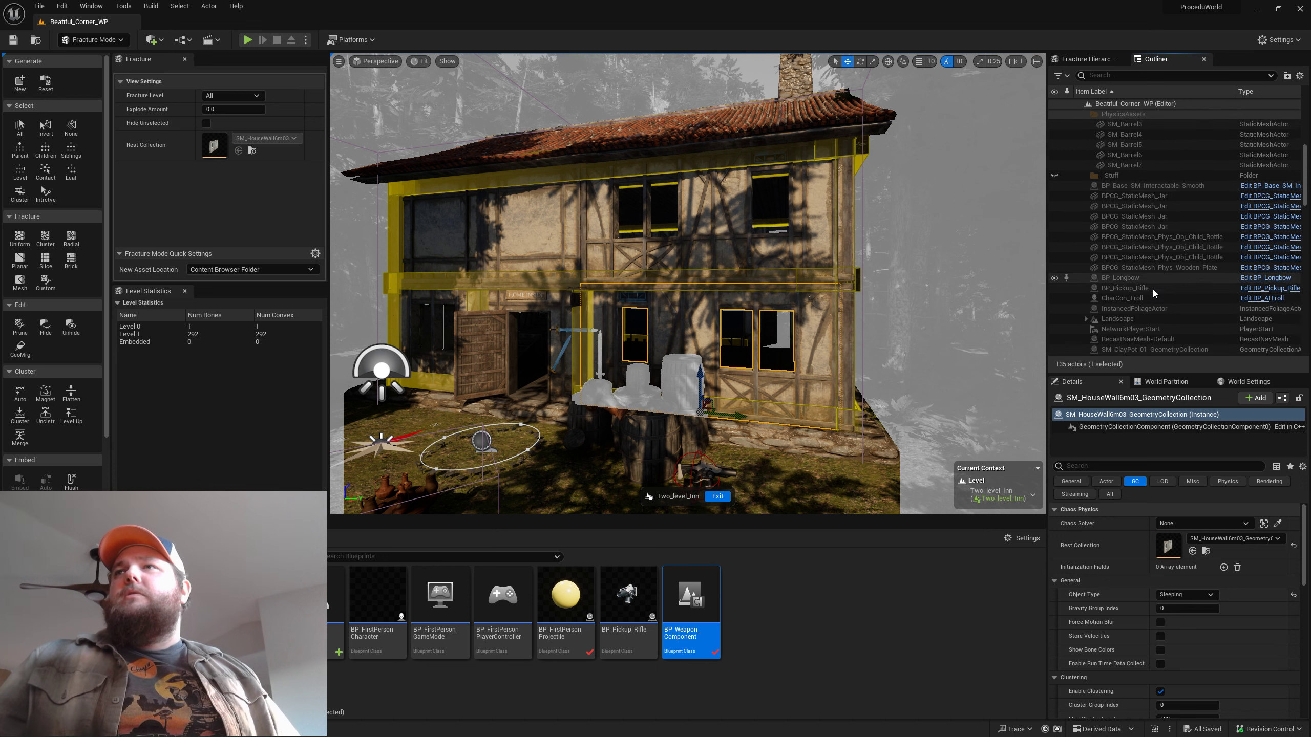
scroll(1154, 290, down, 5)
click(1168, 208)
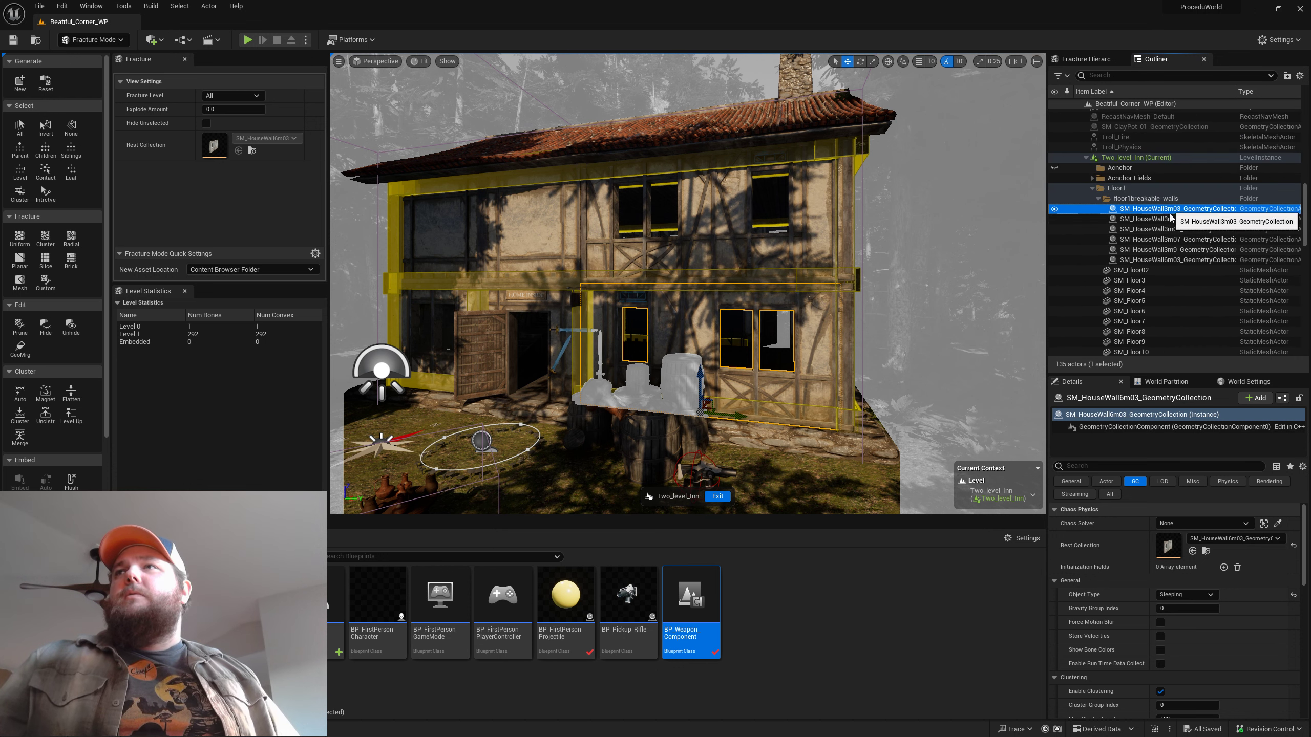
shift+click(1168, 260)
Add the four geometry collections in the Floor2_Breakable_walls folder to the selection
scroll(1164, 273, down, 7)
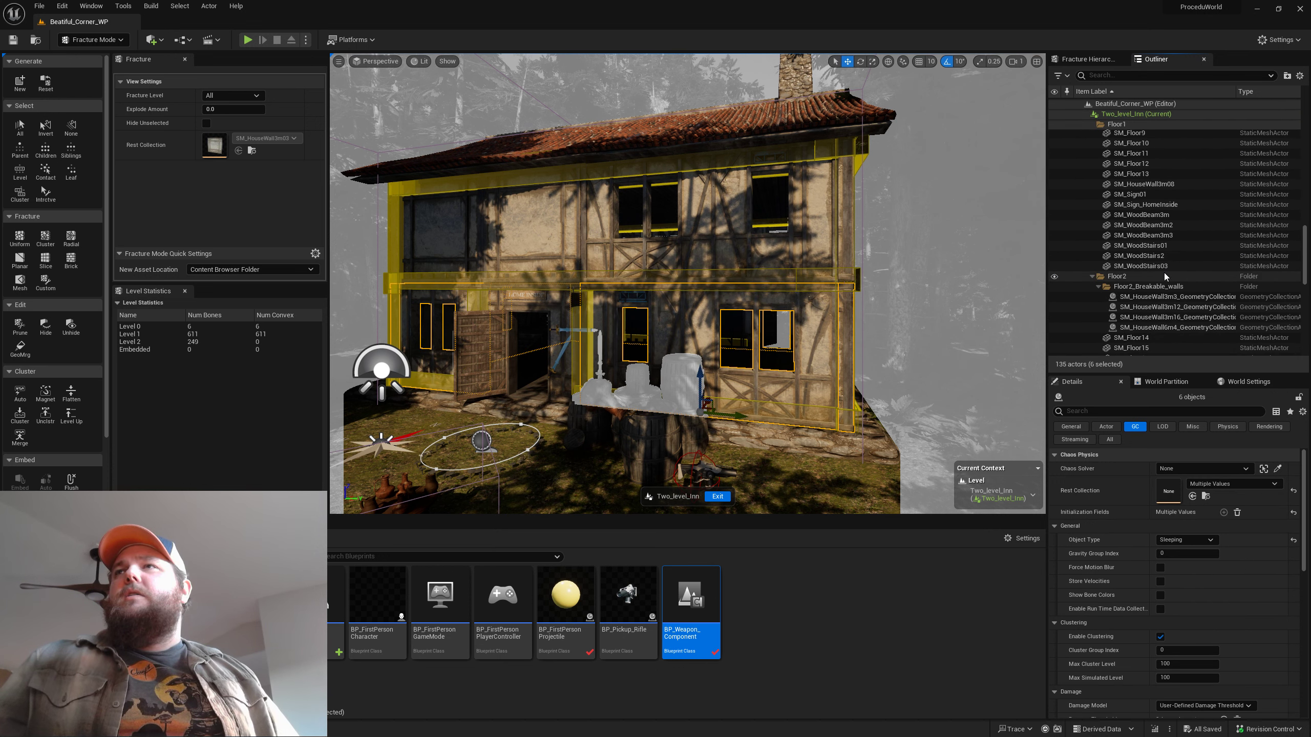
scroll(1164, 272, down, 1)
ctrl+click(1159, 282)
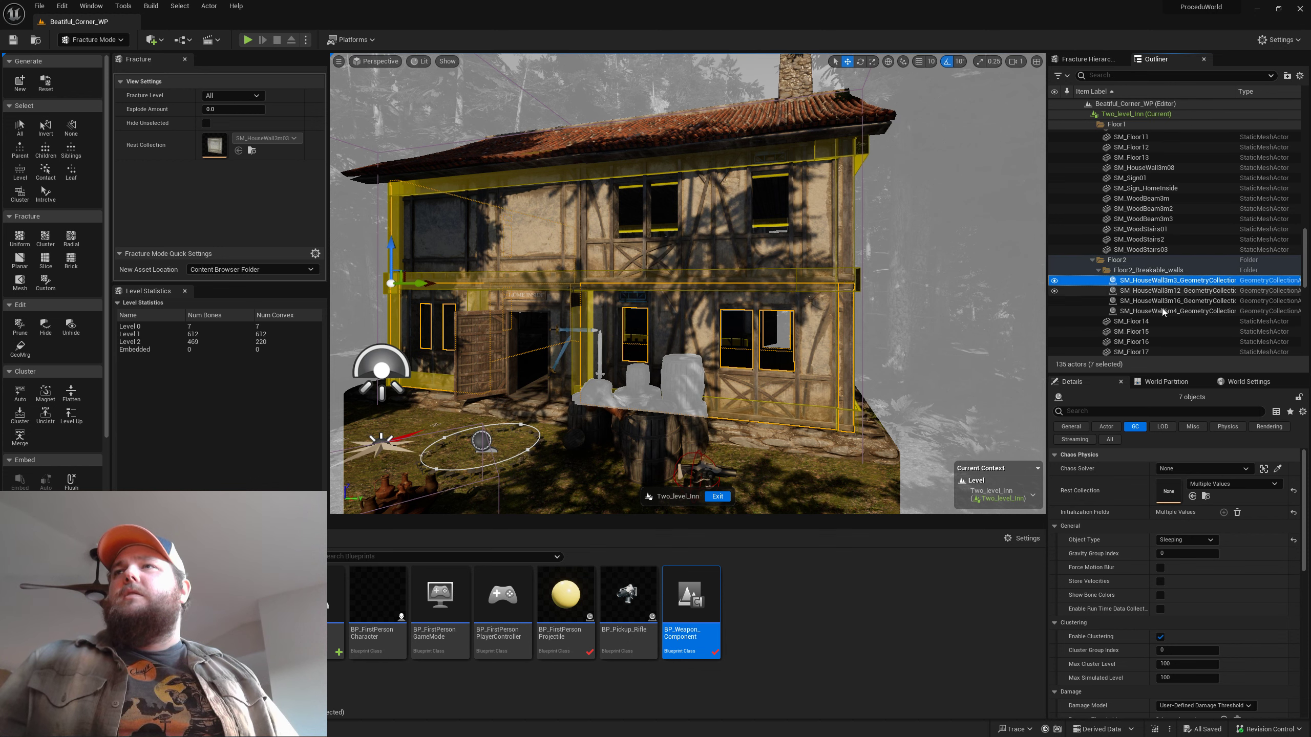
shift+click(1163, 310)
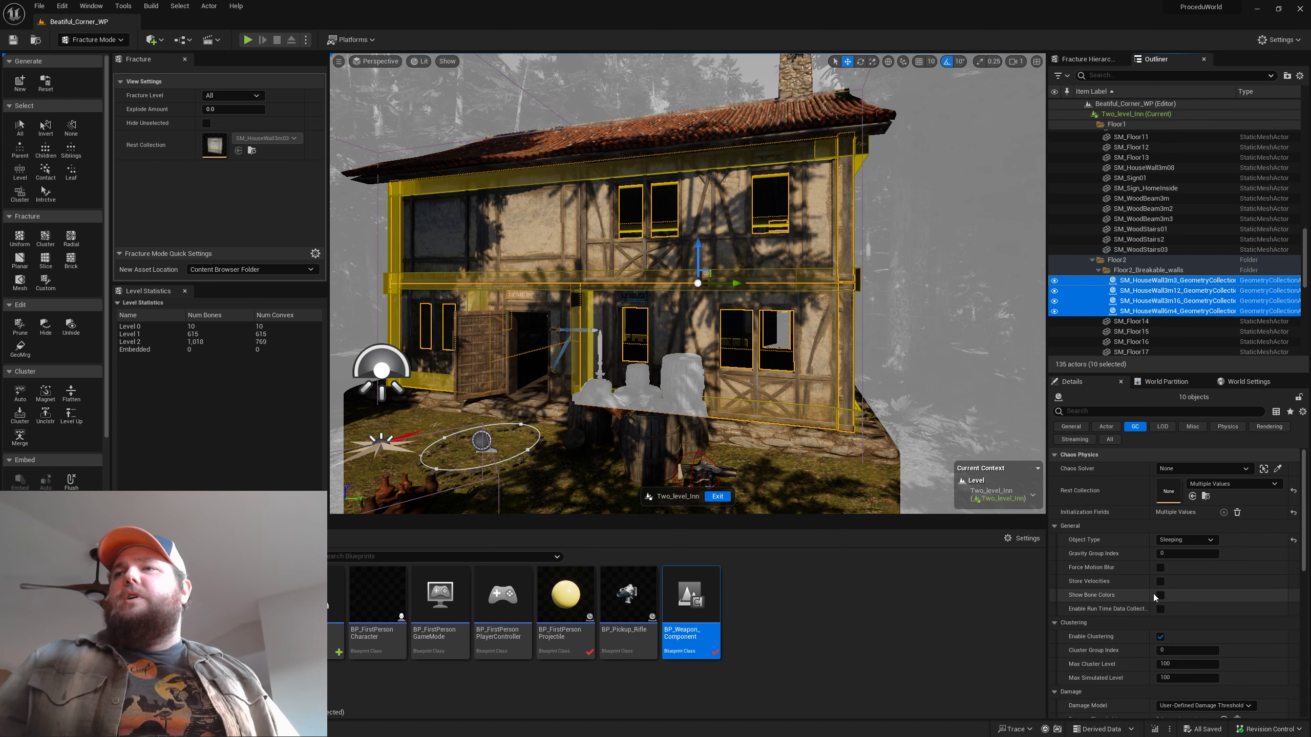
Enable Show Bone Colors for the selected breakable walls and view the fracture pattern across the front facade
click(1160, 597)
key(w)
right_drag(914, 435, 853, 421)
key(s)
right_drag(830, 339, 893, 288)
key(a)
key(d)
key(s)
key(d)
key(w)
key(a)
key(w)
key(a)
key(w)
key(a)
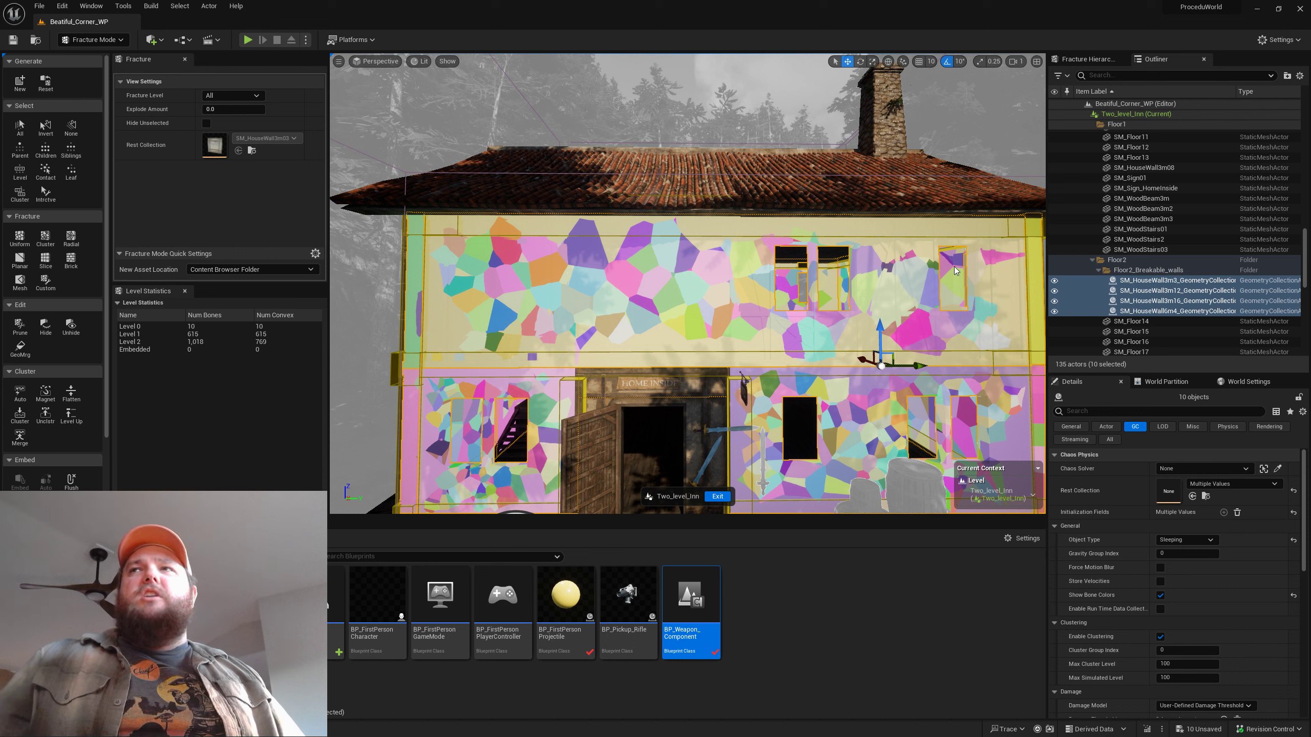
Show the fracture hierarchy, open the Cluster fracture tool and review its cluster, noise and collision settings
click(1078, 61)
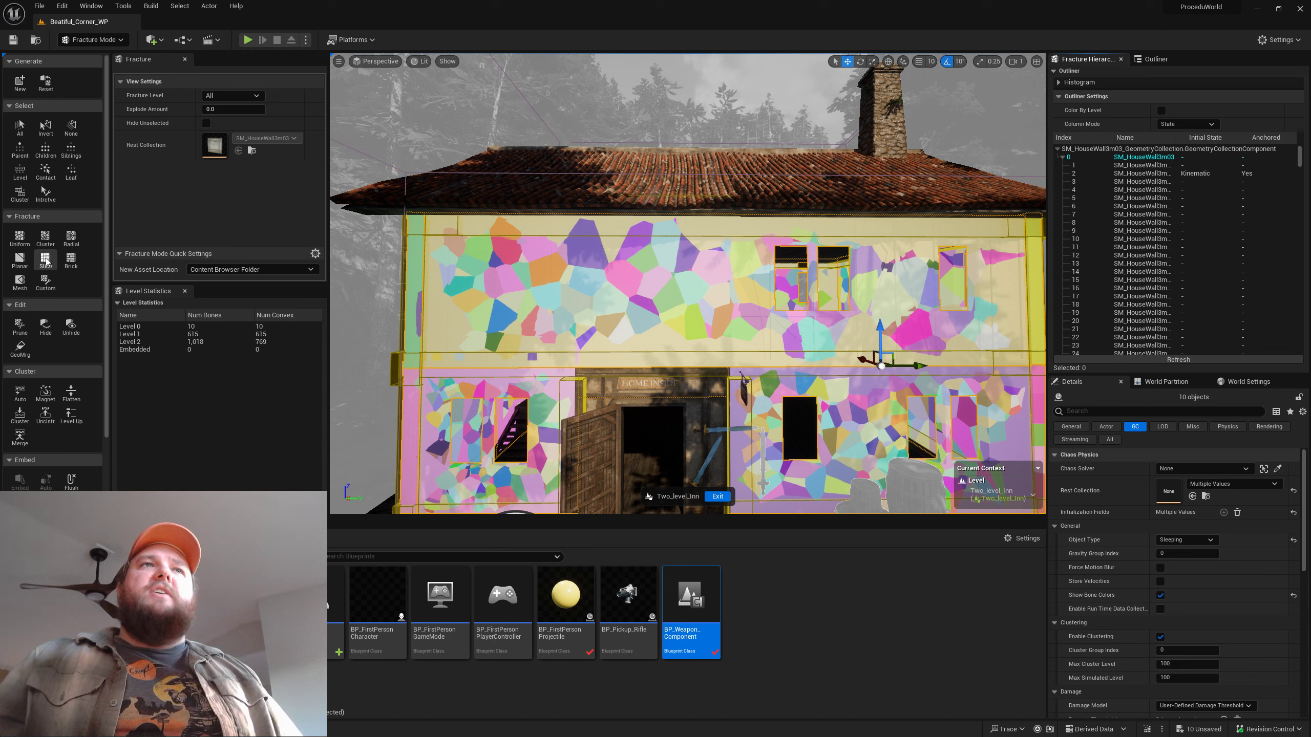
click(46, 239)
scroll(247, 197, down, 5)
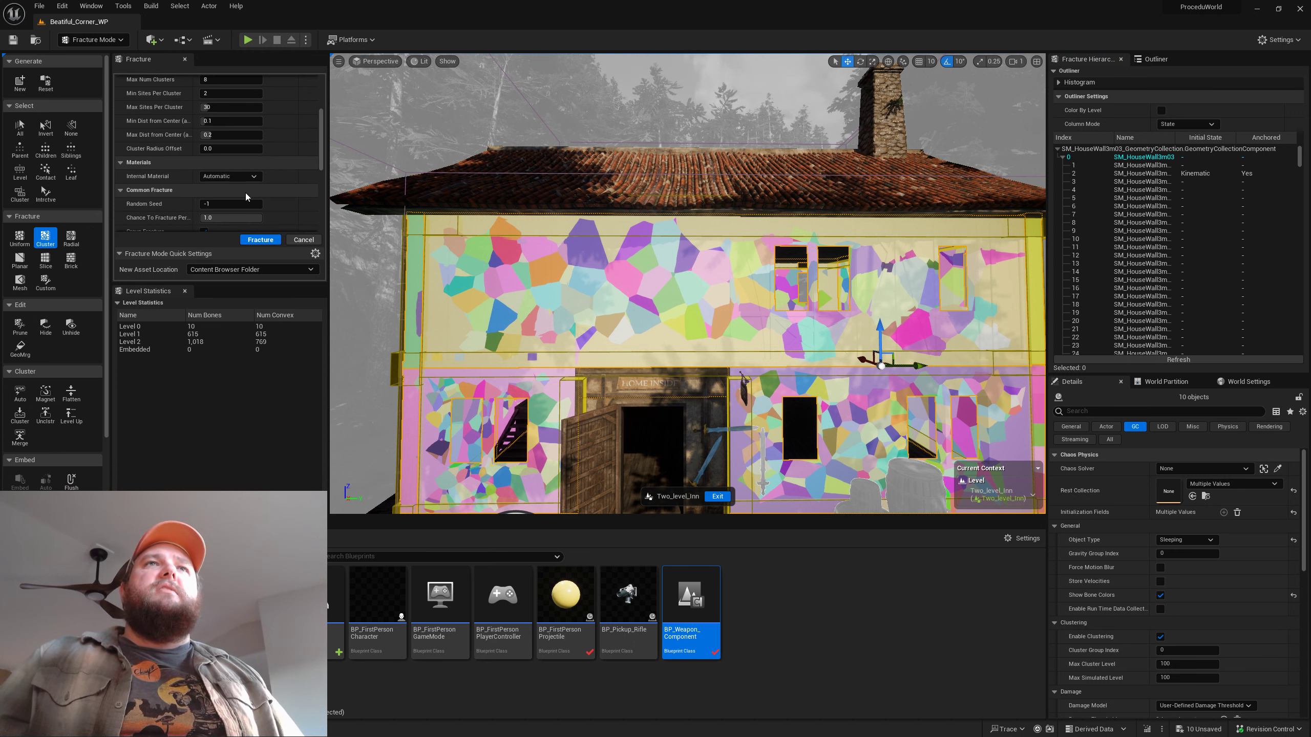
scroll(257, 157, down, 5)
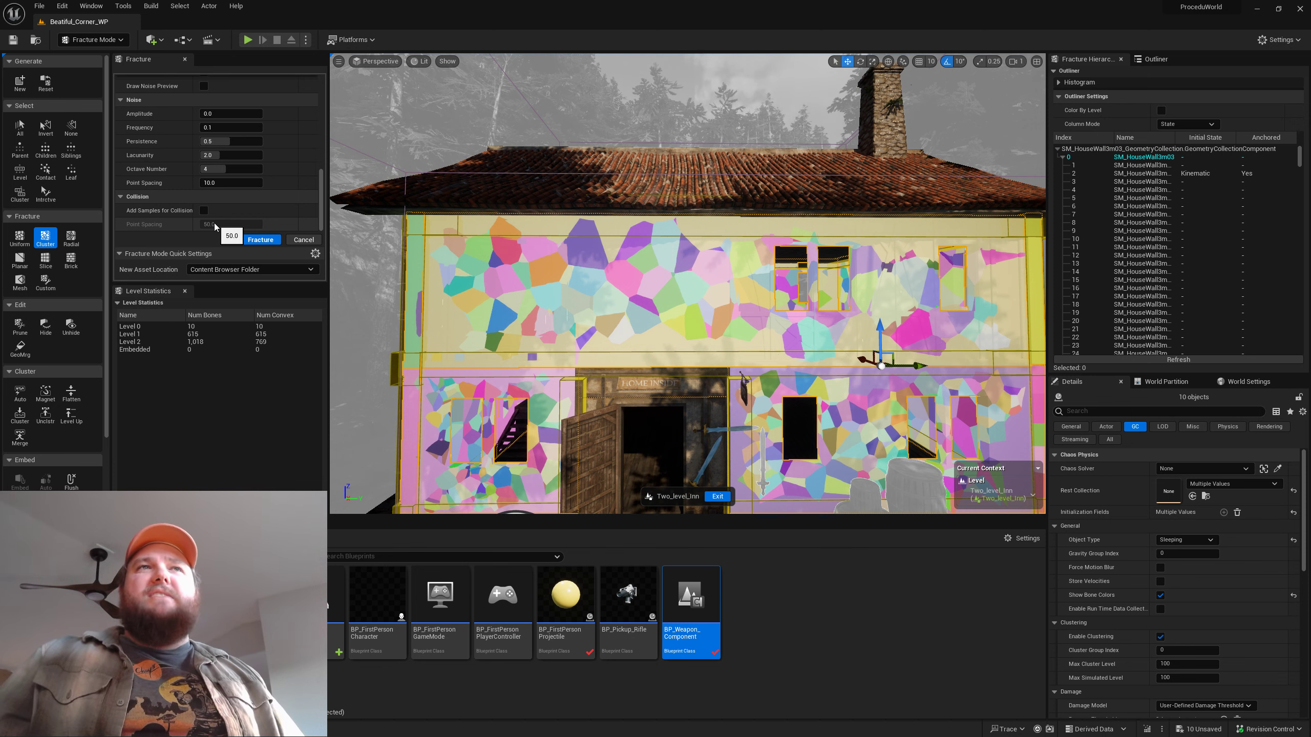
Examine the colored fracture pieces on both floors of the facade, from close up and from a distance
key(d)
right_drag(685, 310, 647, 285)
key(w)
key(s)
key(a)
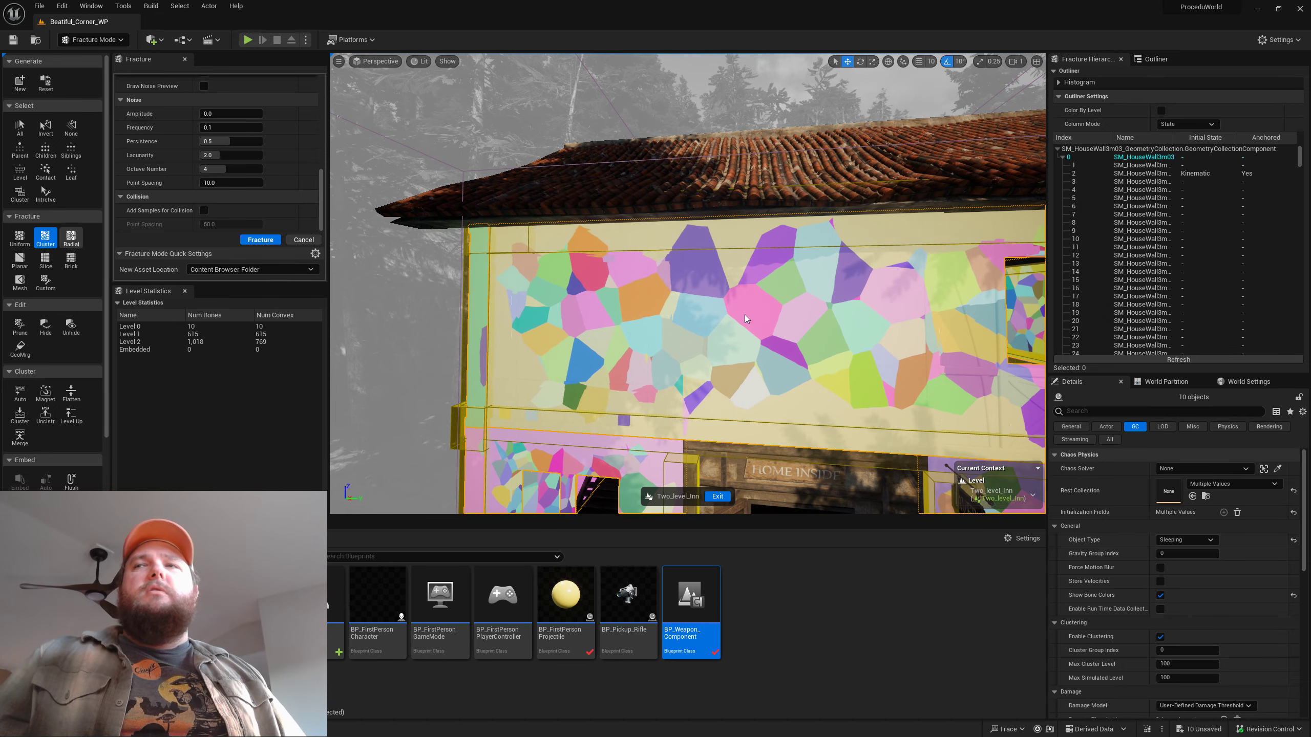
key(s)
right_drag(745, 319, 755, 377)
key(d)
key(w)
key(d)
key(w)
key(s)
mouse_move(779, 272)
right_down()
mouse_move(769, 224)
mouse_move(748, 213)
mouse_move(813, 223)
mouse_move(757, 278)
right_up()
key(d)
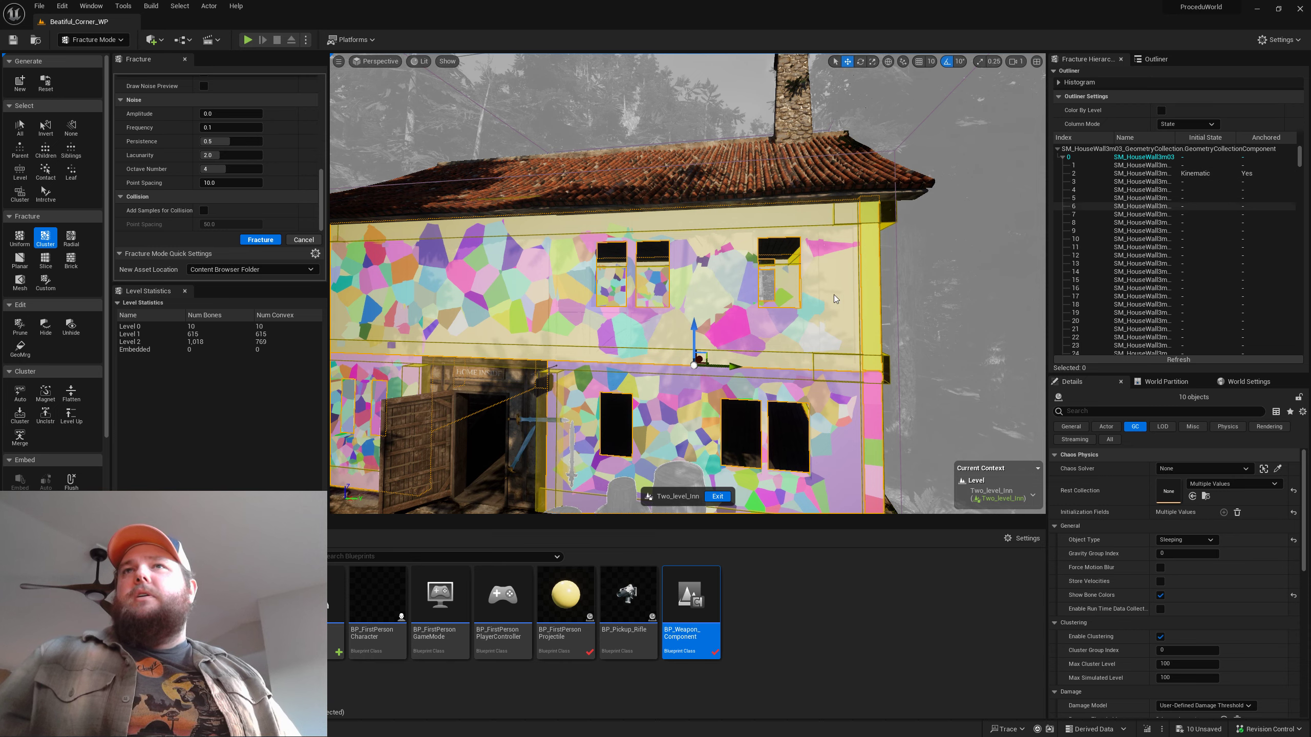
key(a)
key(s)
right_drag(918, 248, 960, 217)
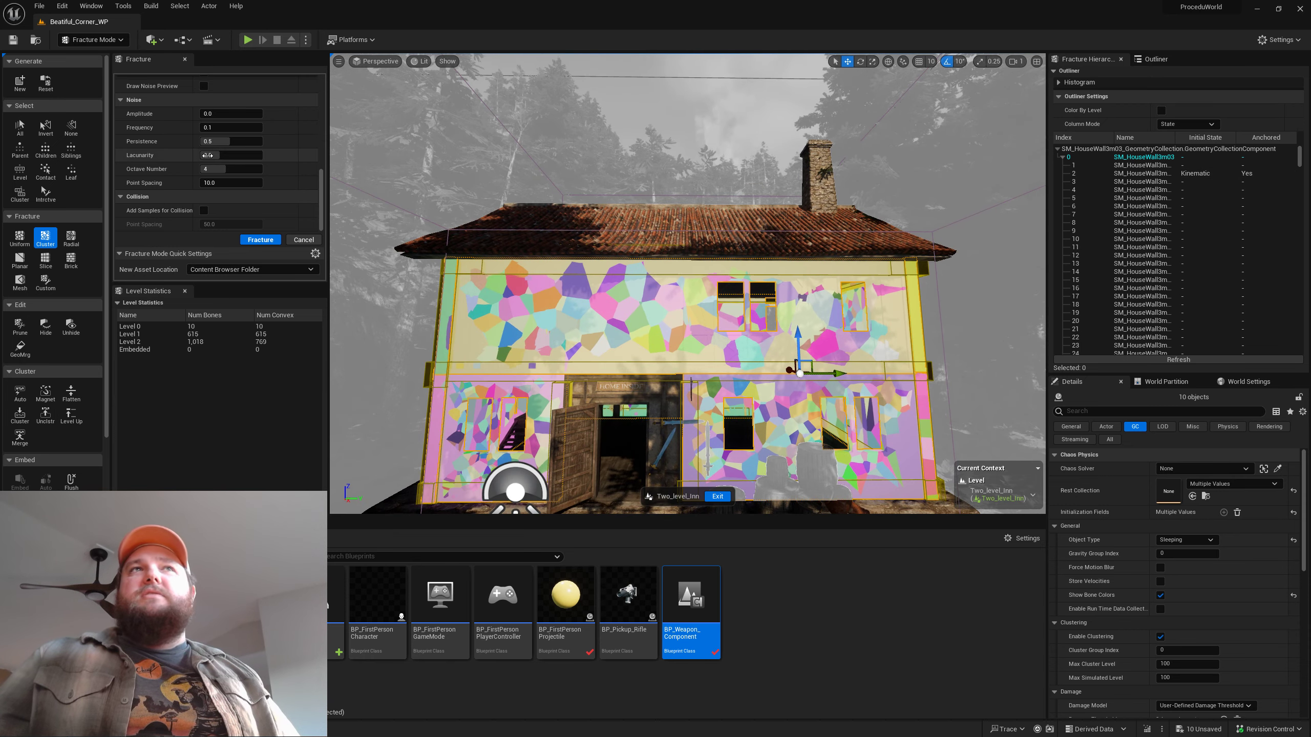
Use the interactive bone selection tool to select the large frame pieces of the upper-floor and neighboring ground-floor walls
click(46, 193)
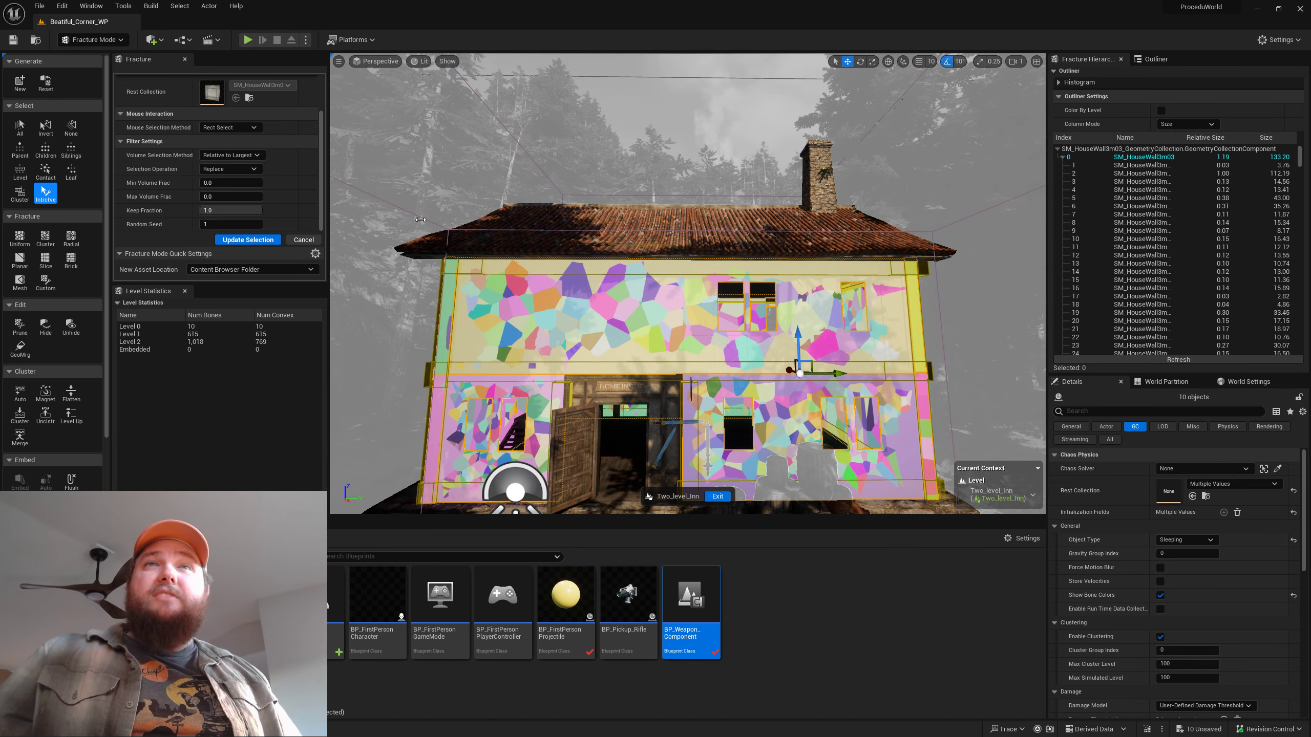
click(514, 309)
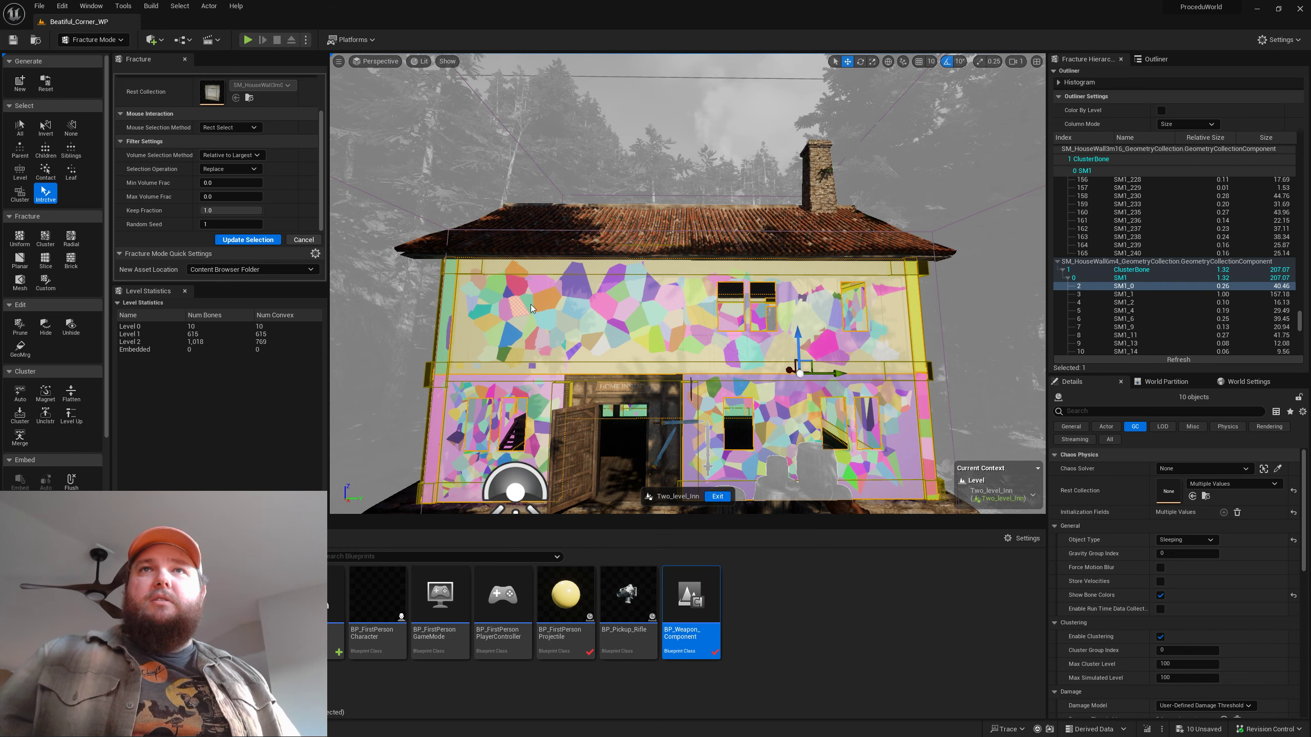
drag(410, 215, 963, 263)
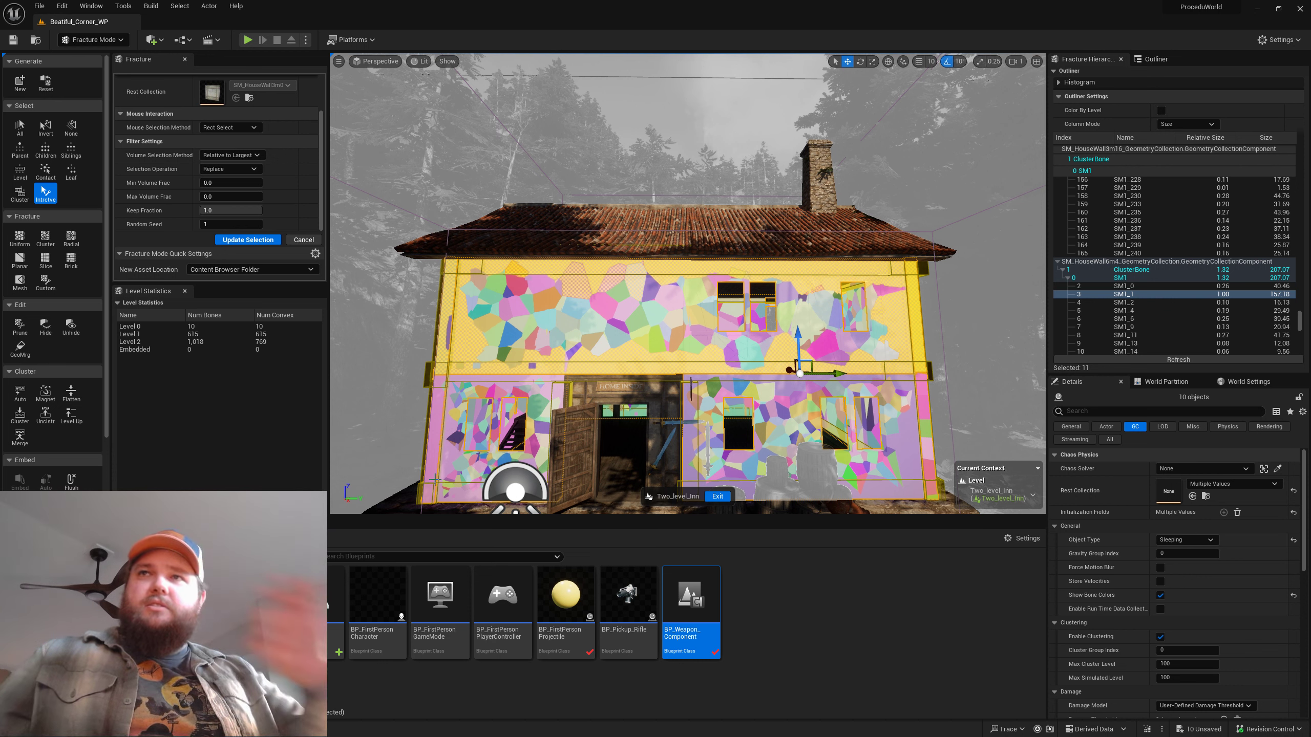
drag(402, 217, 445, 395)
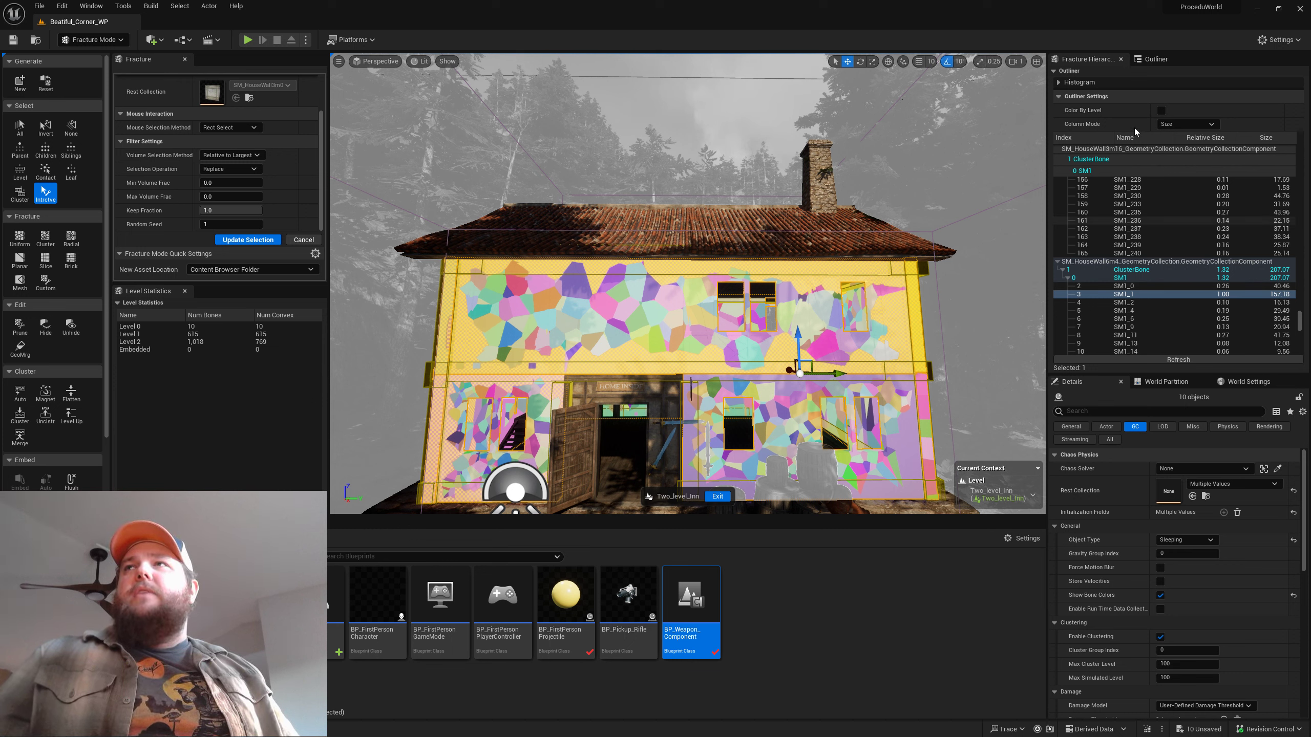
Set the fracture hierarchy's column mode to State and inspect the bones' initial state and anchoring
scroll(1177, 248, up, 4)
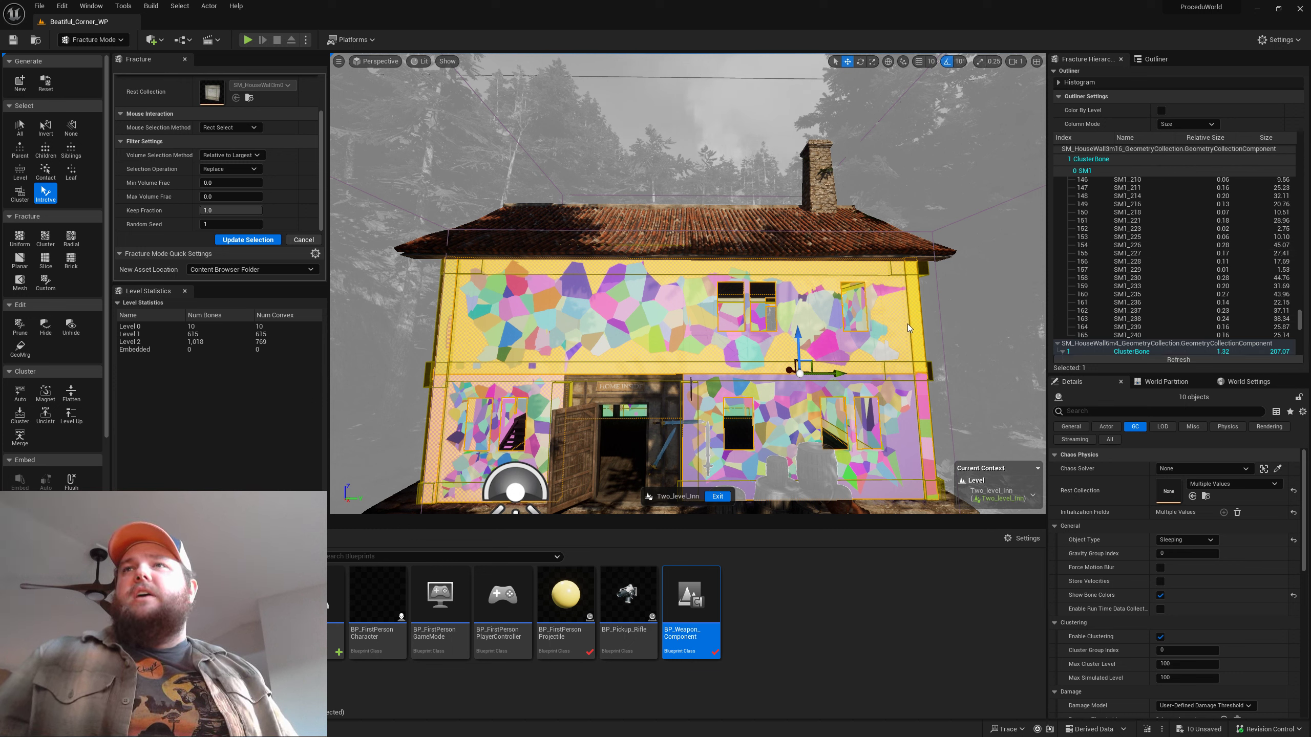
scroll(1161, 268, down, 4)
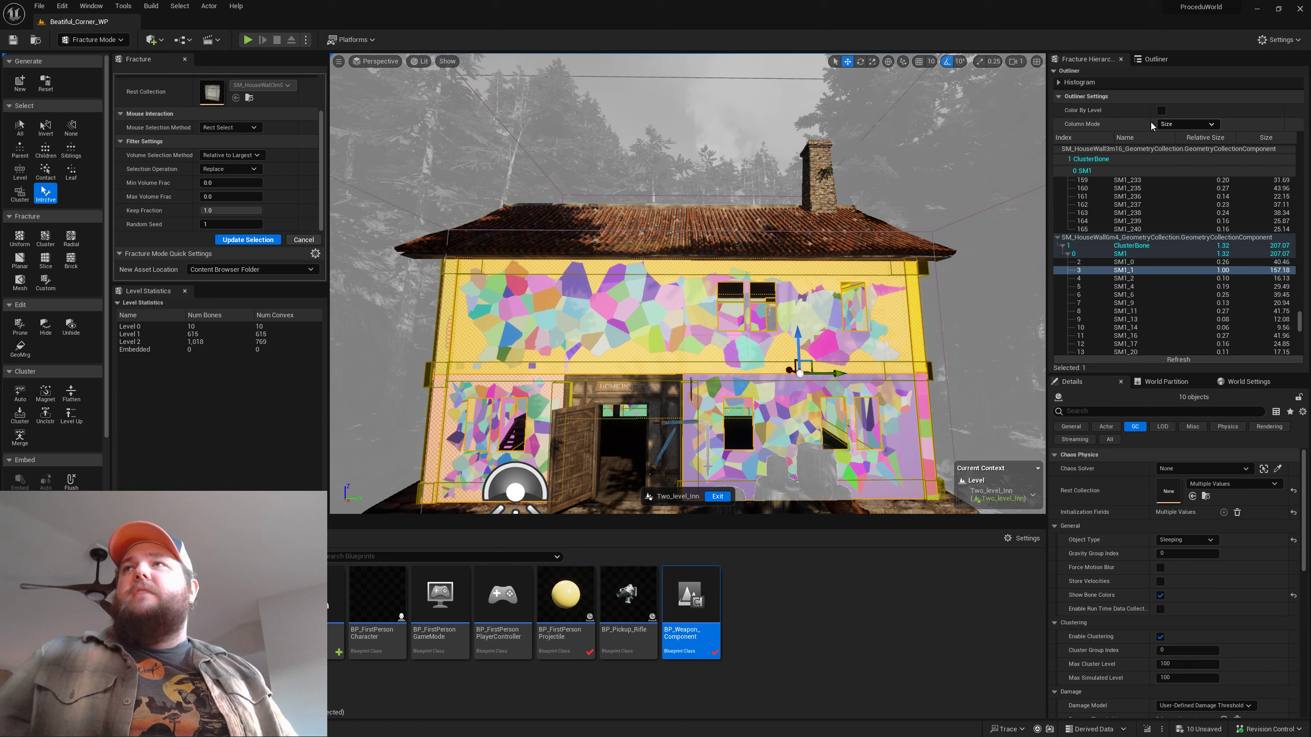
click(1185, 124)
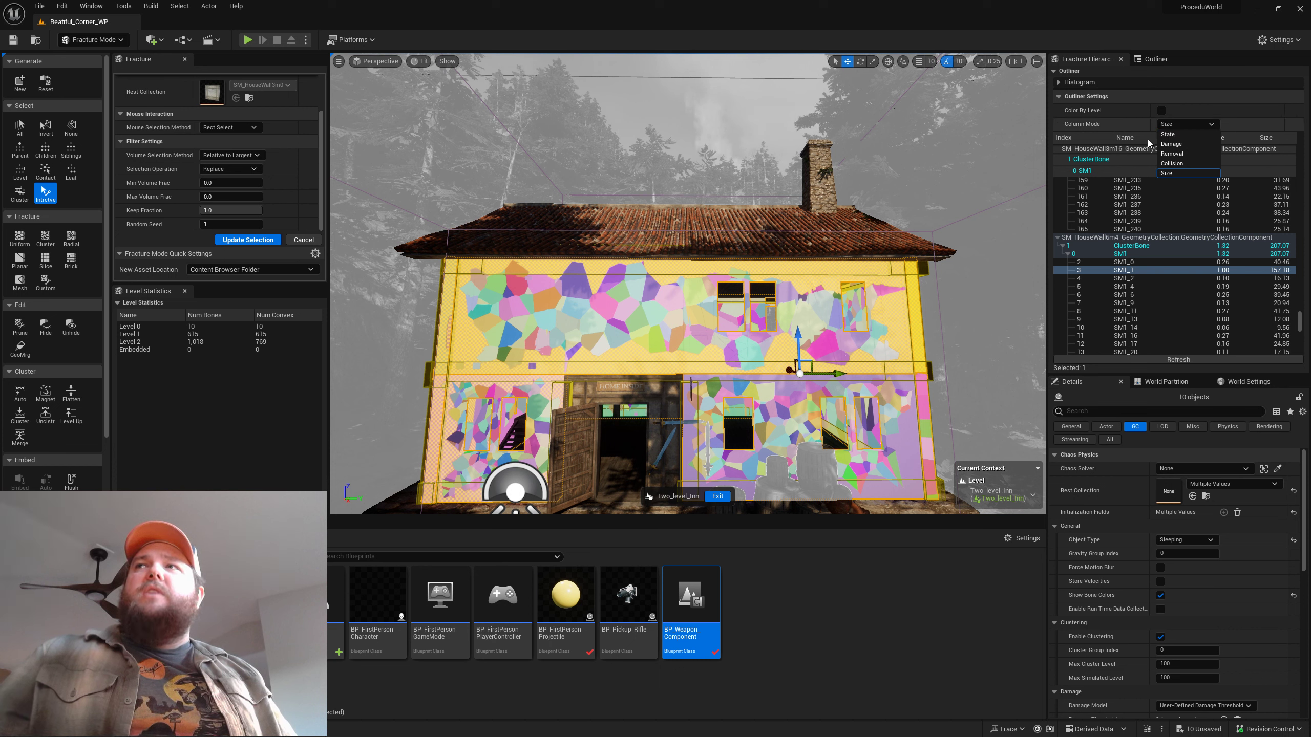
click(1169, 134)
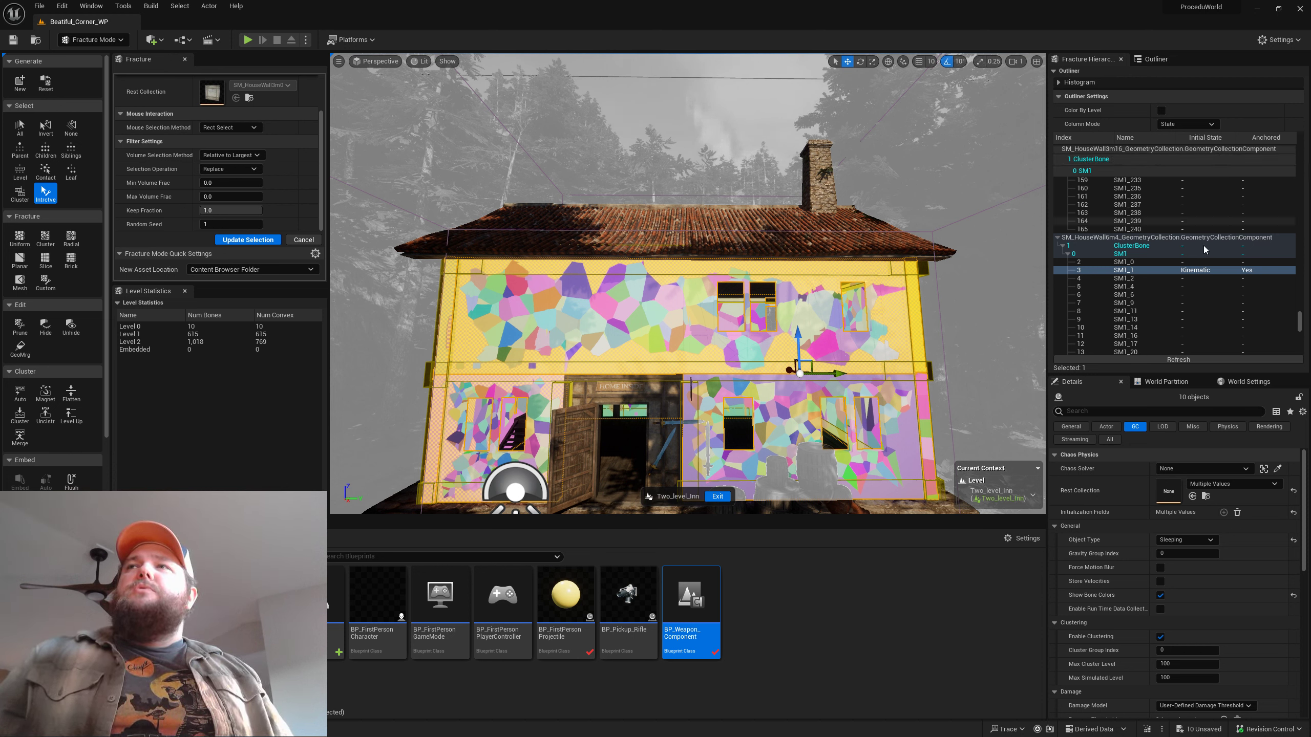
scroll(1205, 245, up, 5)
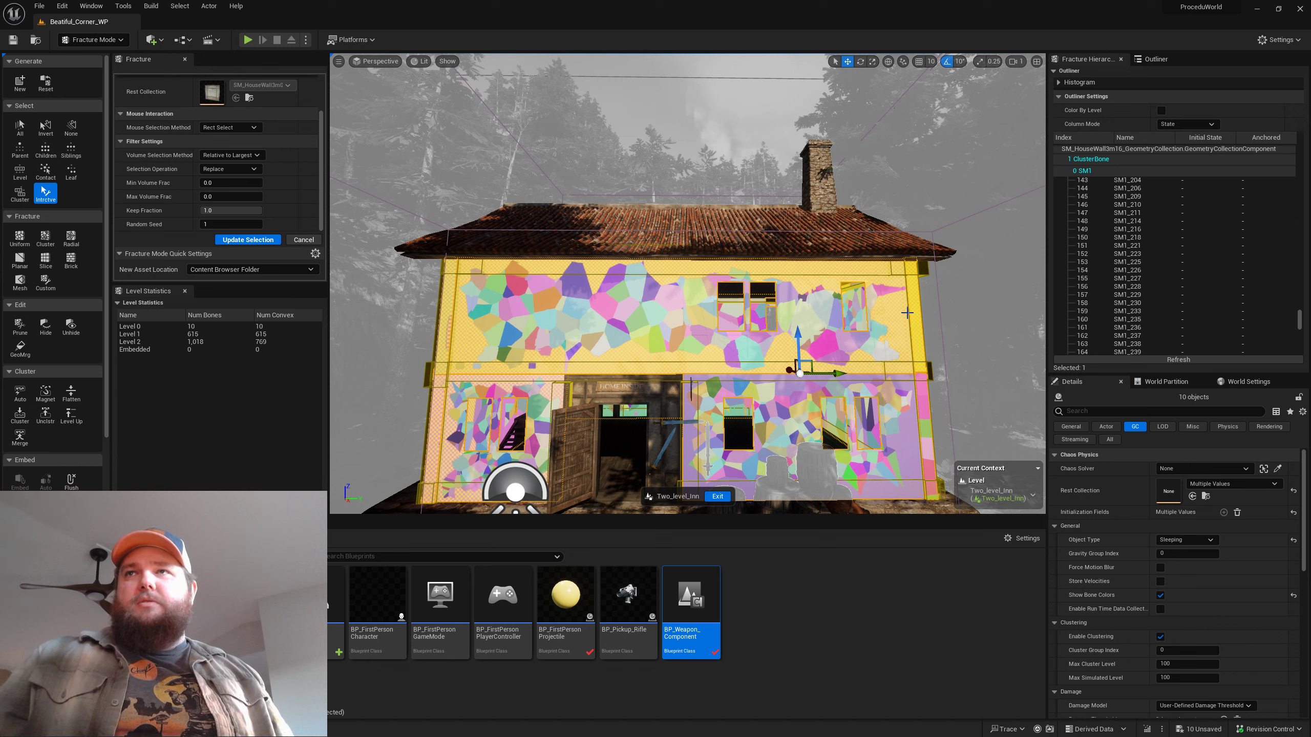
Clear the bone selection and deselect all the breakable walls
click(912, 406)
key(Escape)
key(Escape)
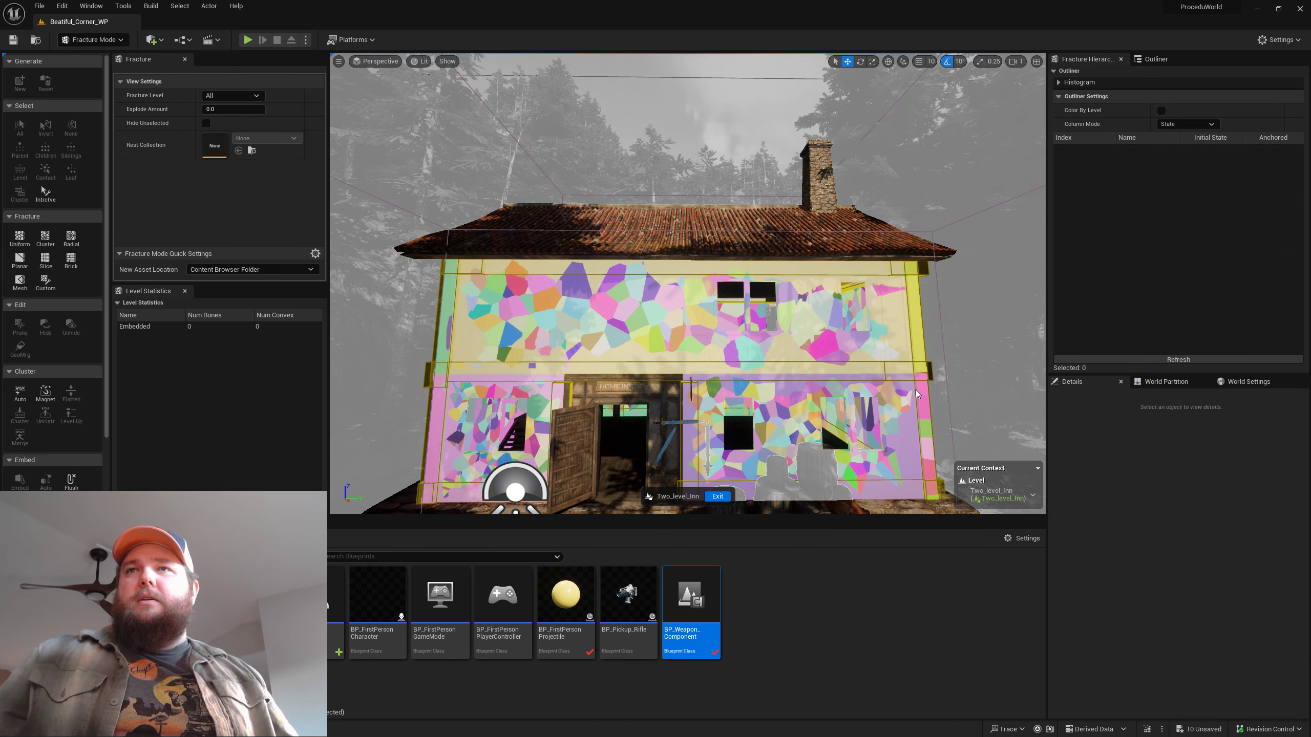
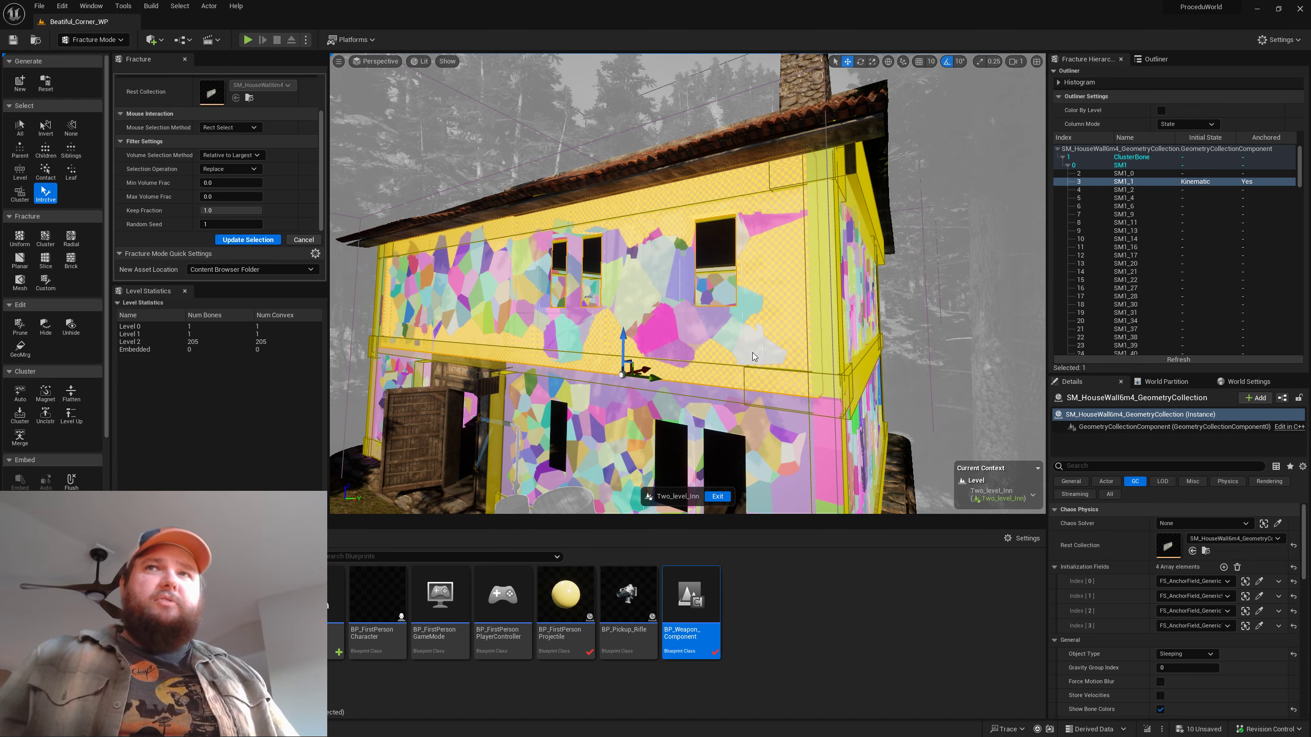
Examine the front of SM_HouseWall6m4_GeometryCollection and the states of its bones in the fracture hierarchy
right_drag(752, 357, 973, 248)
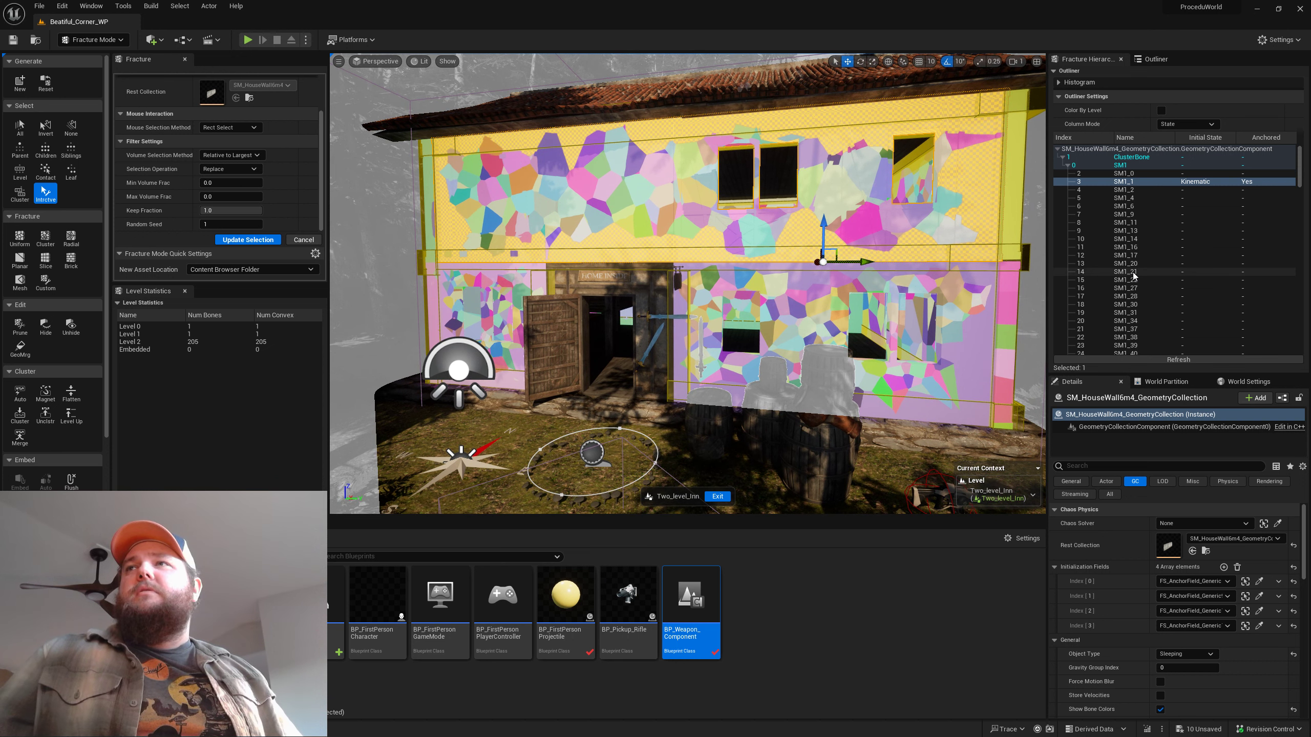
scroll(1139, 272, down, 2)
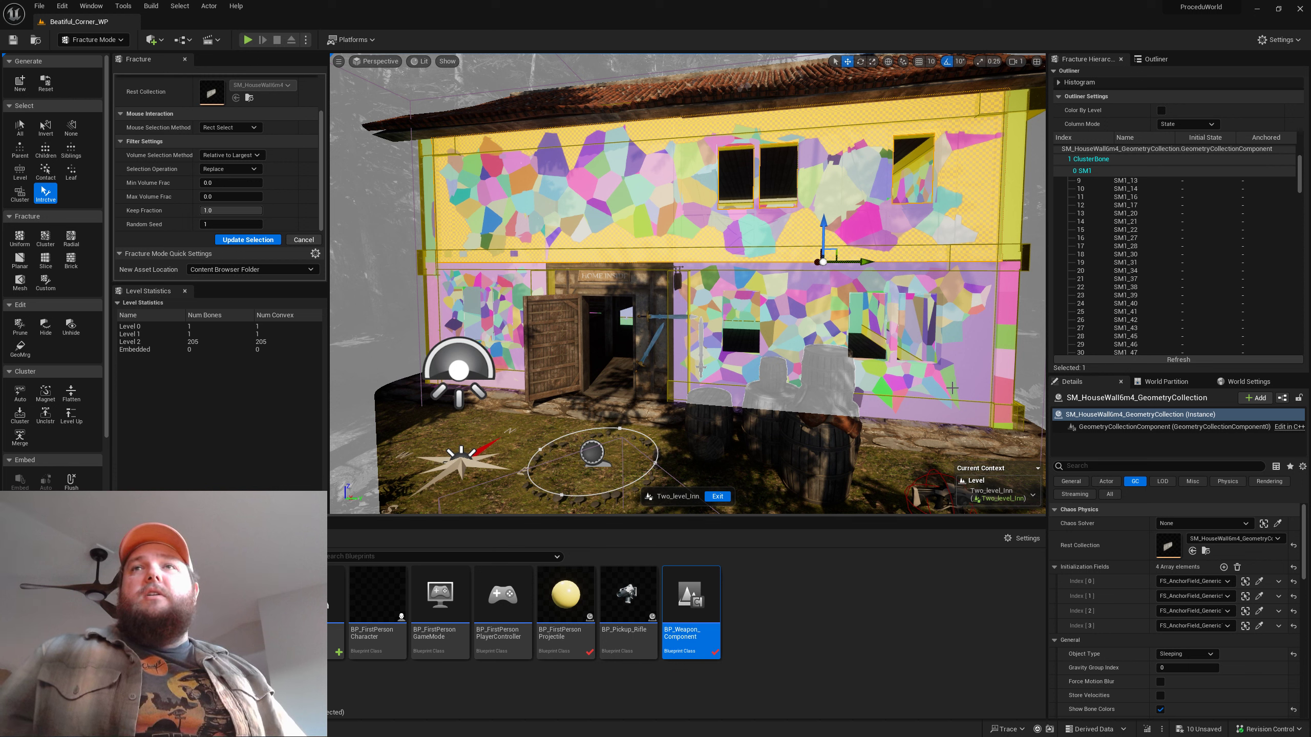
Select all breakable wall geometry collections of Floor1 and Floor2 together and turn off Show Bone Colors for them
click(1156, 59)
click(1167, 280)
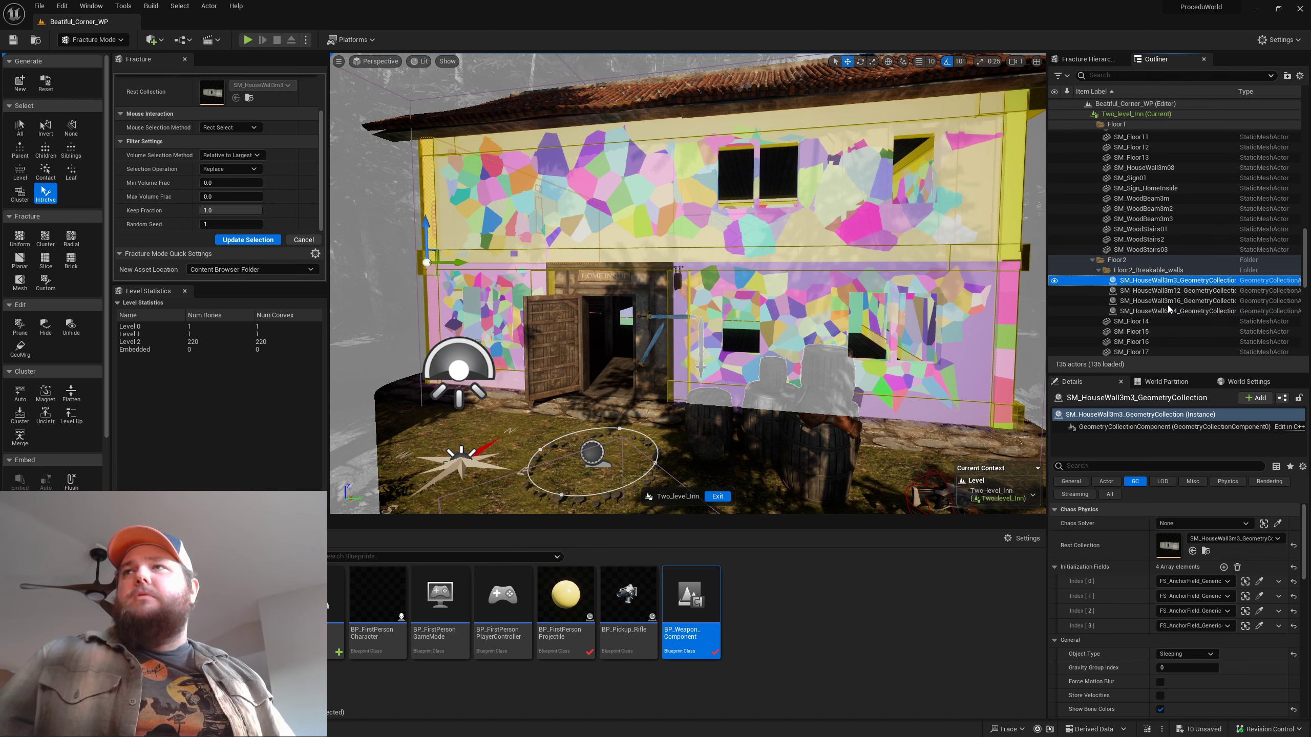
shift+click(1169, 311)
scroll(1170, 261, up, 4)
scroll(1170, 260, up, 3)
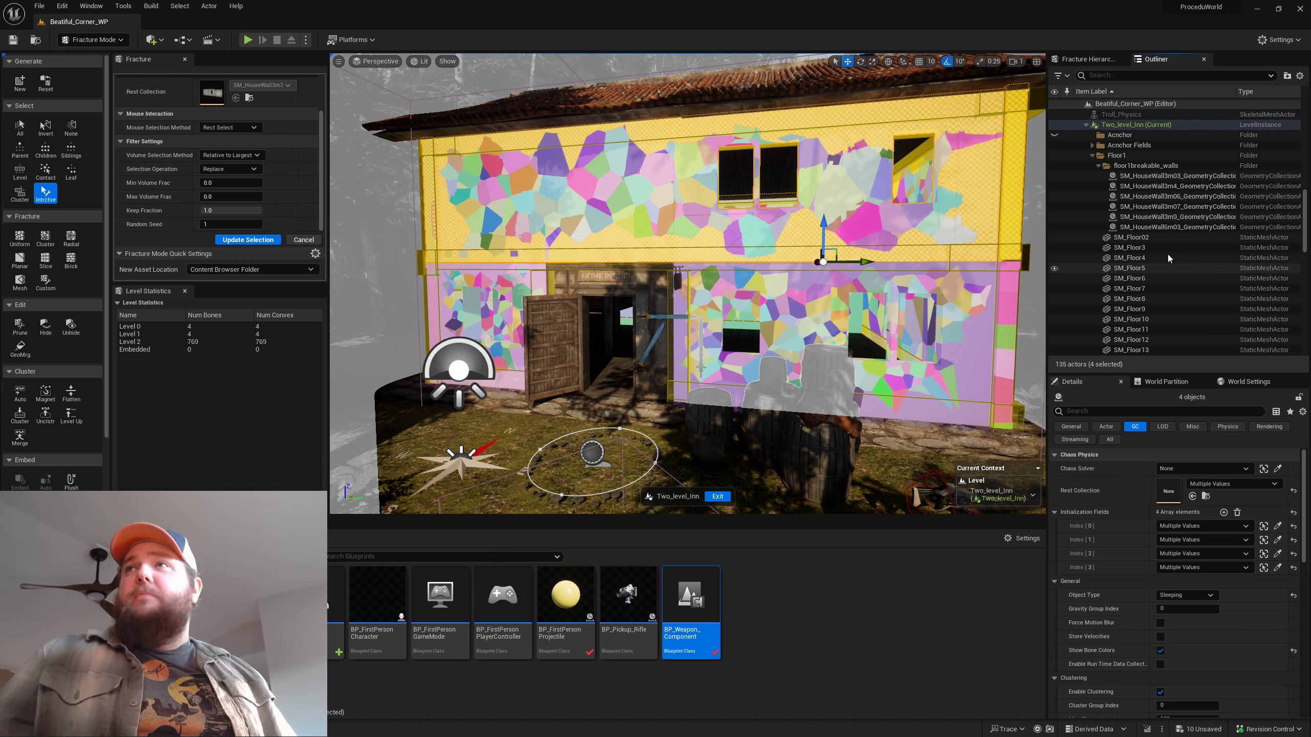
ctrl+click(1171, 177)
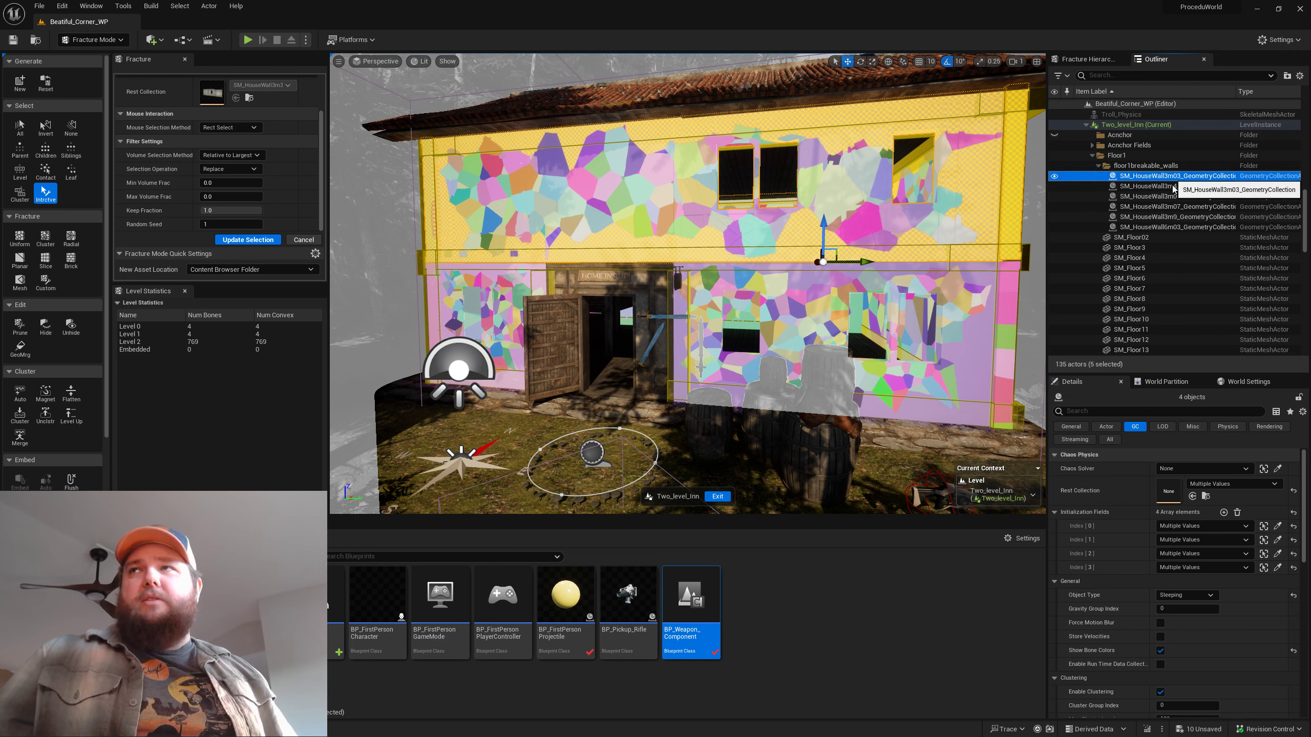
shift+click(1171, 227)
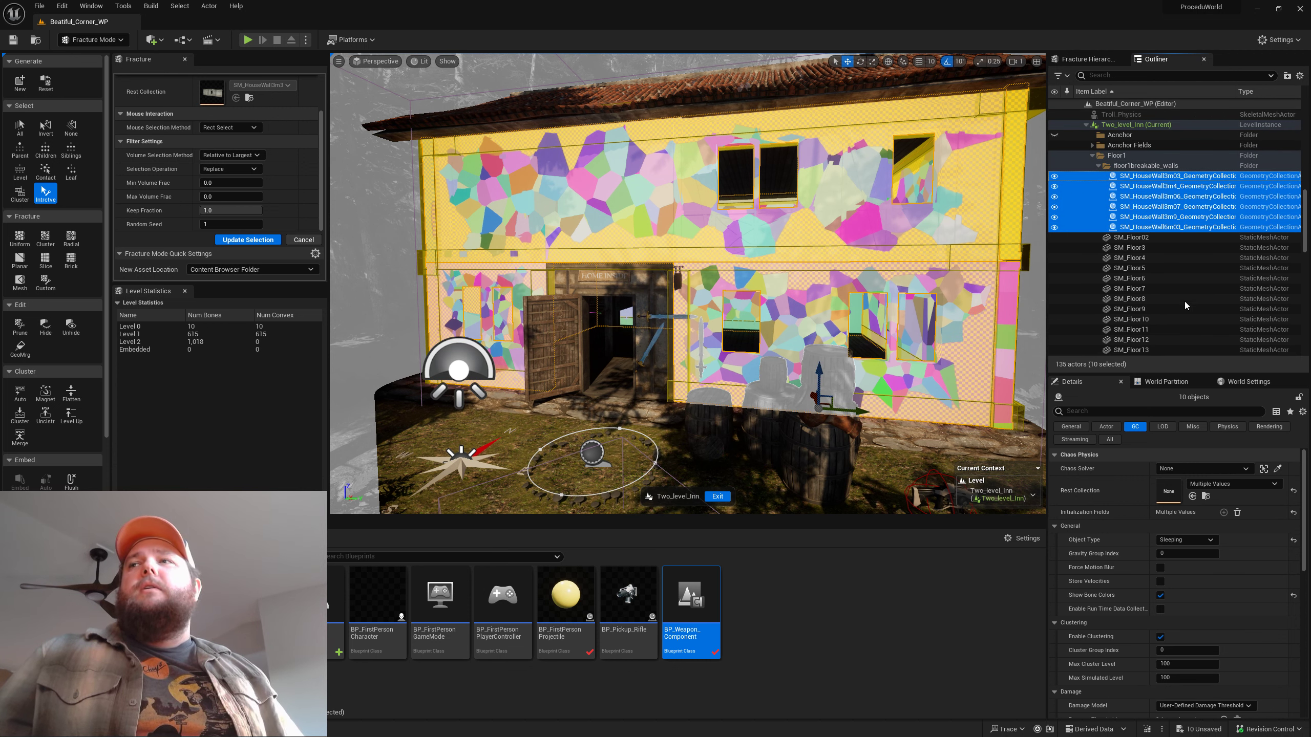
click(1161, 596)
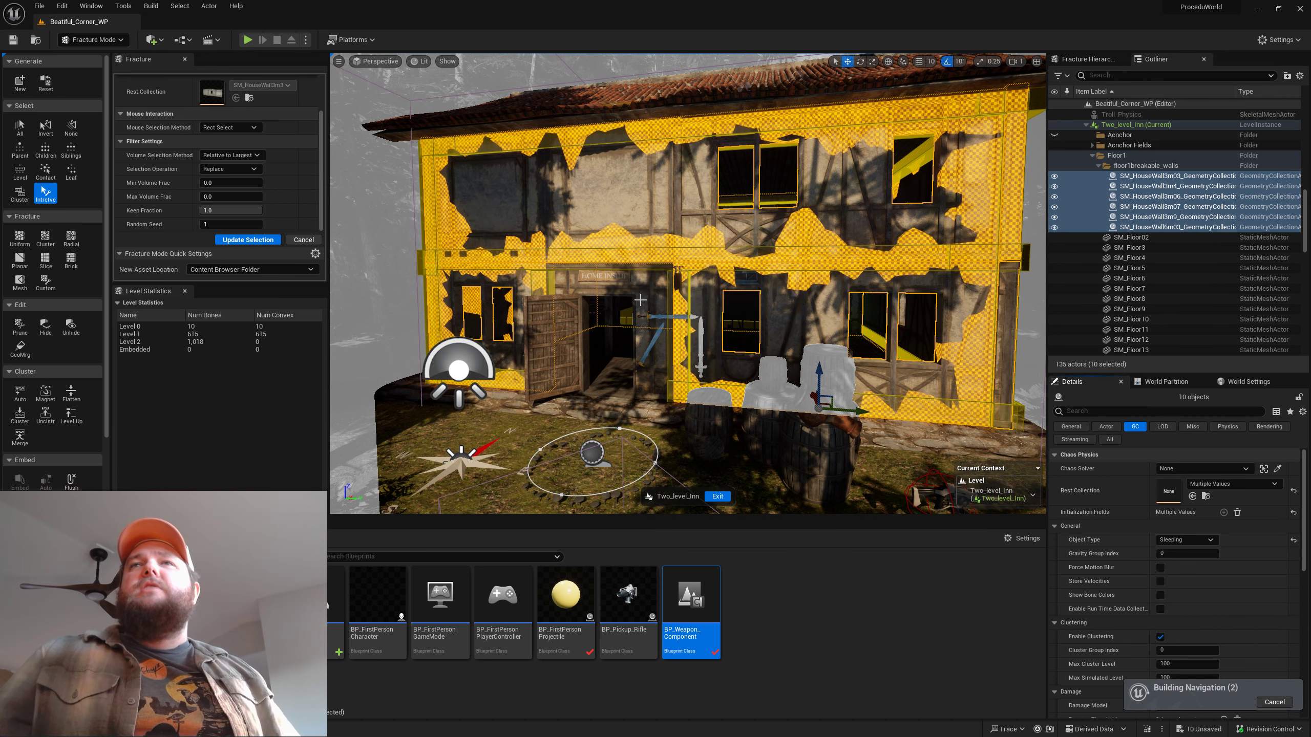
Select SM_HouseWall3m03_GeometryCollection and examine the inn's front facade around it without bone colors
click(1127, 178)
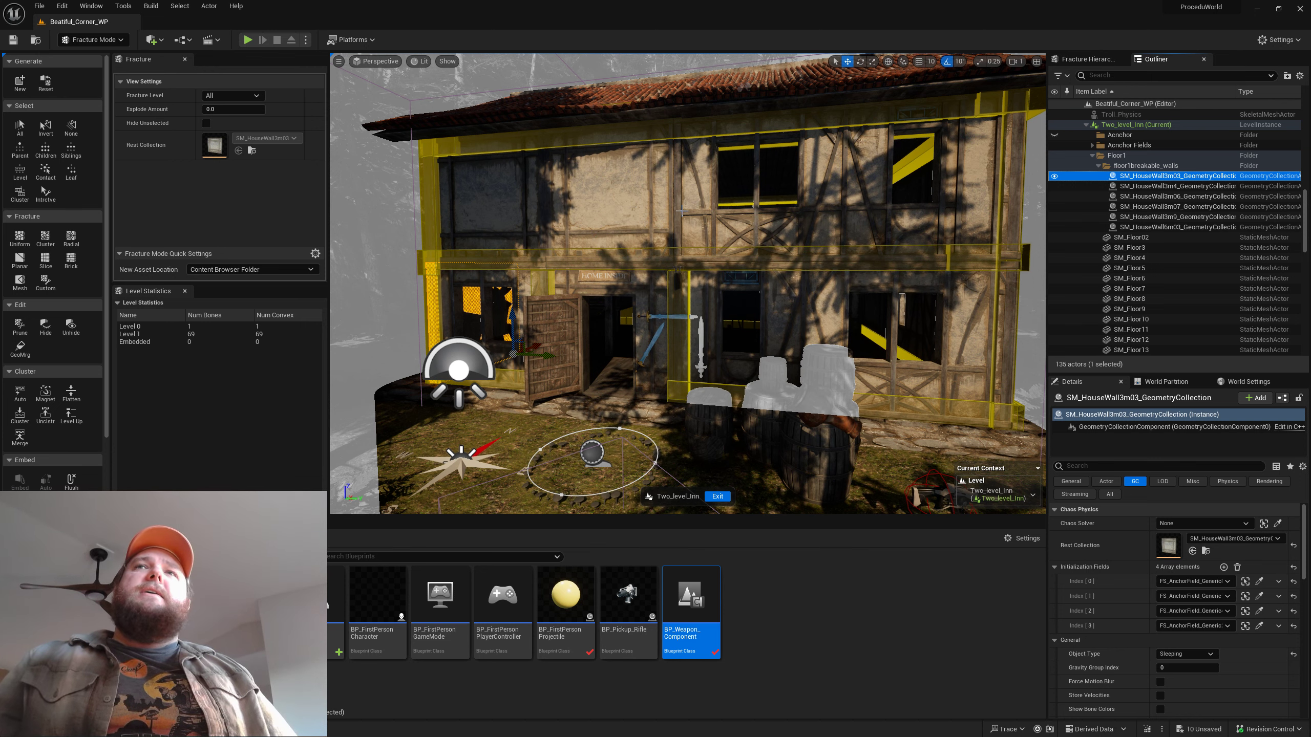
key(w)
right_drag(681, 212, 655, 227)
key(d)
key(a)
key(w)
key(s)
key(w)
key(w)
key(s)
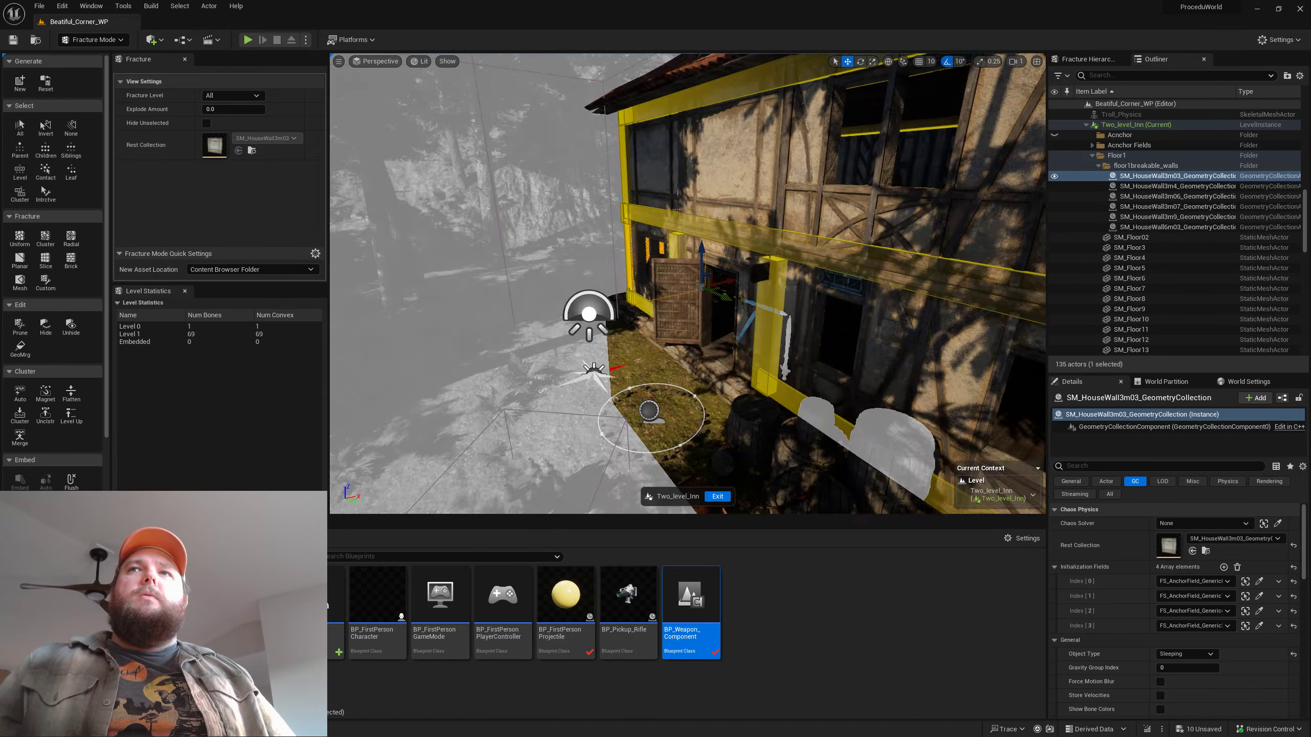
right_drag(454, 502, 492, 505)
key(a)
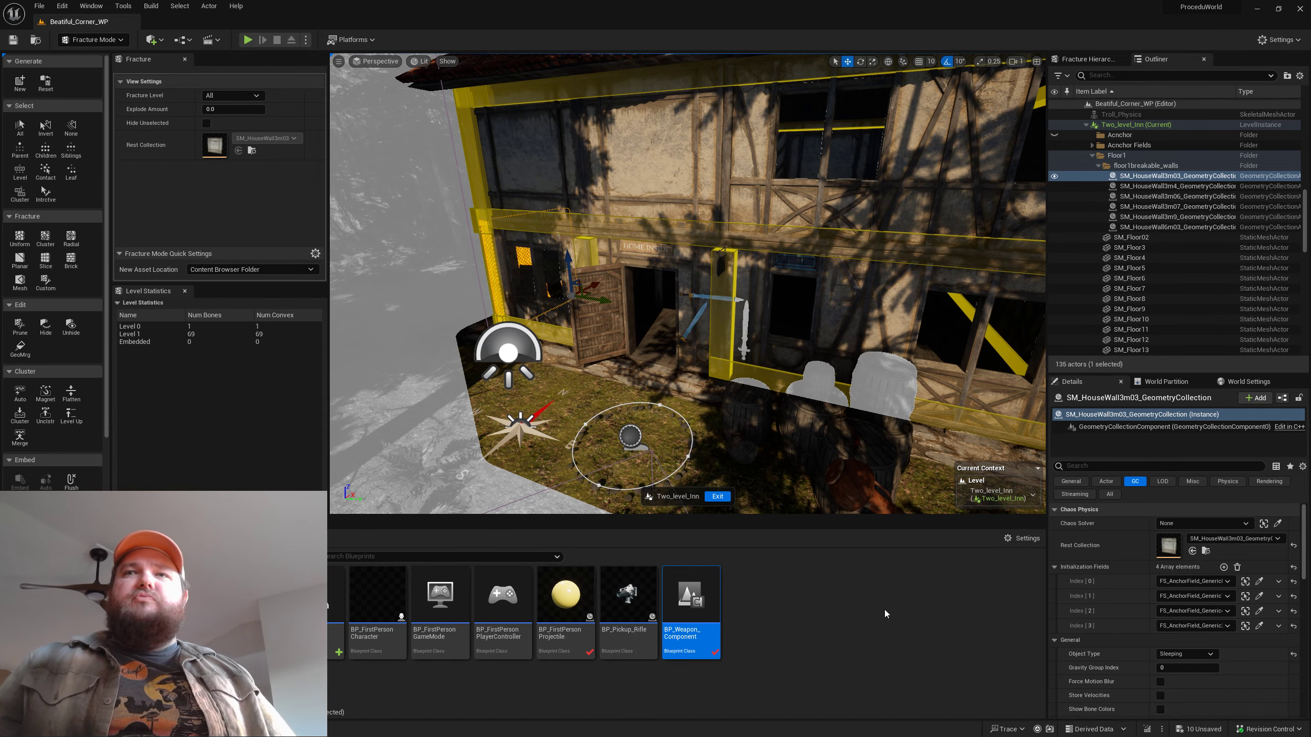
Exit editing of the Two_level_Inn level instance and save its changes
click(884, 613)
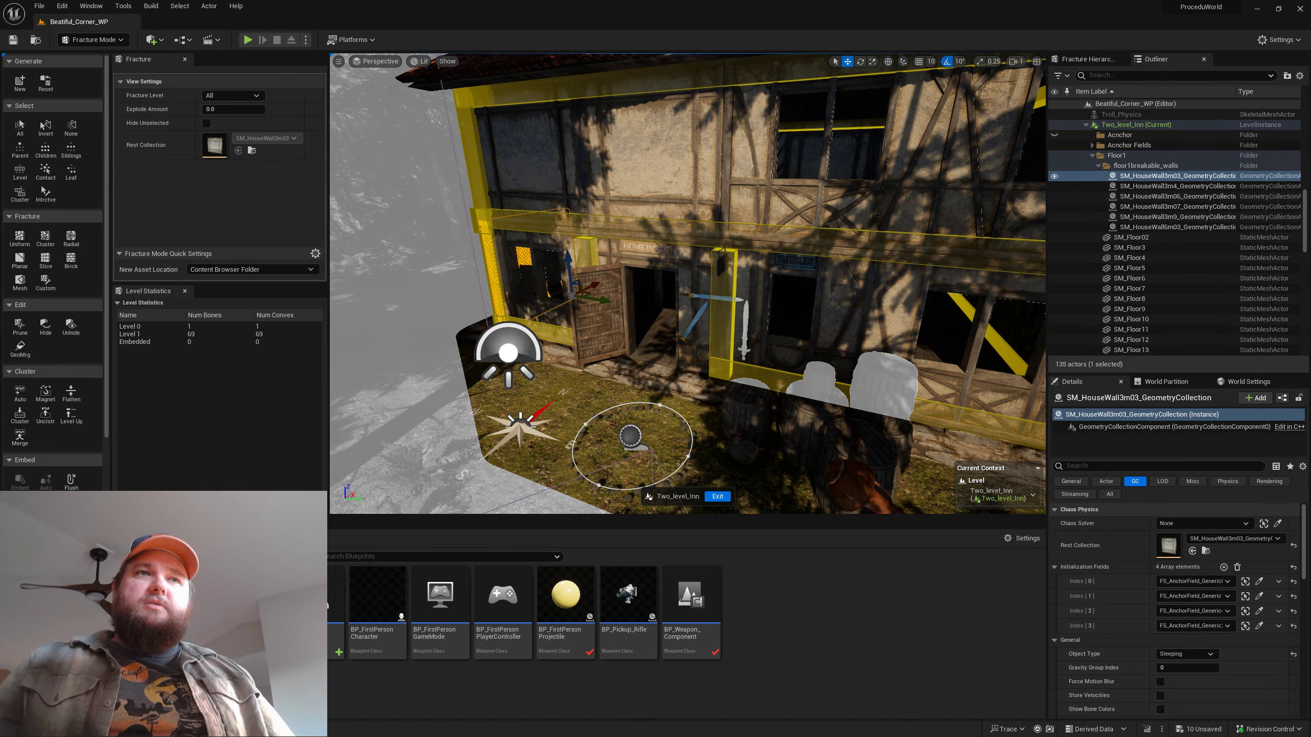
click(717, 497)
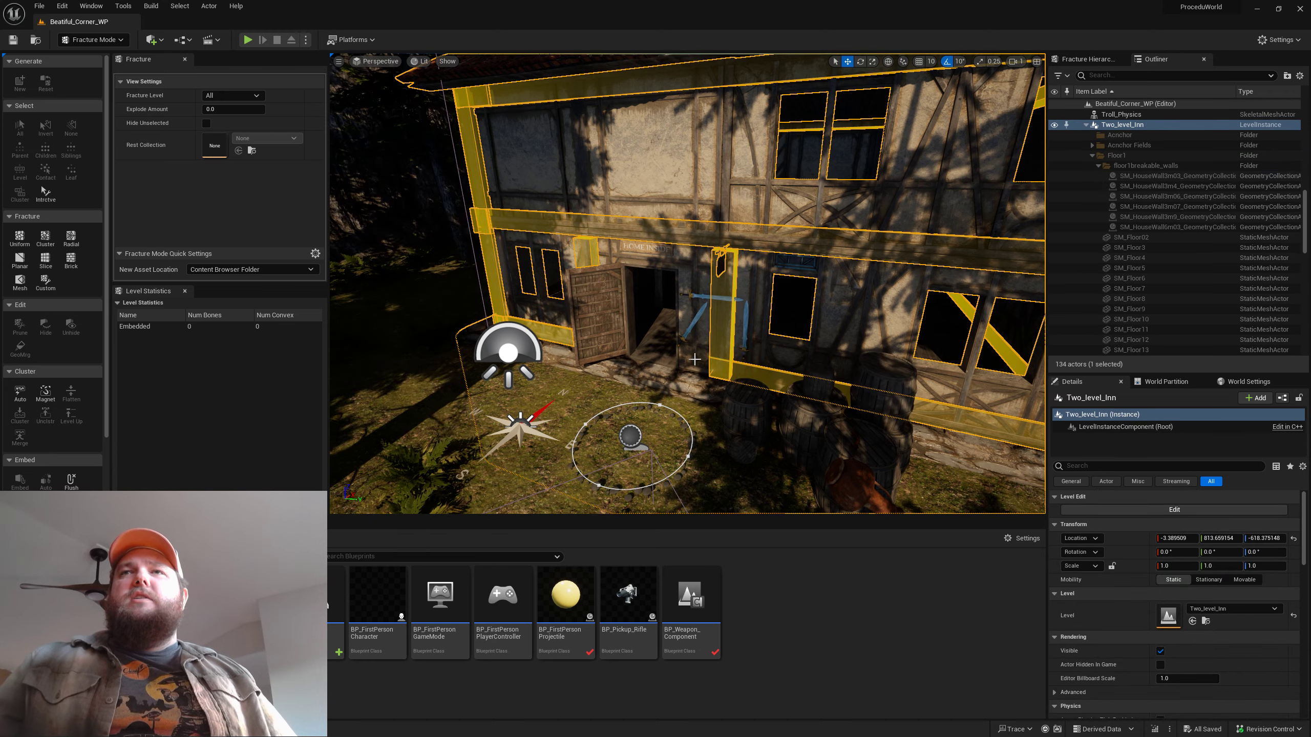
Examine the inn's ground-floor facade around the entrance and the barrels
right_drag(706, 414, 656, 428)
key(w)
key(w)
key(s)
key(w)
key(s)
key(w)
key(w)
key(a)
key(d)
key(s)
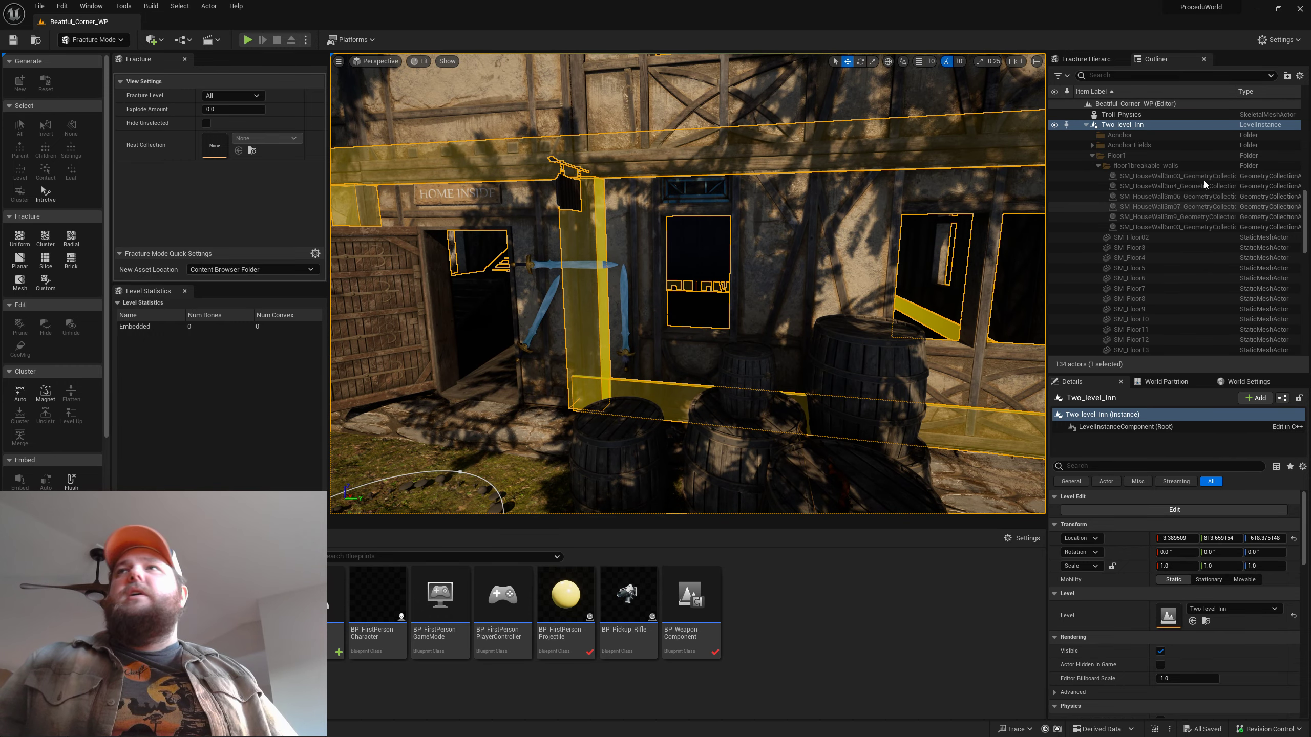
Open the Day_Night_Sky blueprint and show the advanced Lumen Global Illumination settings of its PostProcess component
scroll(1222, 158, up, 6)
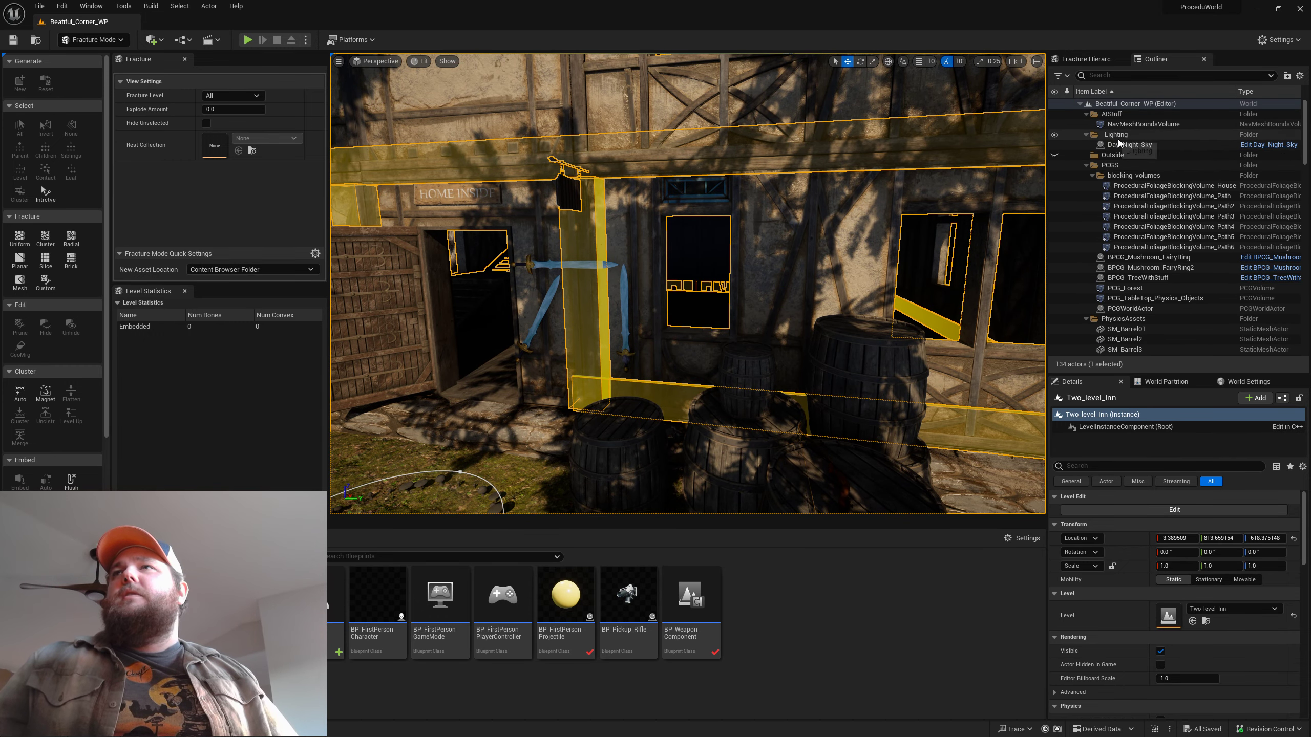
click(1264, 145)
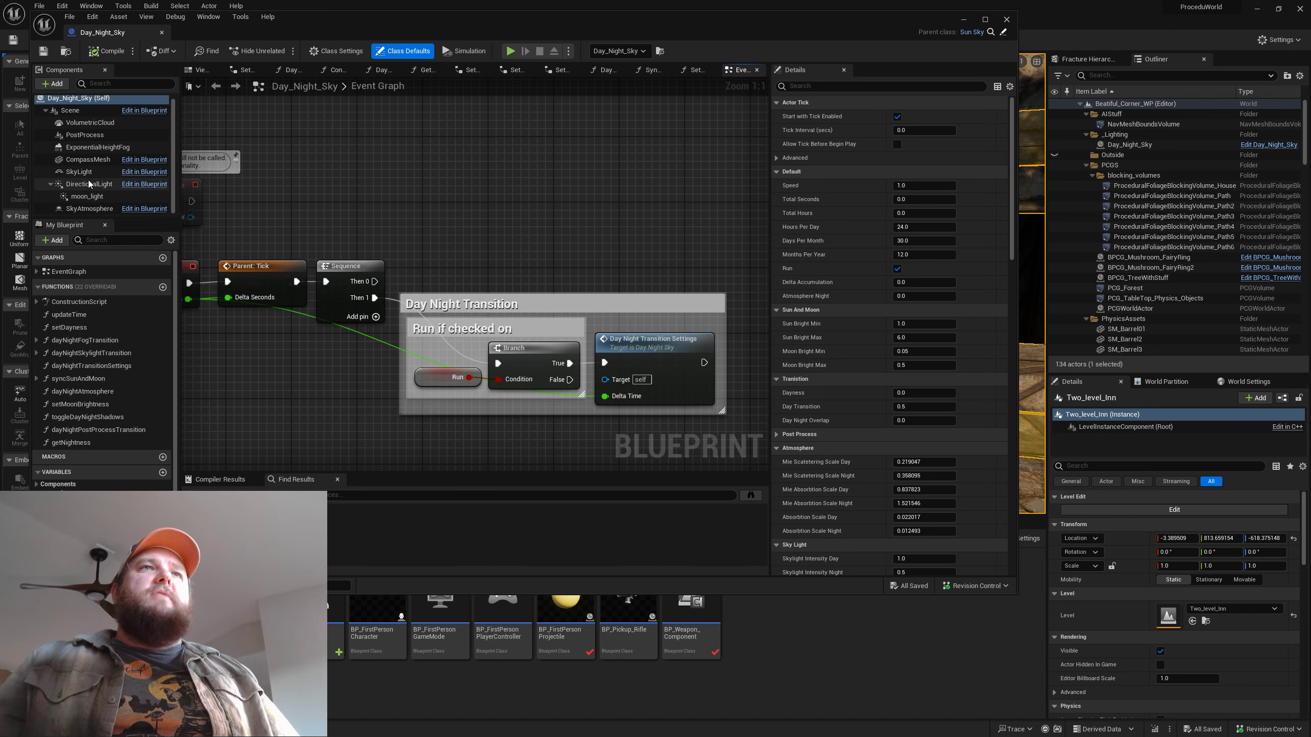
click(93, 135)
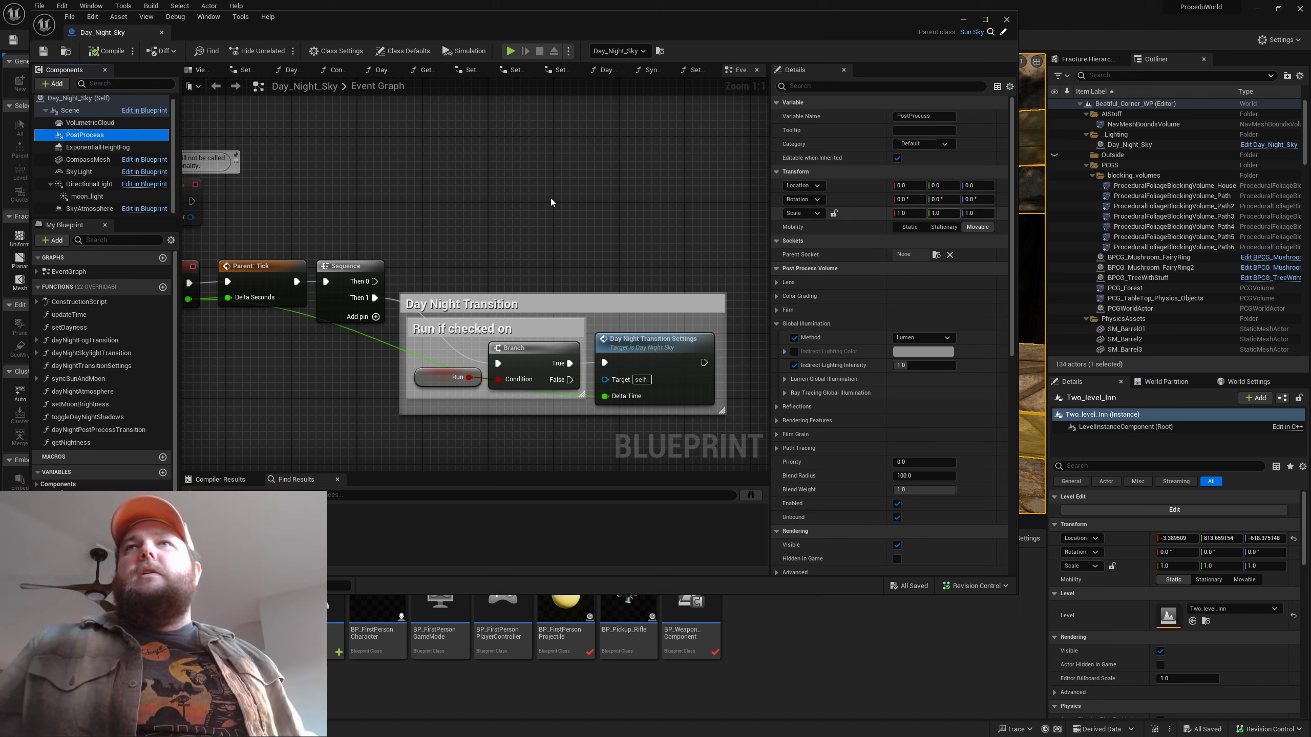
key(F2)
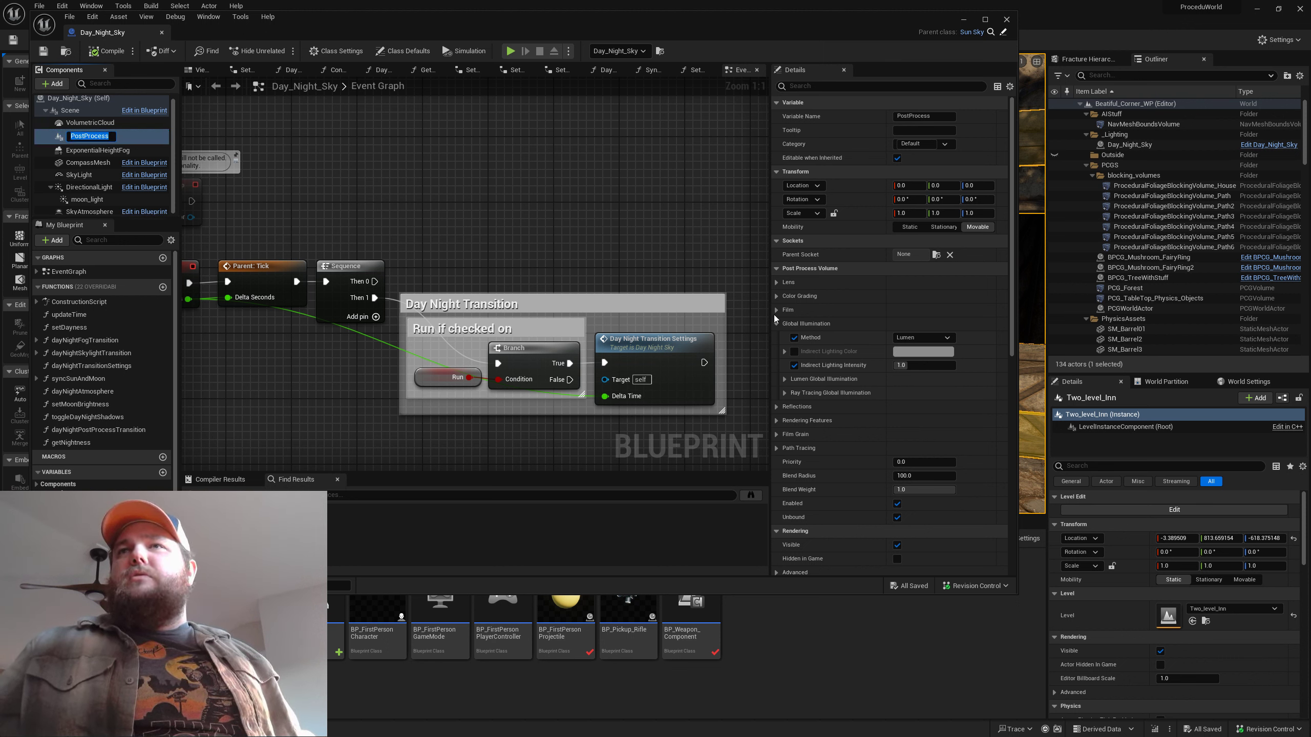
click(785, 381)
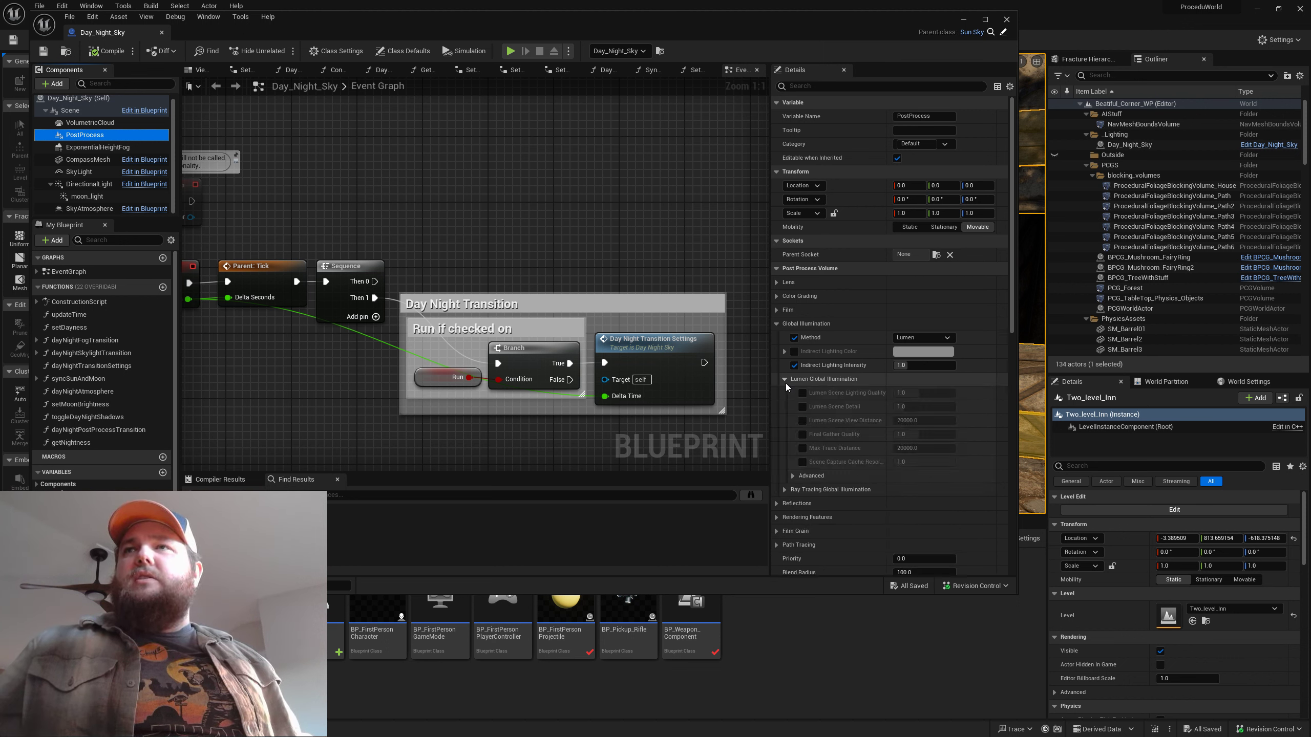
click(792, 476)
scroll(860, 479, down, 1)
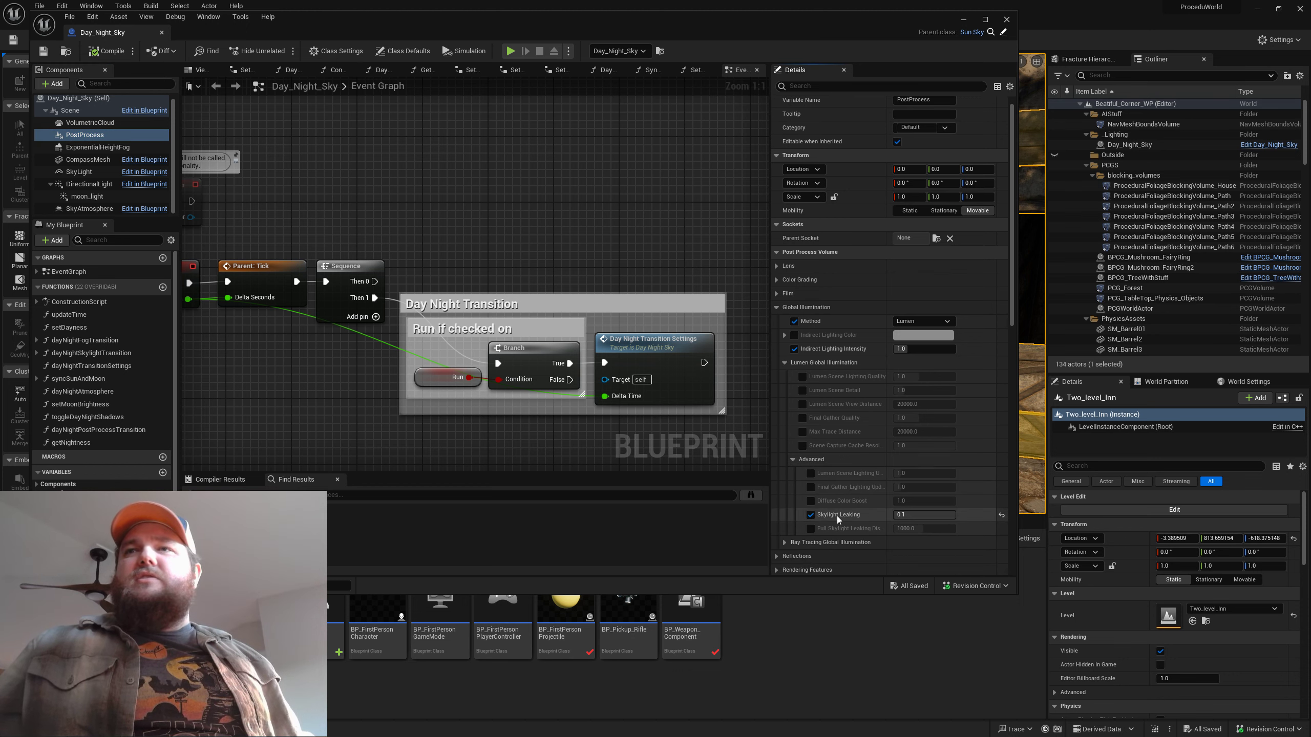
View the inn's interior beside the blueprint window and toggle Skylight Leaking off and back on to compare the lighting
drag(870, 27, 50, 69)
key(w)
right_drag(593, 258, 666, 261)
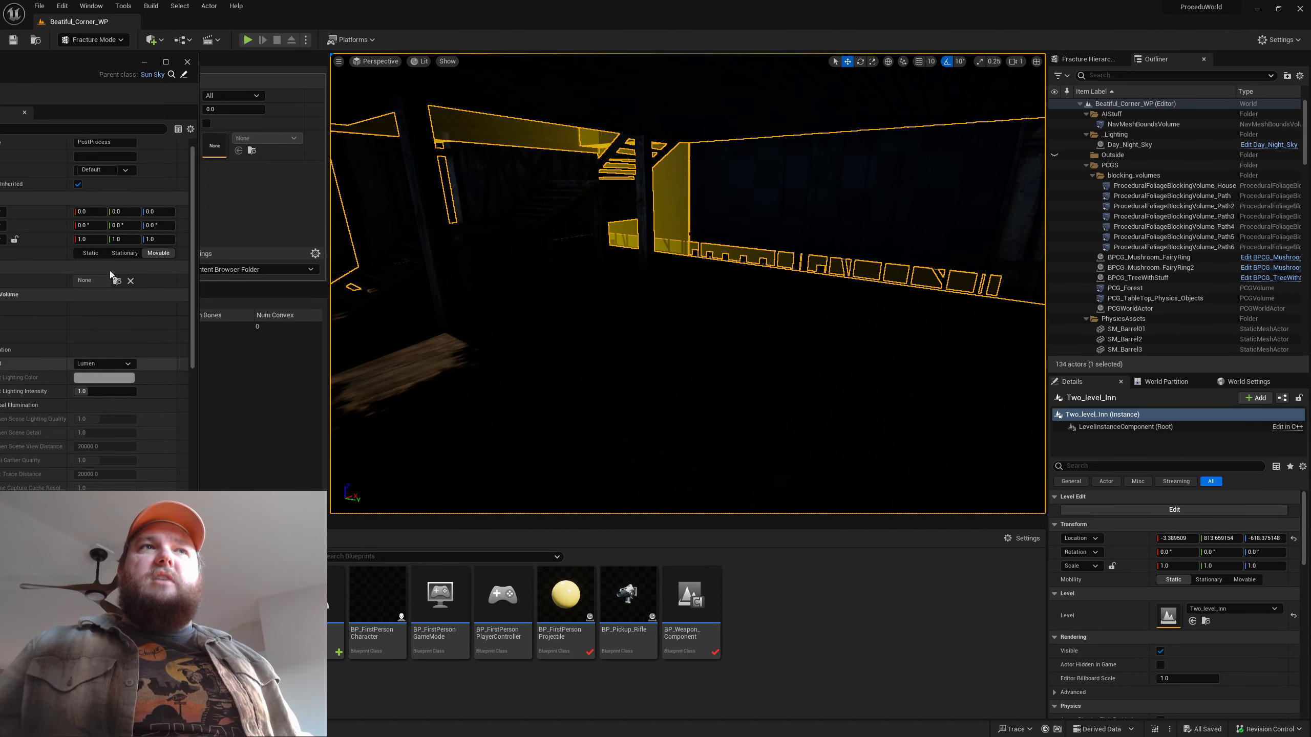
drag(112, 77, 199, 76)
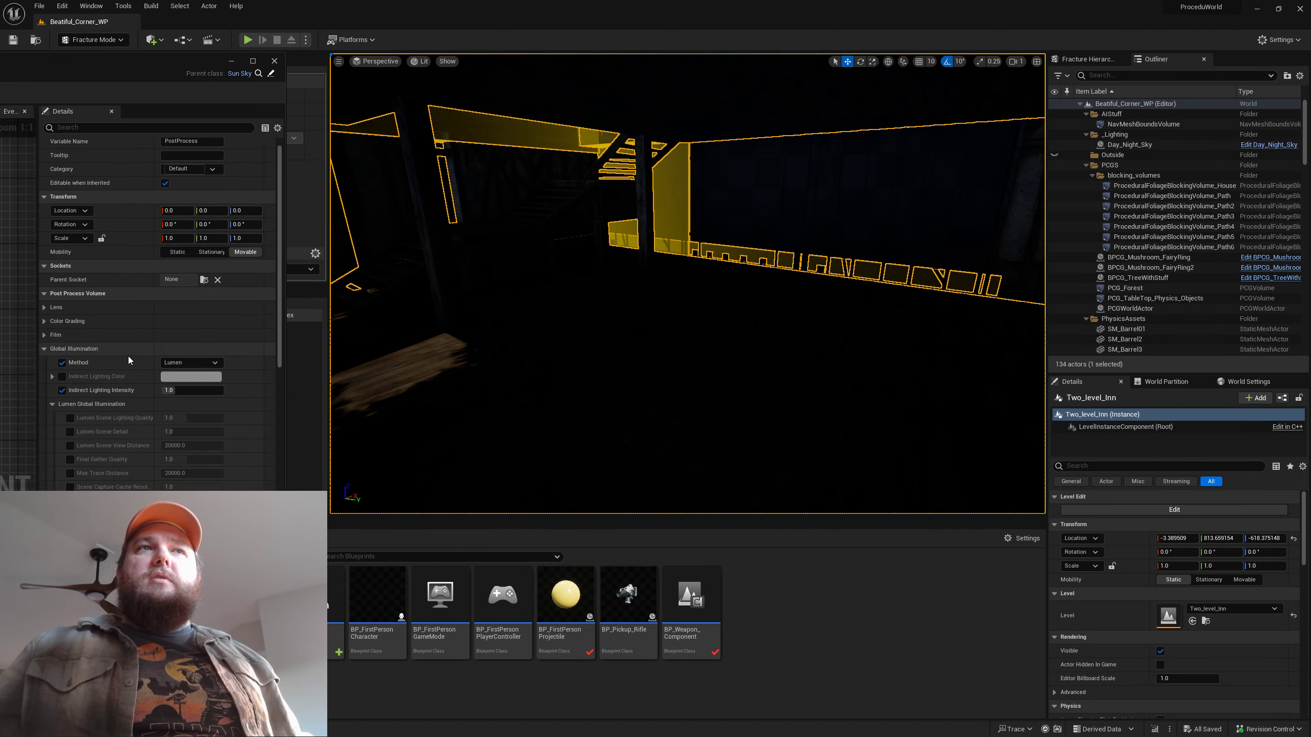
scroll(128, 357, down, 3)
scroll(140, 374, down, 3)
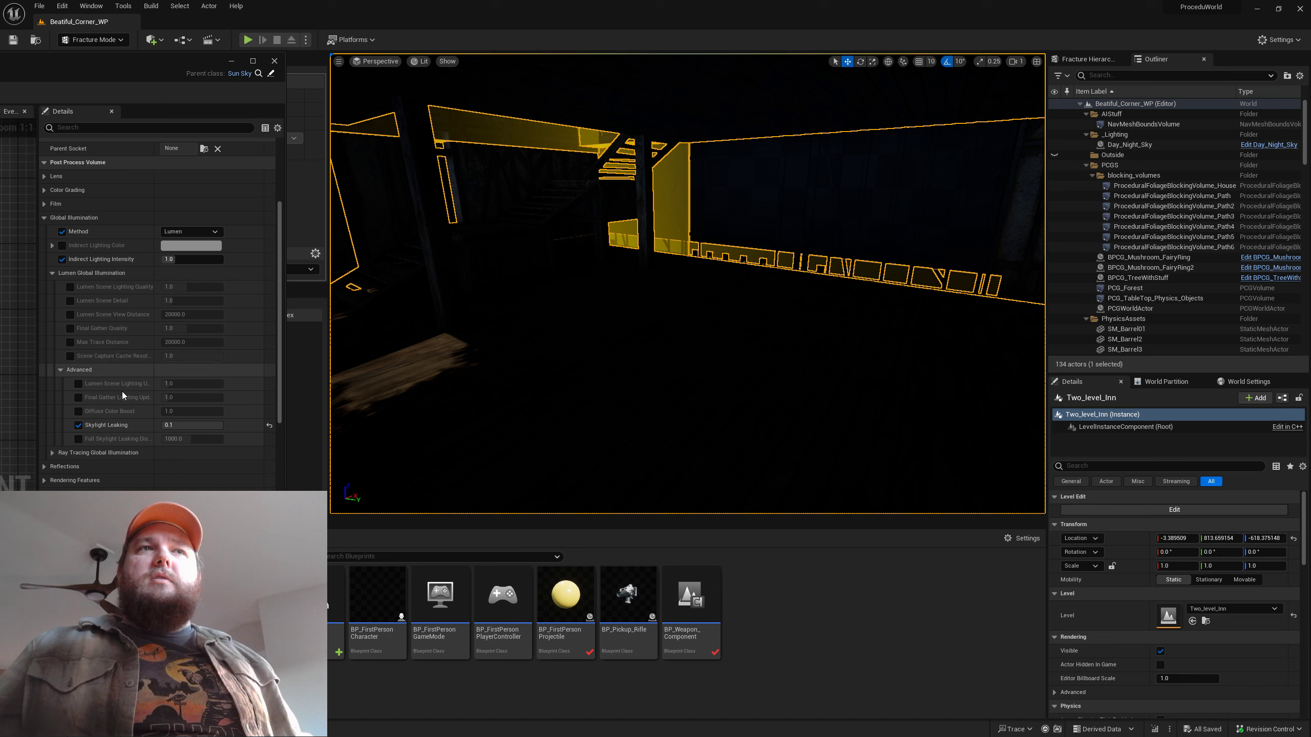
click(78, 424)
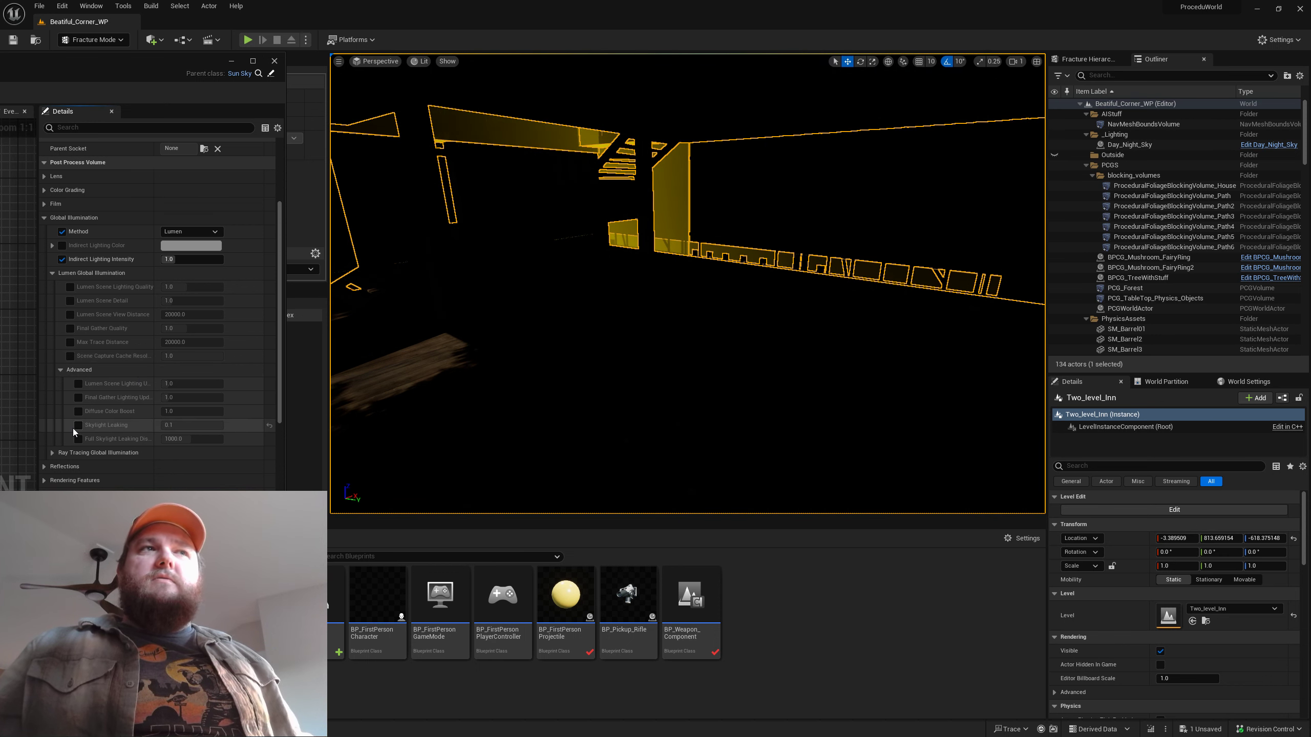
click(80, 425)
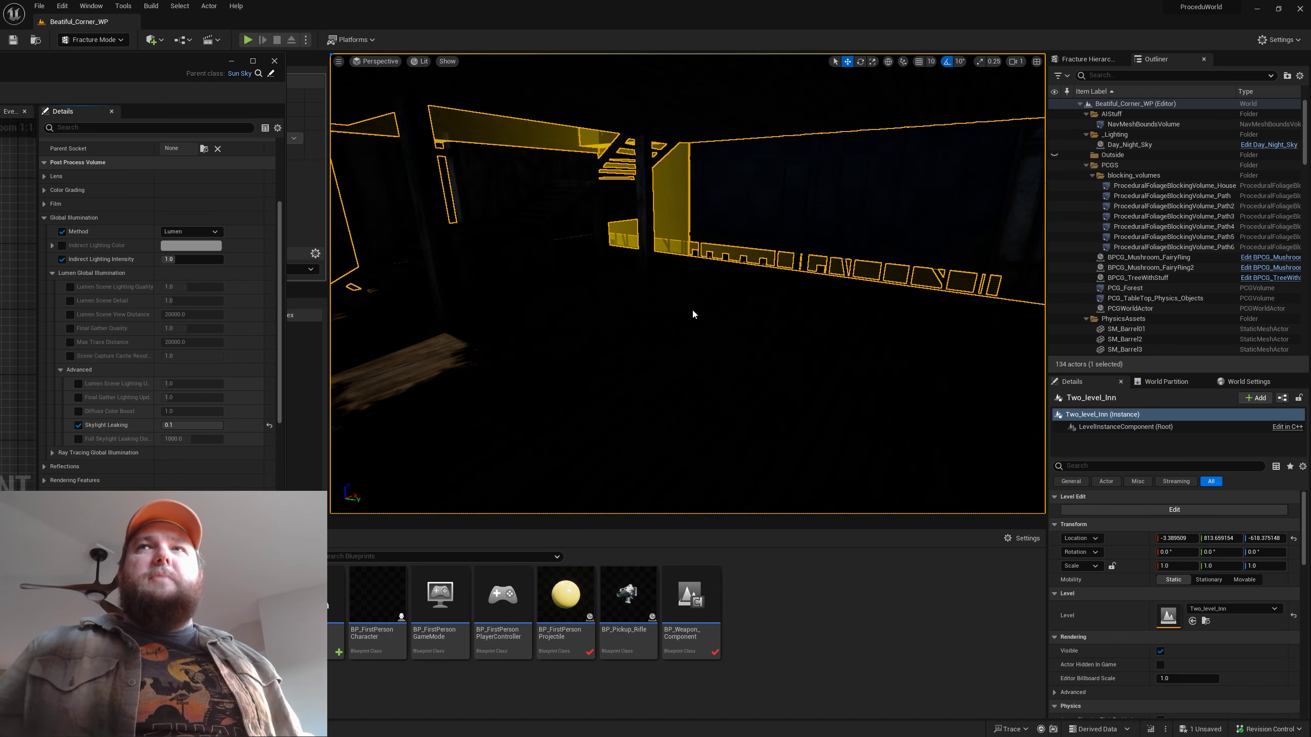
Minimize the Day_Night_Sky blueprint window and switch the level editor to Selection Mode
mouse_move(694, 313)
right_down()
mouse_move(929, 335)
mouse_move(805, 348)
mouse_move(552, 339)
mouse_move(620, 320)
mouse_move(660, 341)
mouse_move(665, 315)
mouse_move(671, 357)
mouse_move(686, 351)
mouse_move(671, 320)
mouse_move(671, 351)
mouse_move(650, 346)
mouse_move(692, 341)
mouse_move(681, 326)
mouse_move(694, 307)
right_up()
click(231, 61)
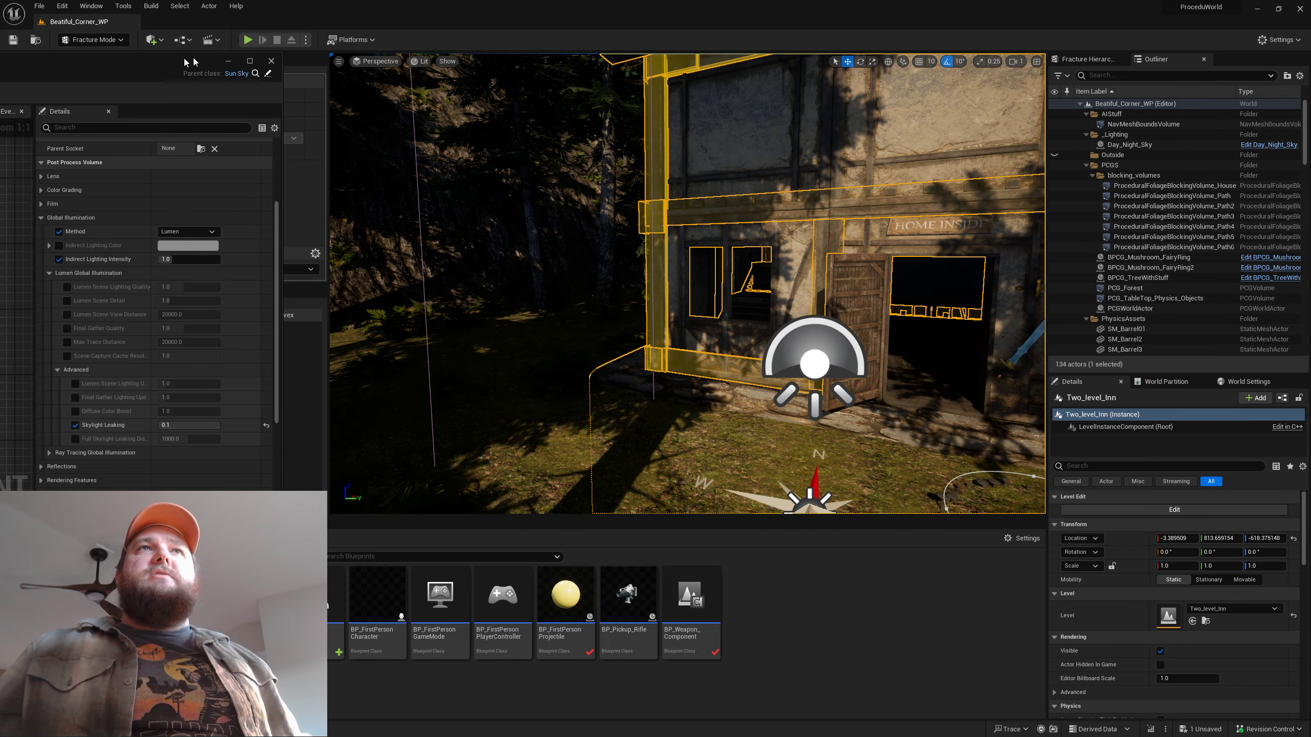
click(123, 42)
click(129, 58)
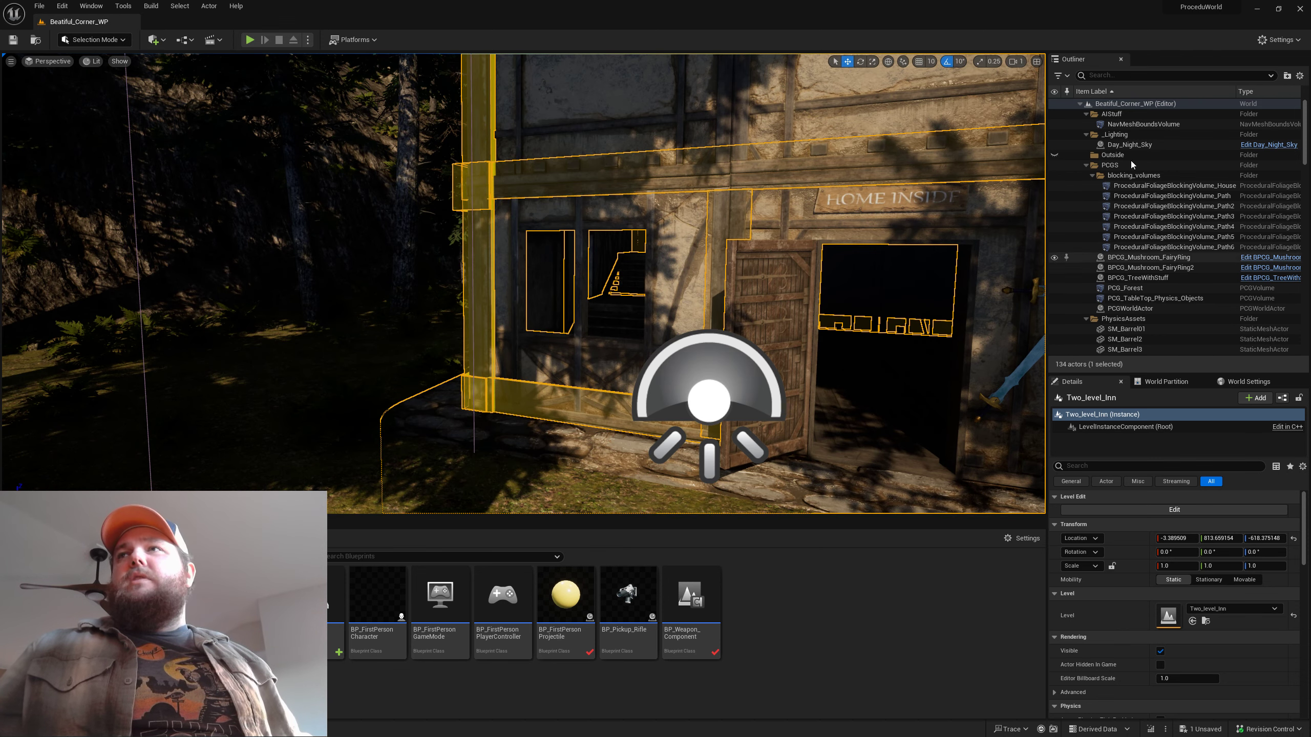
Switch the viewport to the Lumen Overview visualization
click(94, 62)
mouse_move(155, 273)
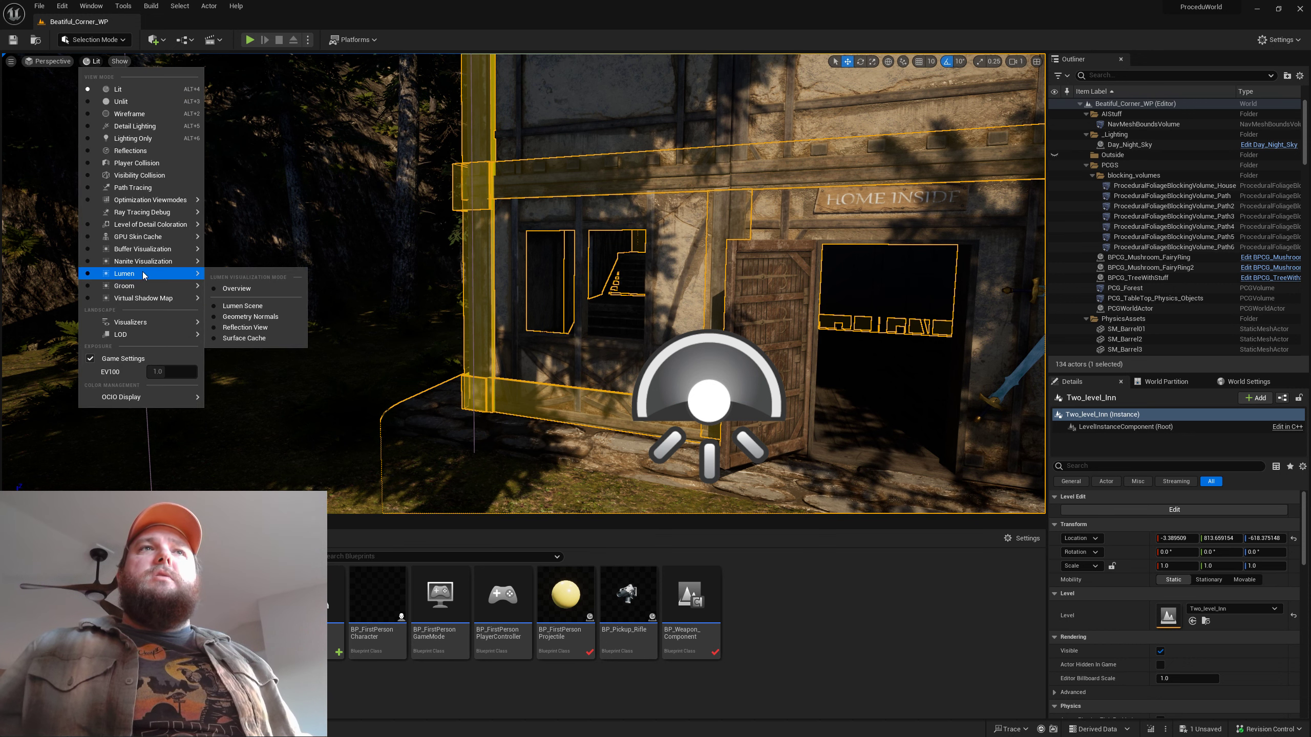
click(264, 289)
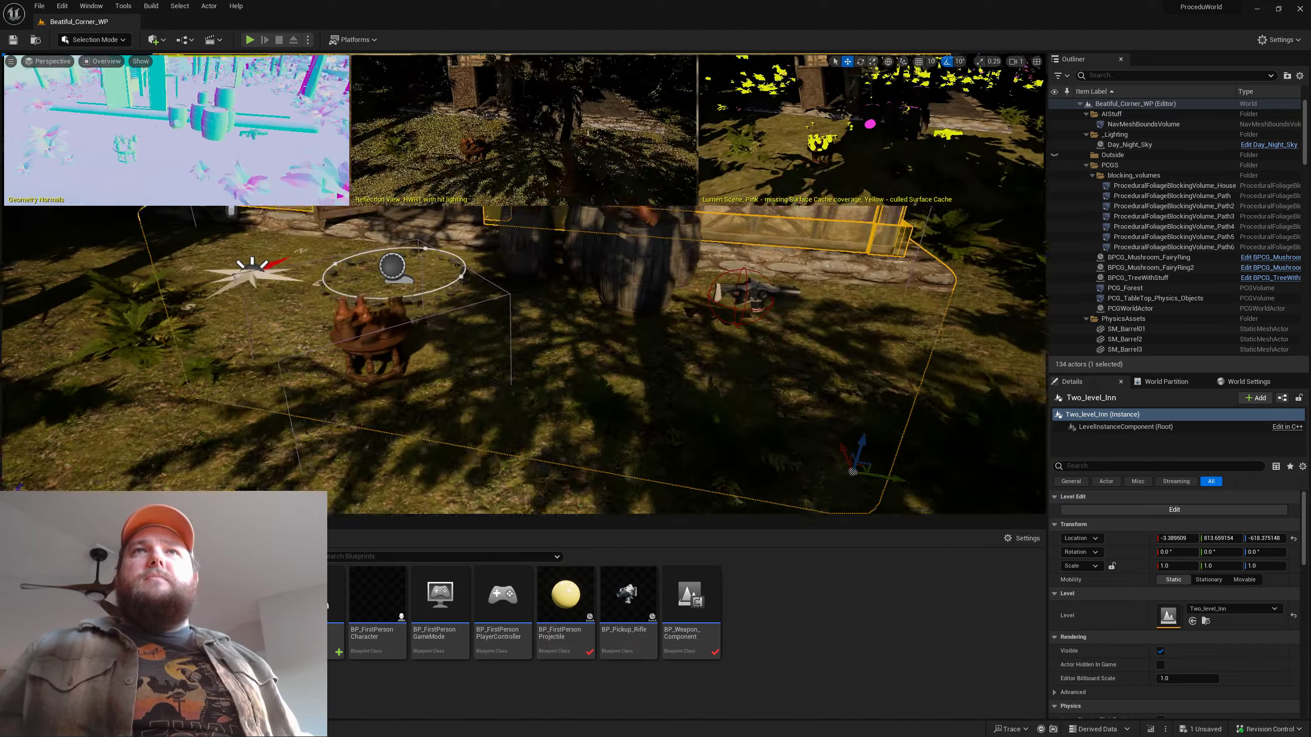
Examine the Lumen surface cache coverage of the inn's exterior from several distances, and return the viewport to Lit
key(w)
right_drag(523, 310, 606, 276)
key(s)
key(w)
key(s)
key(w)
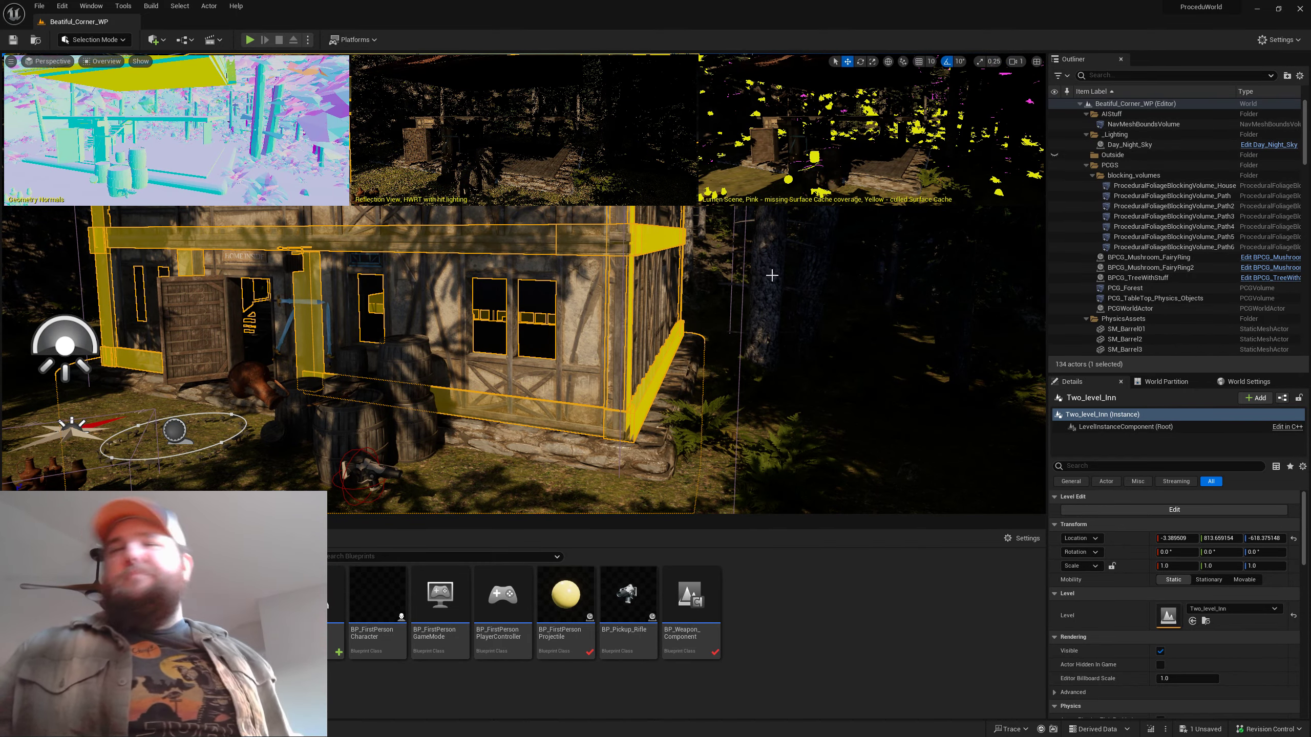
drag(831, 304, 699, 282)
right_drag(547, 319, 515, 310)
right_drag(904, 269, 899, 271)
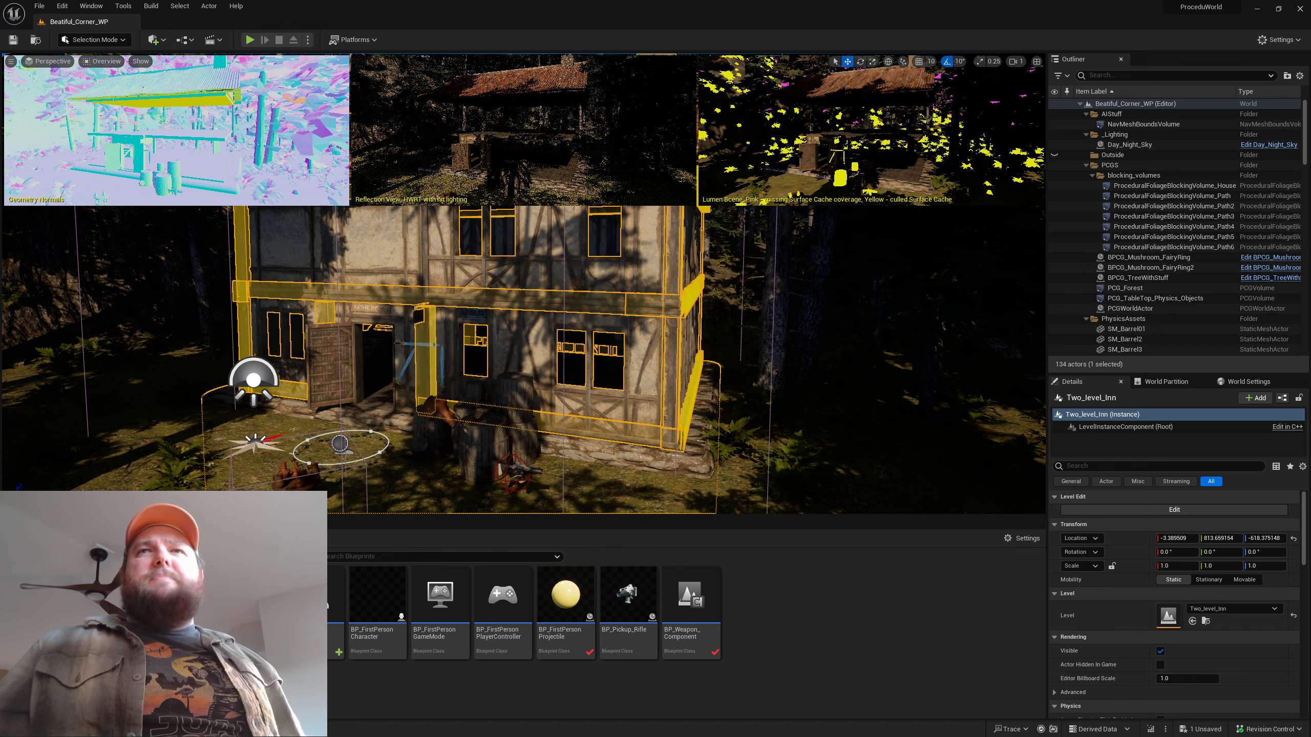
key(w)
right_drag(898, 272, 894, 303)
key(w)
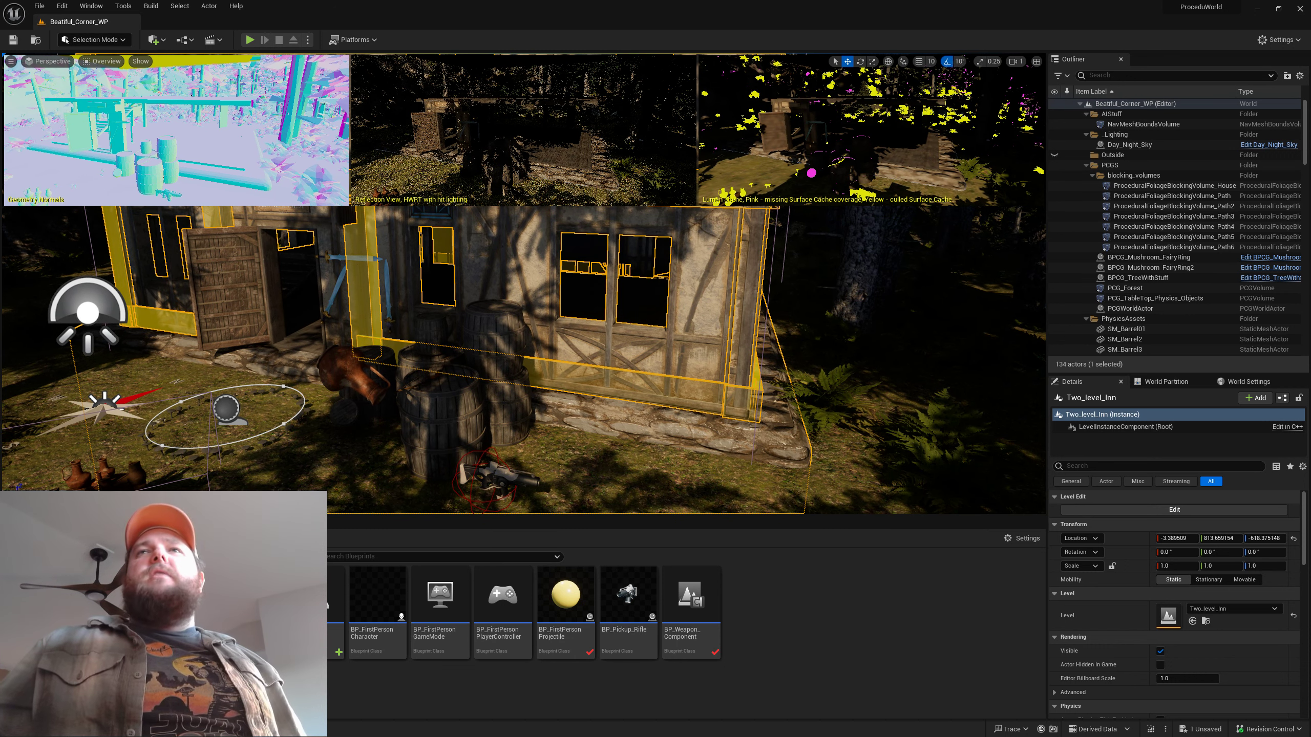
key(w)
right_drag(647, 288, 629, 259)
key(s)
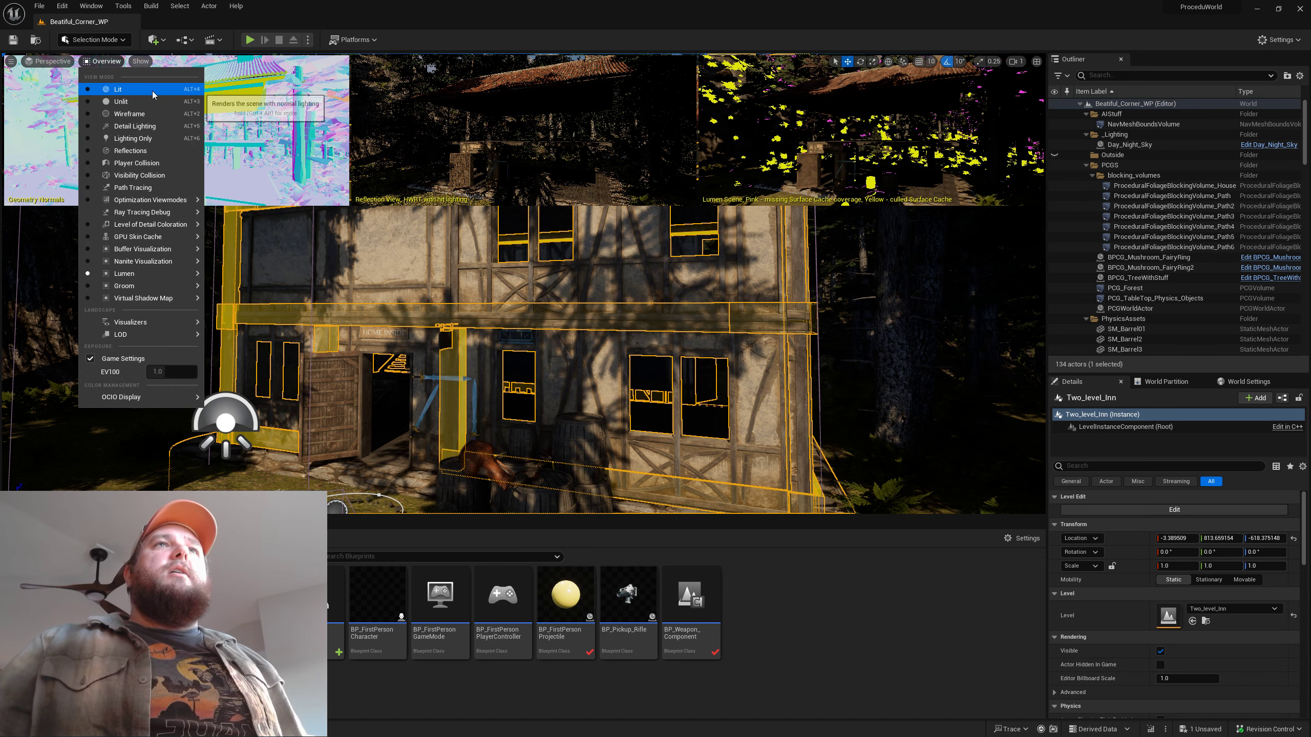
click(153, 89)
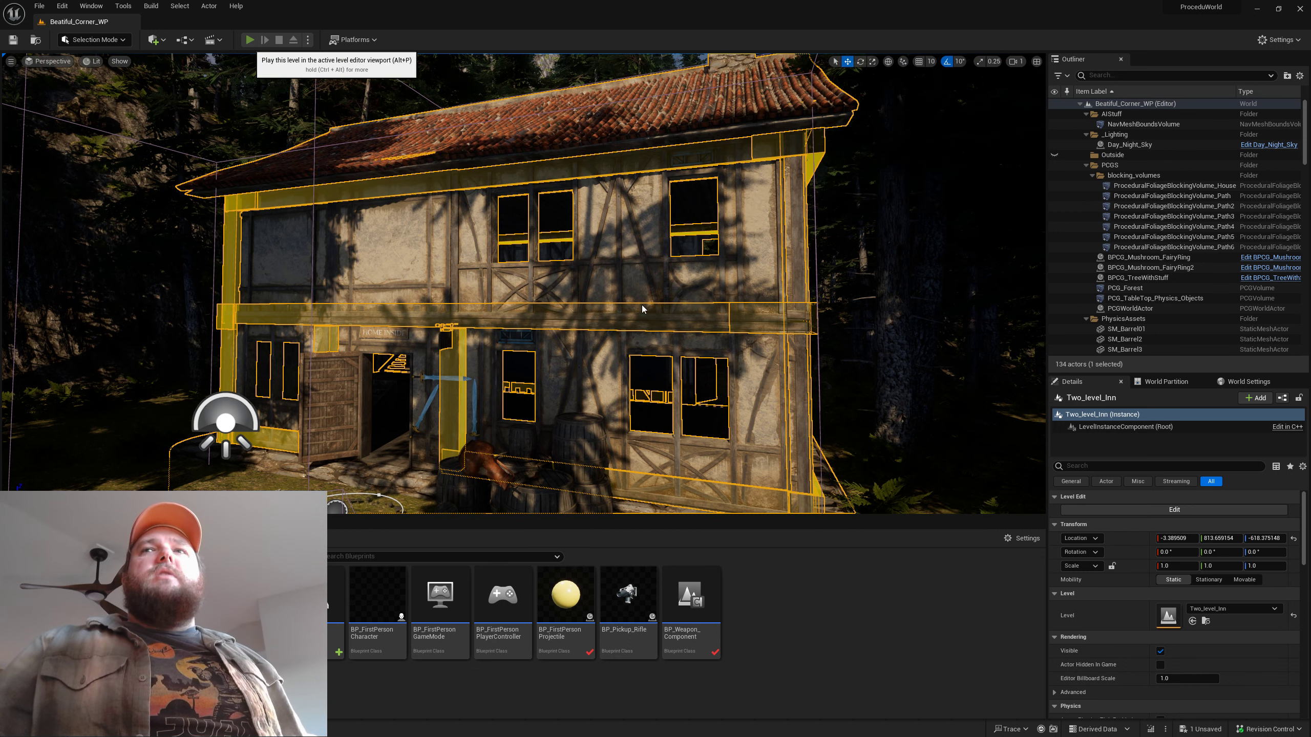
Start a play test in the viewport and walk through the inn's ground floor to check its lighting through the broken front wall
key(alt+p)
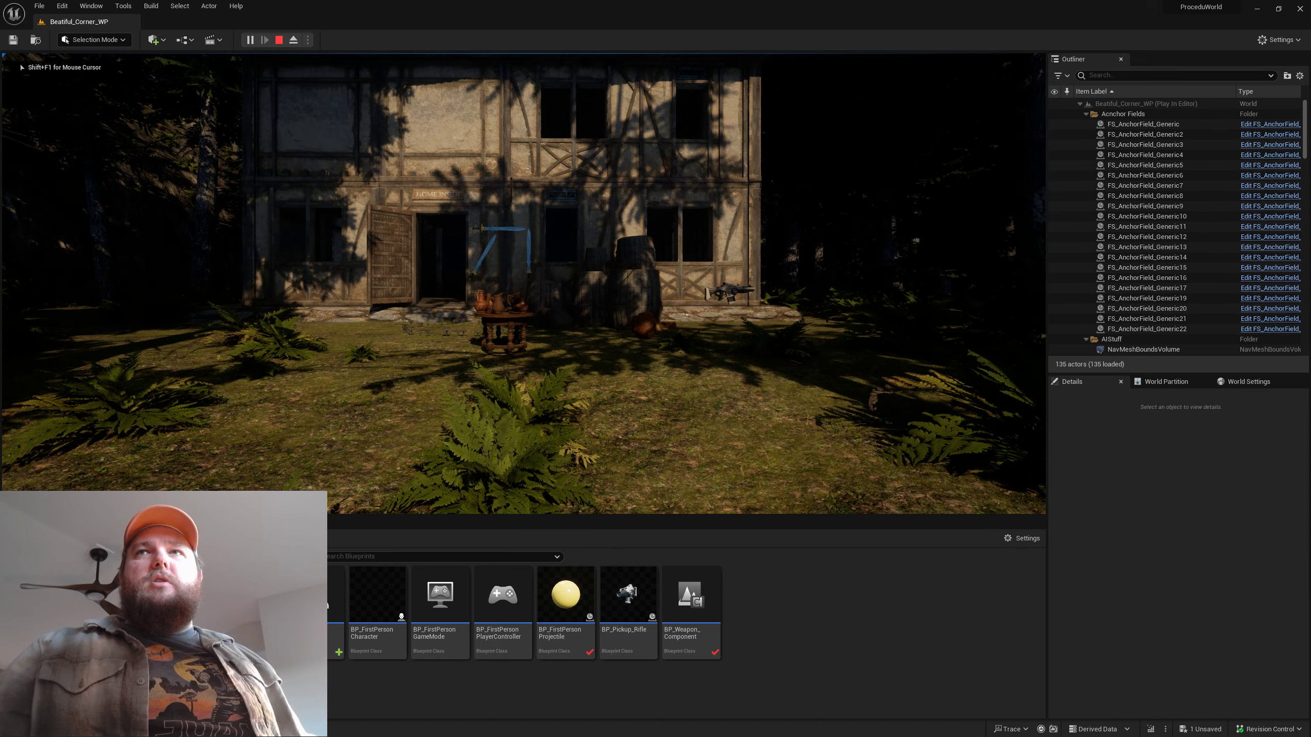
key(w)
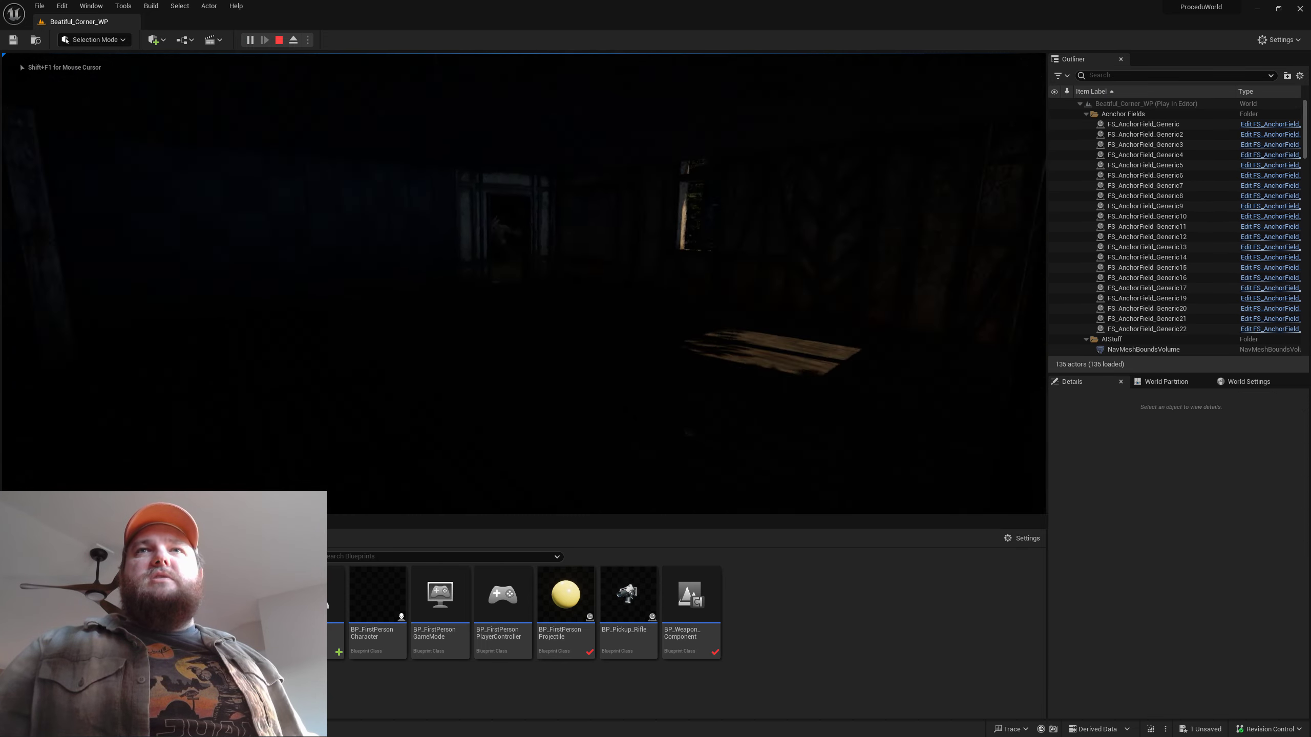
key(s)
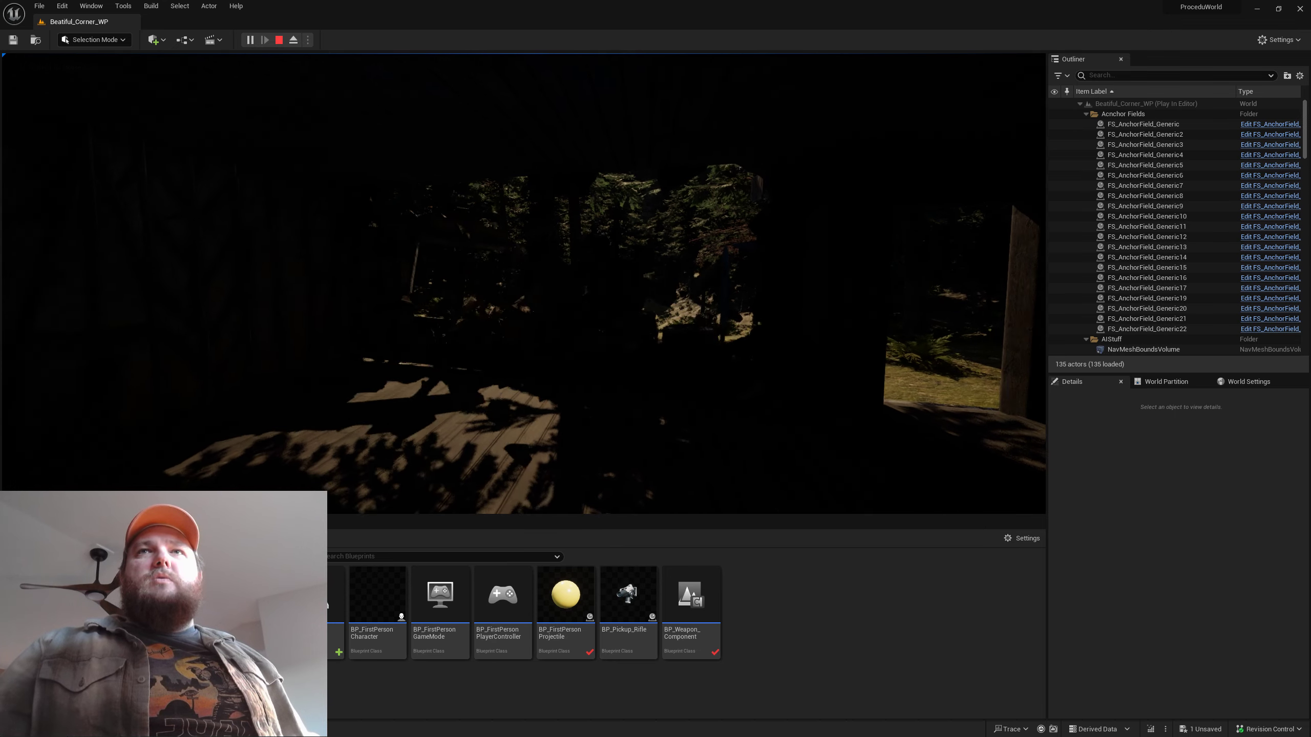
key(w)
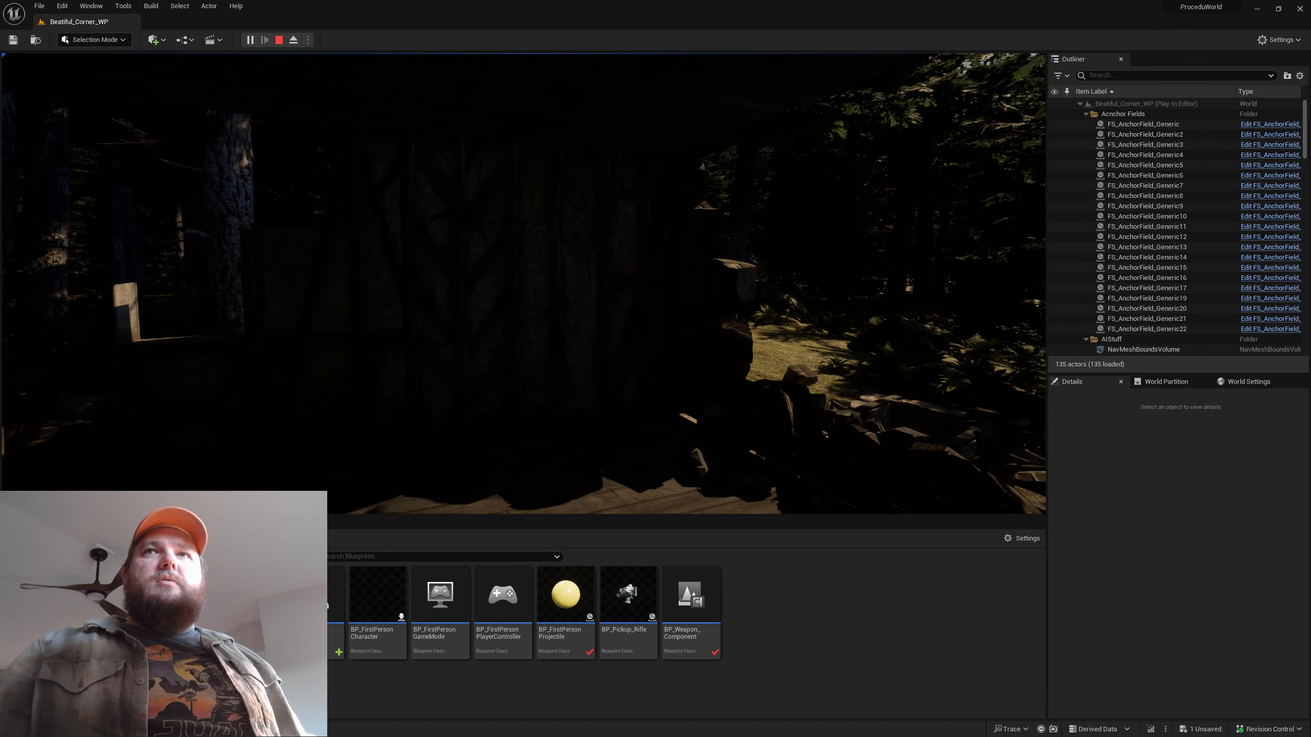
key(w)
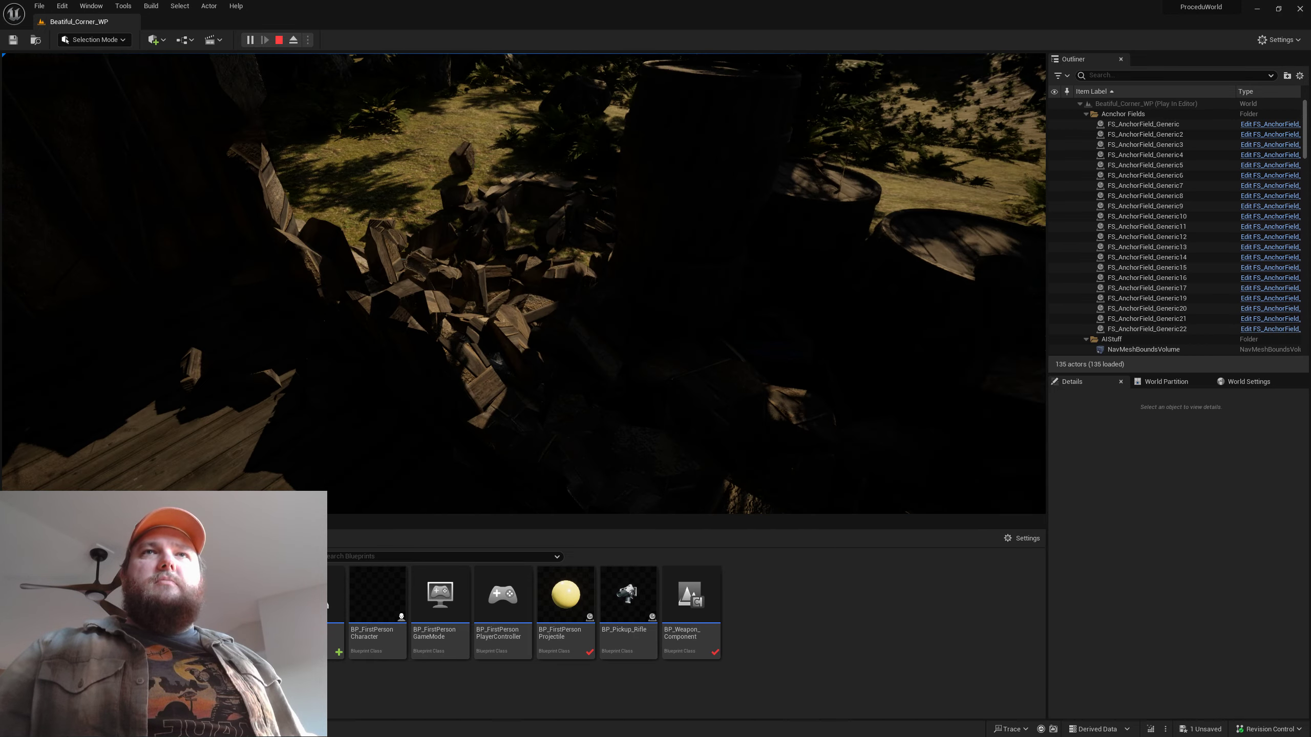
key(w)
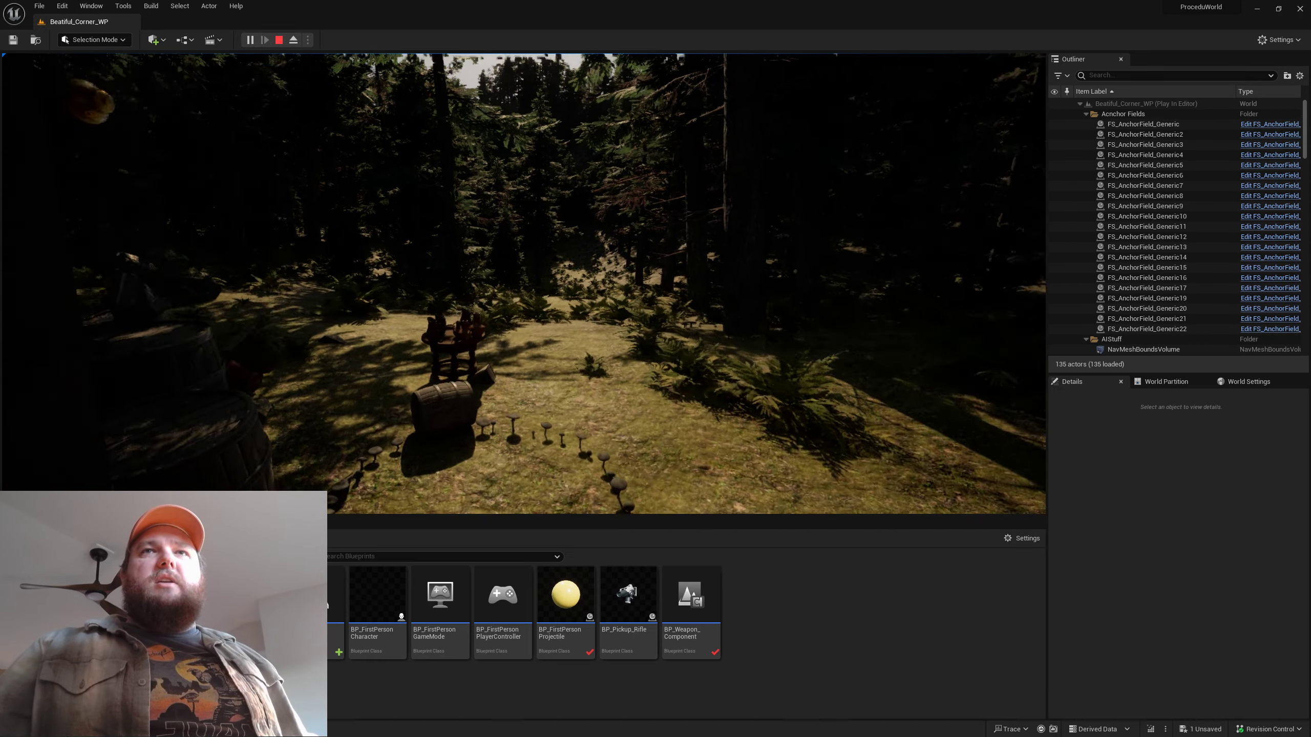
Pick up the rifle outside the inn and go back inside through the broken front wall
key(w)
click(524, 283)
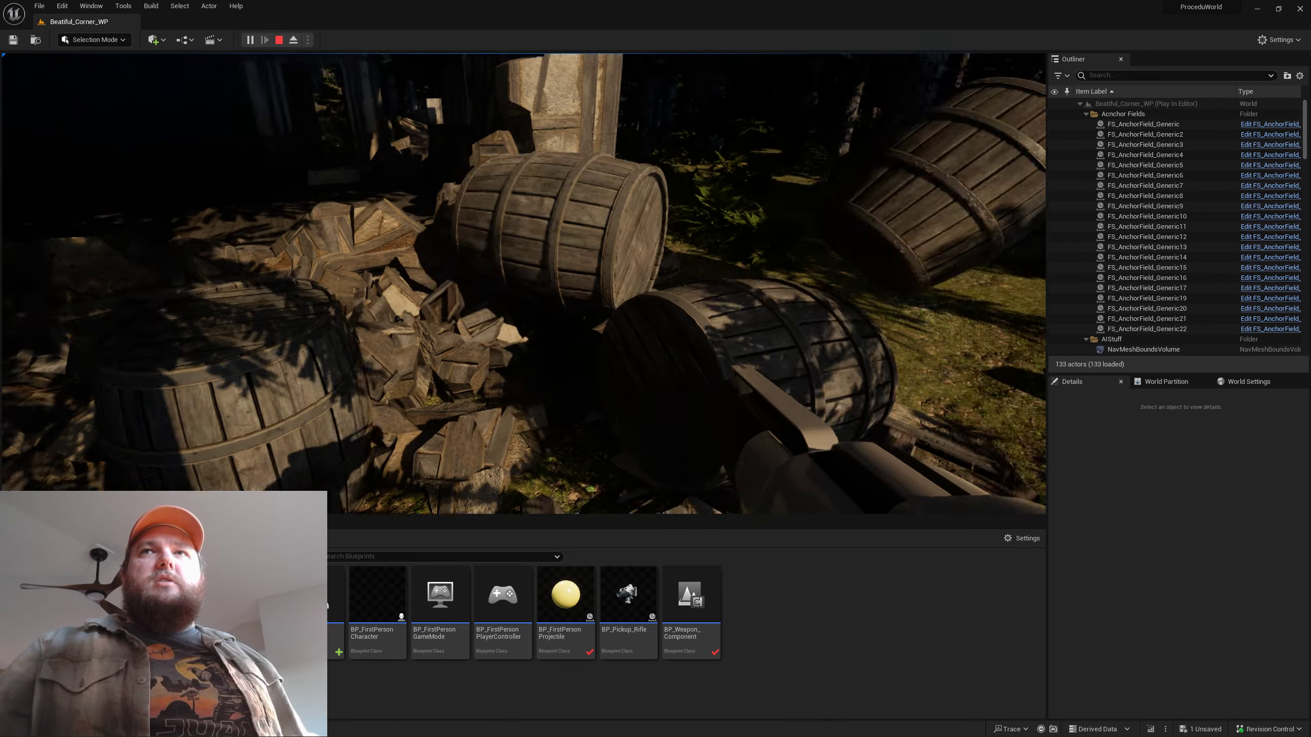
key(s)
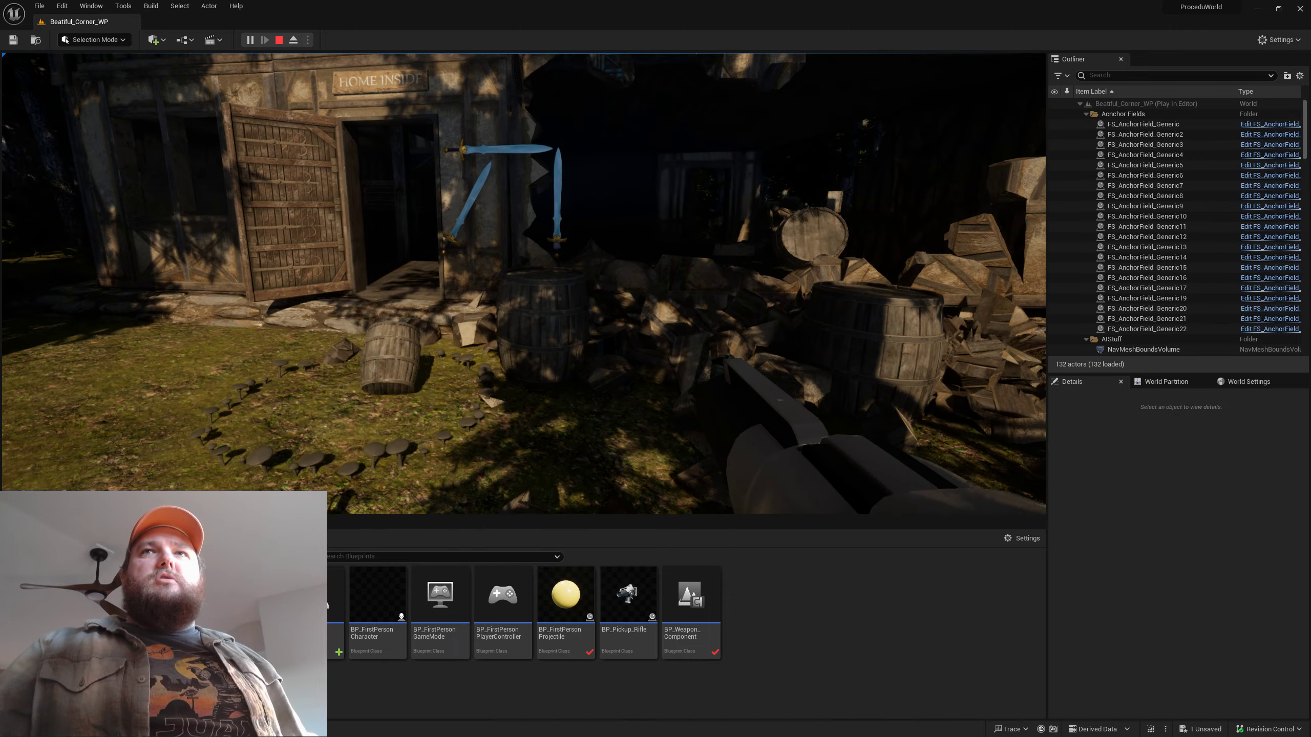
key(w)
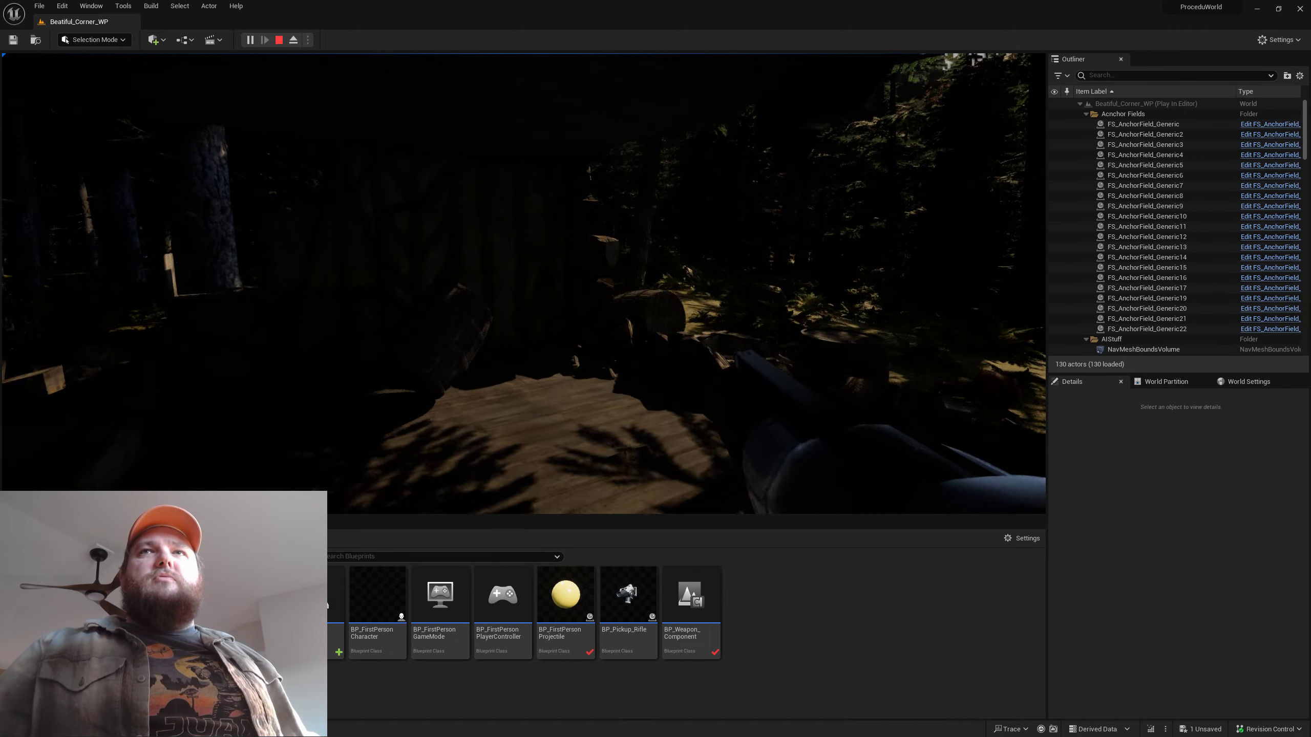
Fire the rifle from inside the inn at the remaining ground-floor walls to break them open
click(524, 284)
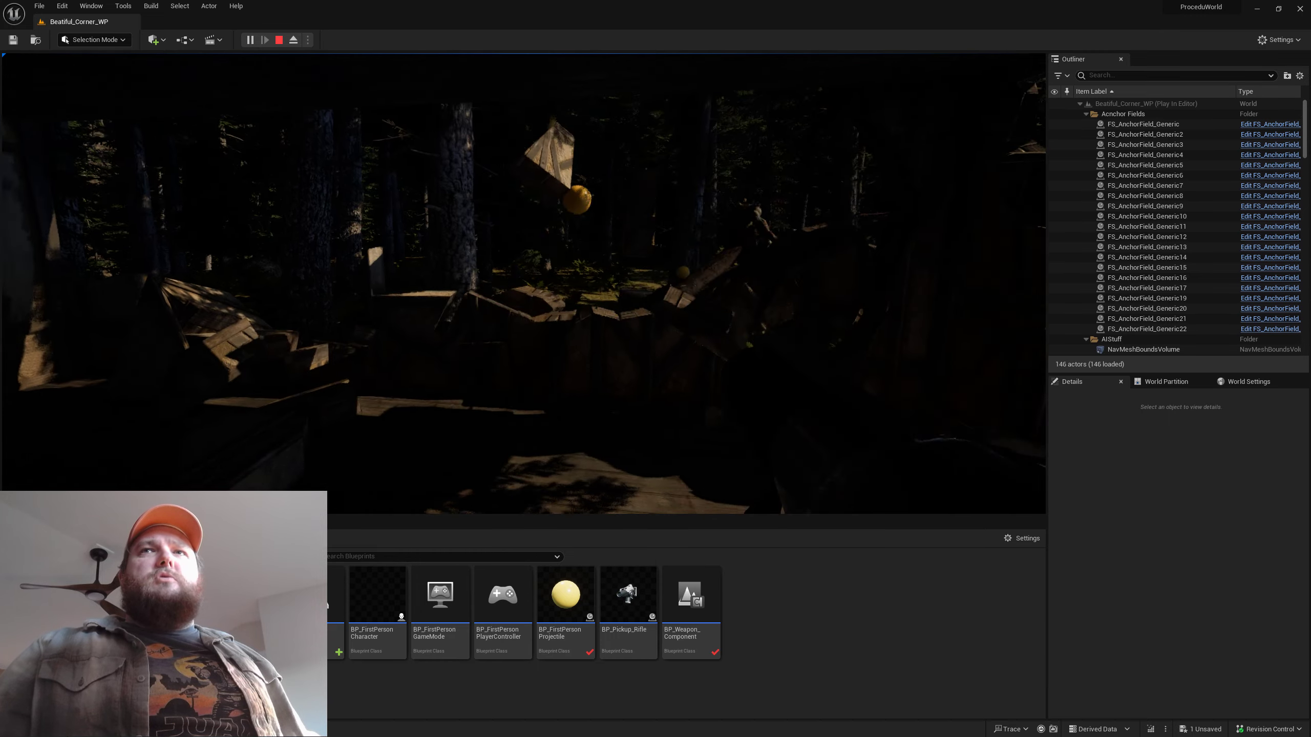
click(524, 284)
click(524, 284)
click(524, 284)
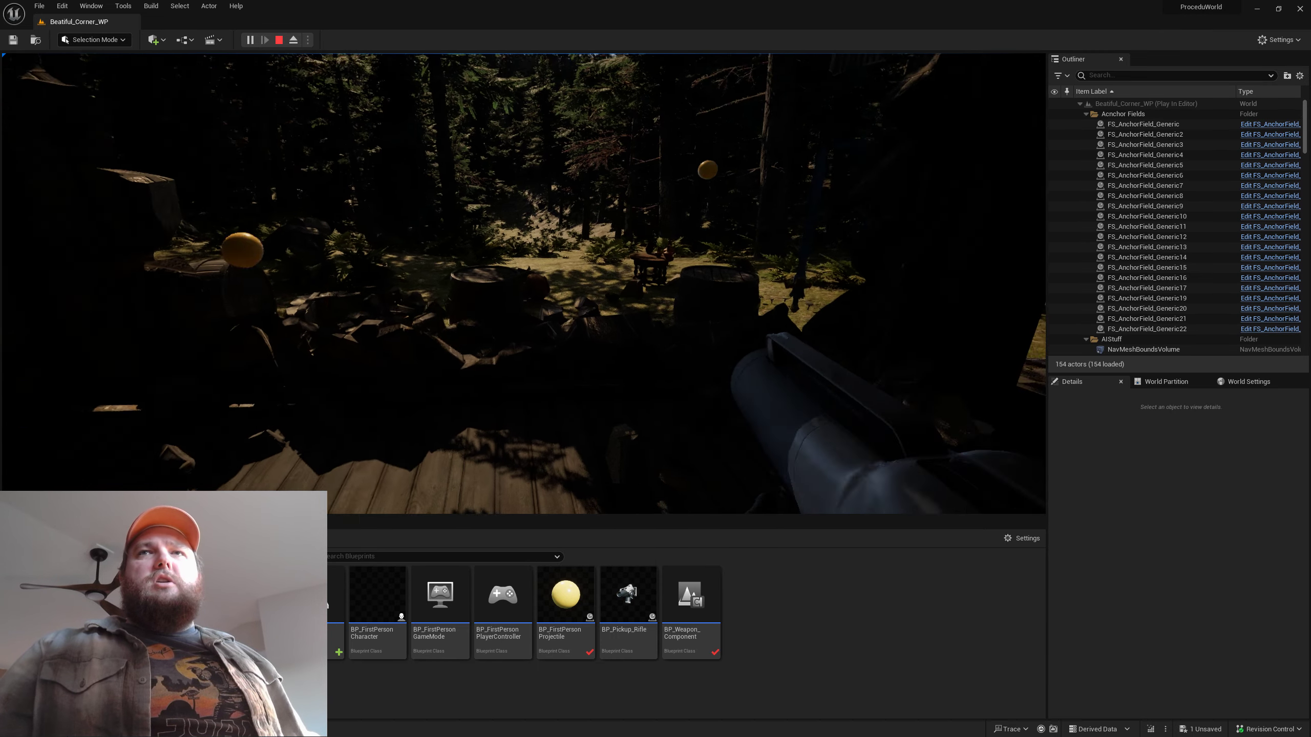
click(524, 284)
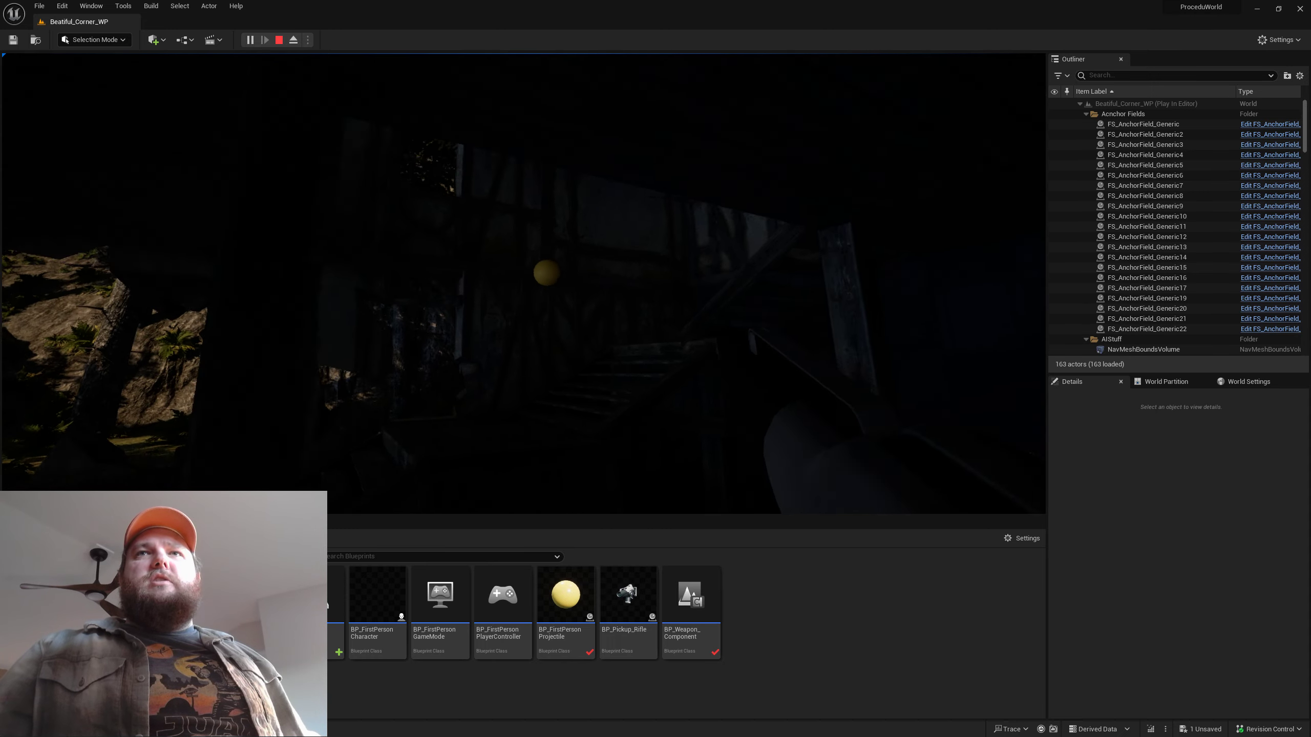
Shoot out the walls around the inn's staircase and upper level from inside
click(524, 283)
click(523, 283)
click(524, 284)
click(524, 284)
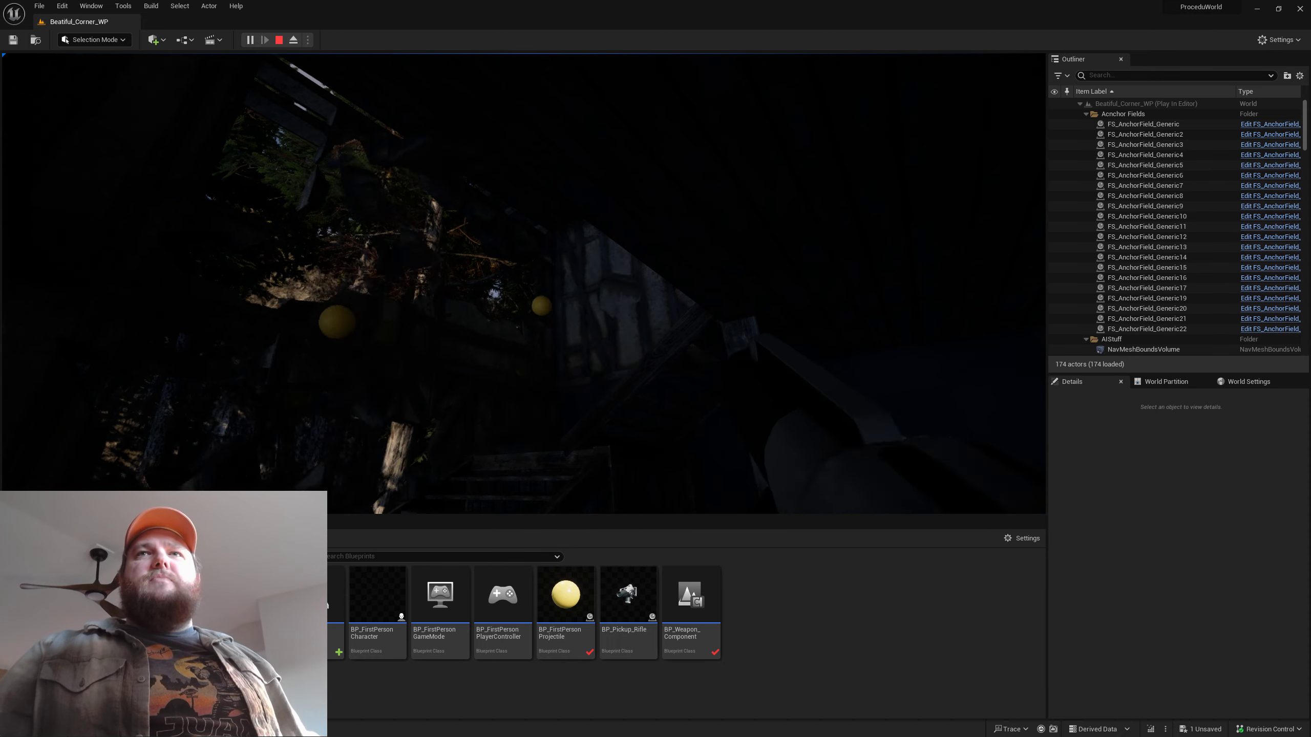
click(524, 283)
click(524, 283)
click(524, 284)
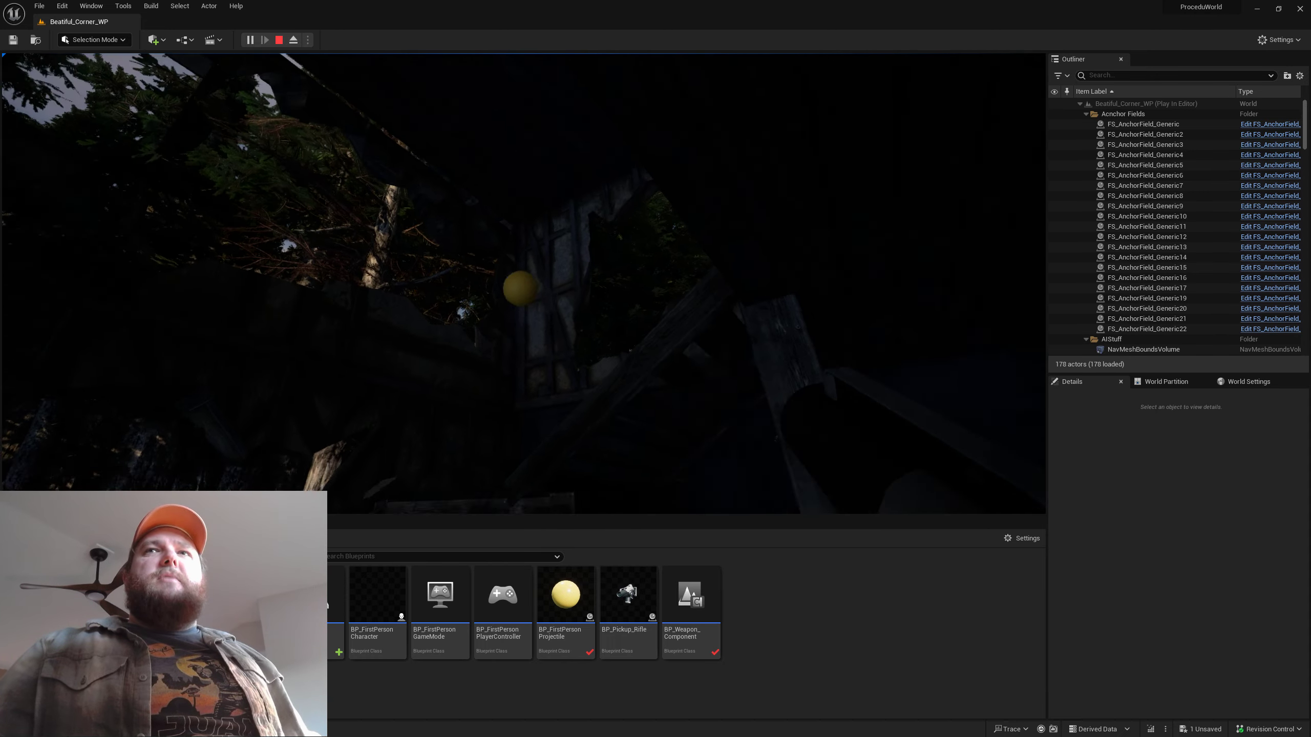
click(524, 283)
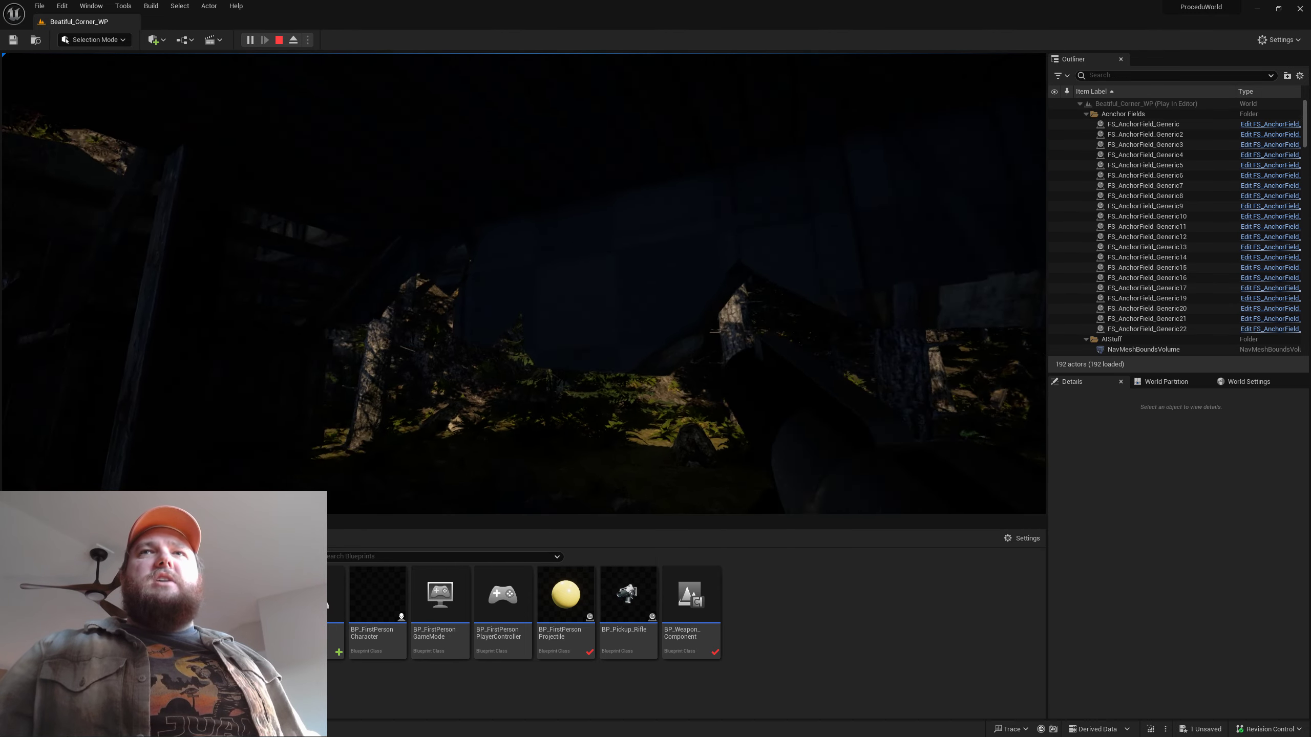
Walk around the damaged interior and examine how light enters through the broken walls
key(w)
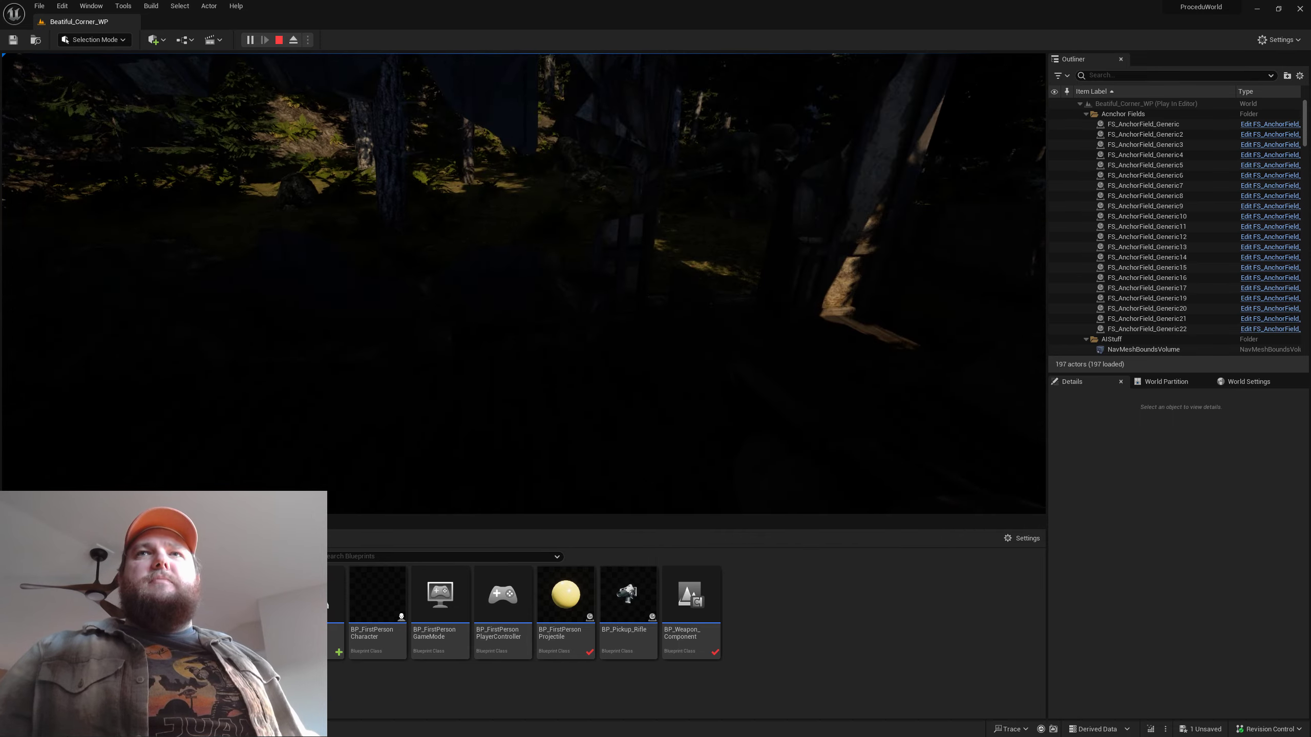
key(w)
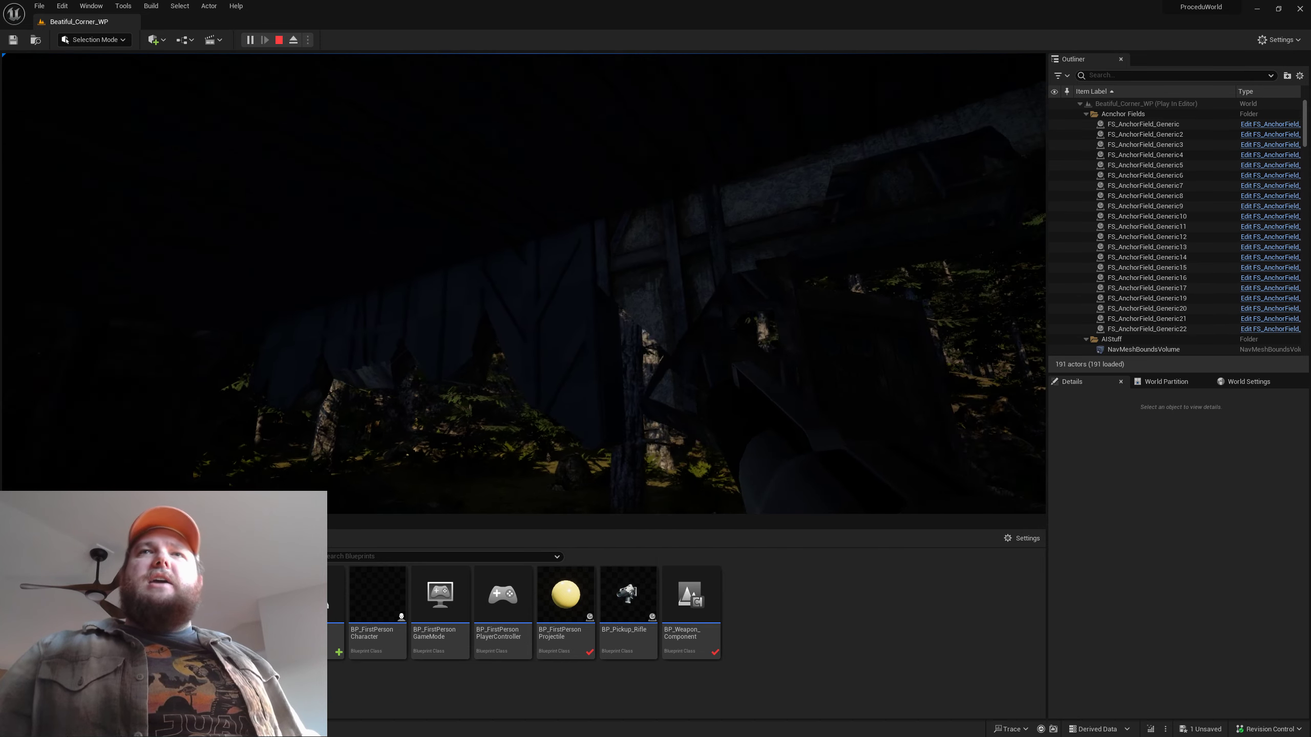
key(w)
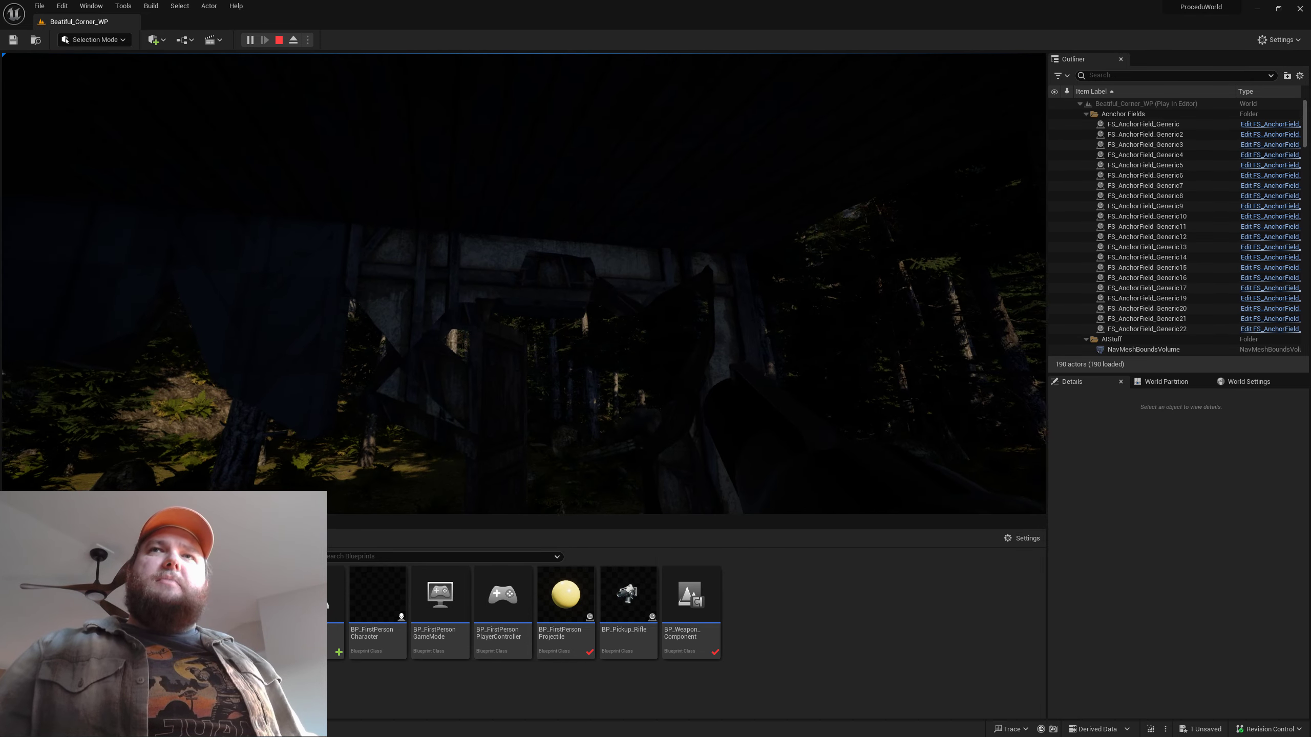
key(s)
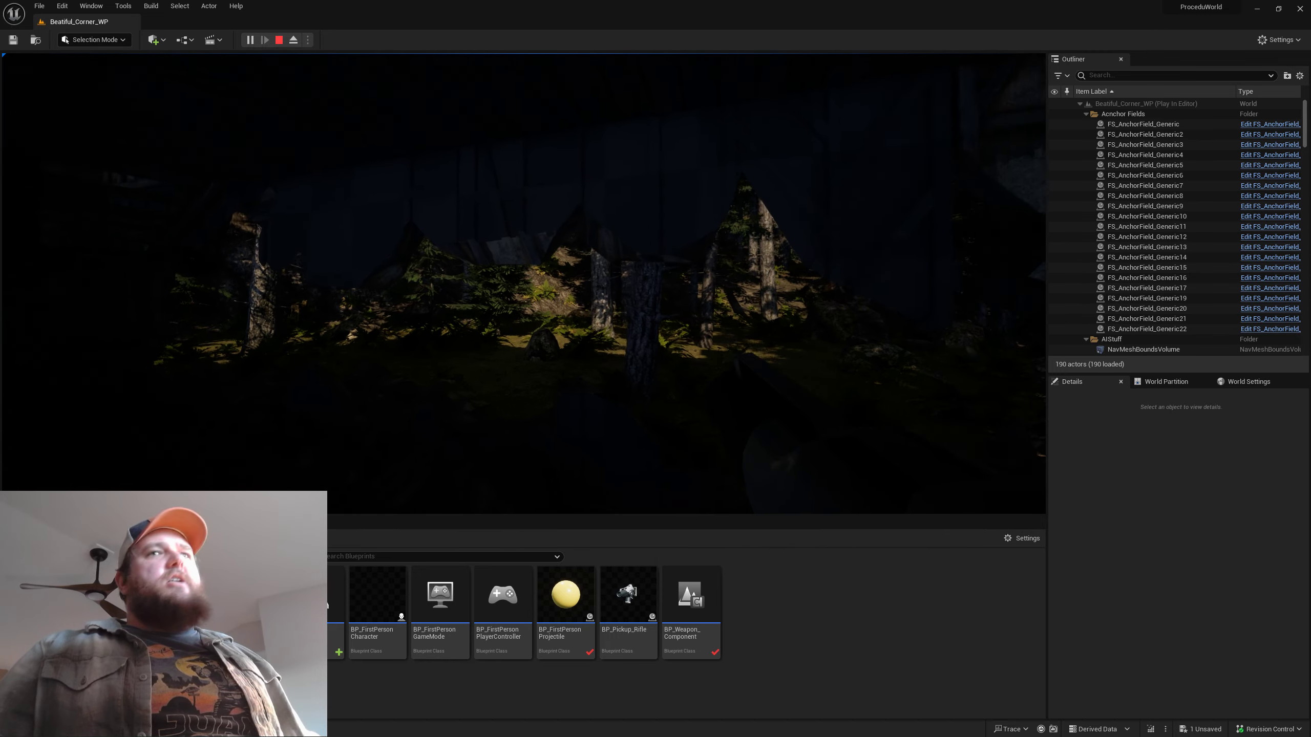
key(w)
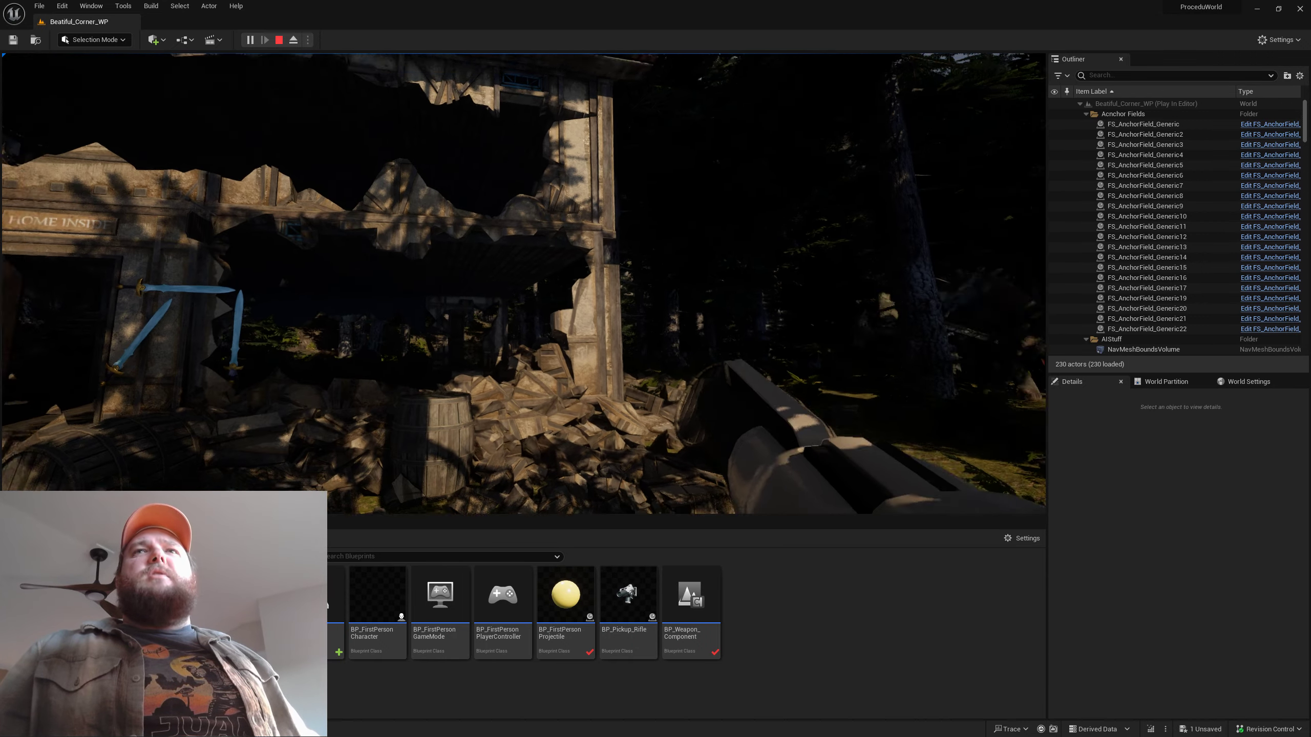
Walk past the barrel along the inn's ruined front to the rubble at the outer corner
key(w)
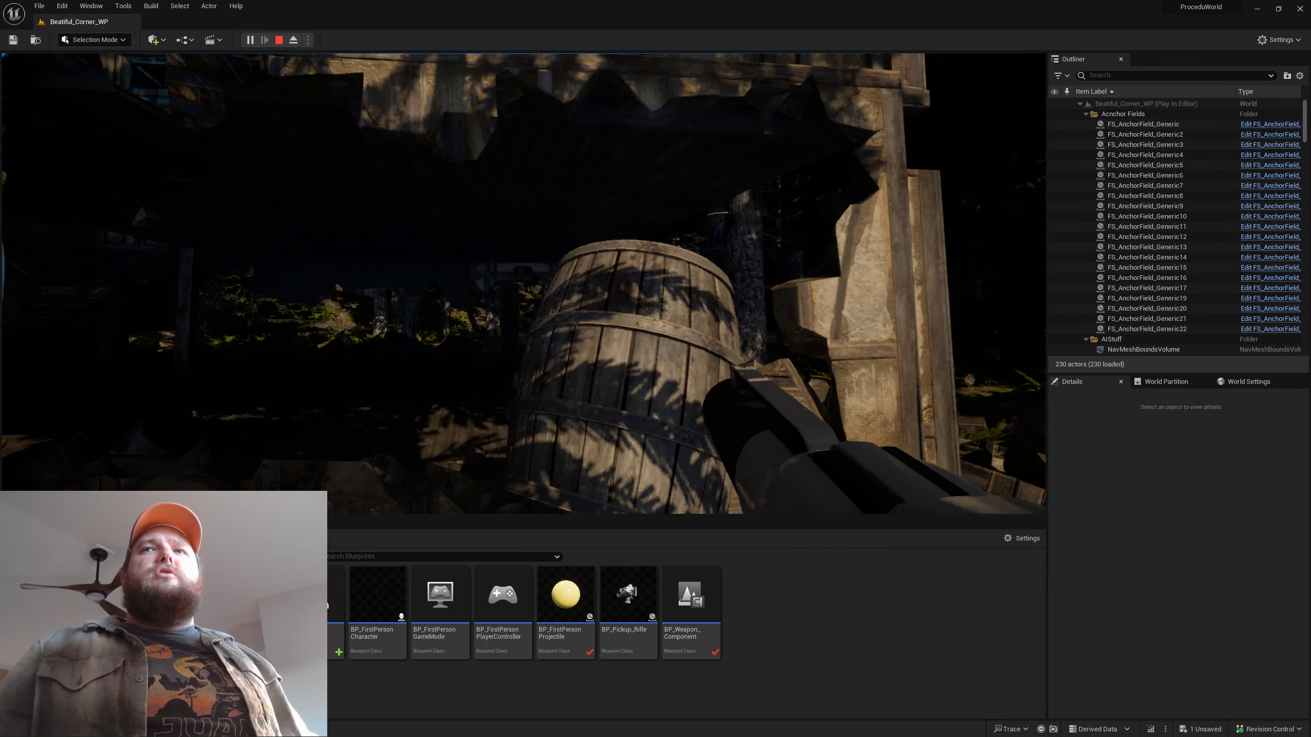
key(d)
key(w)
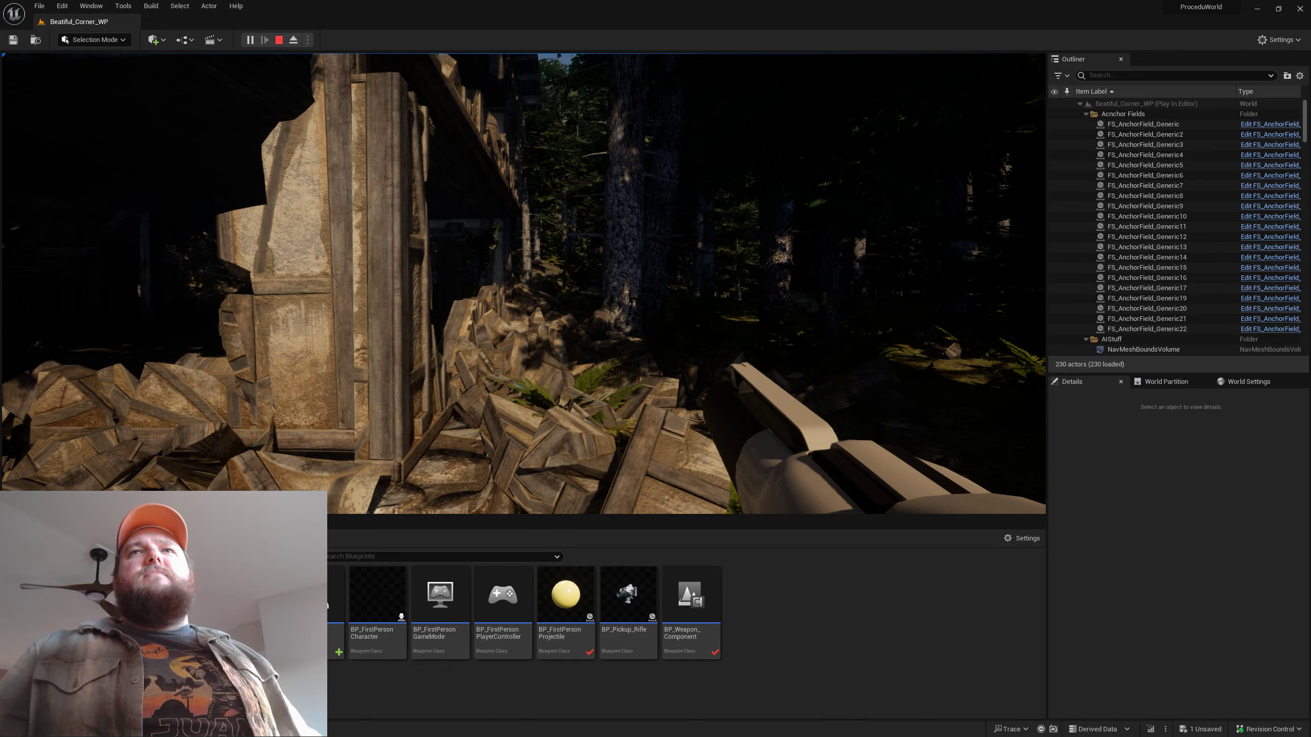
Shoot at the creature in the forest beside the inn while moving back and forth, and retreat toward the ruined corner
click(524, 284)
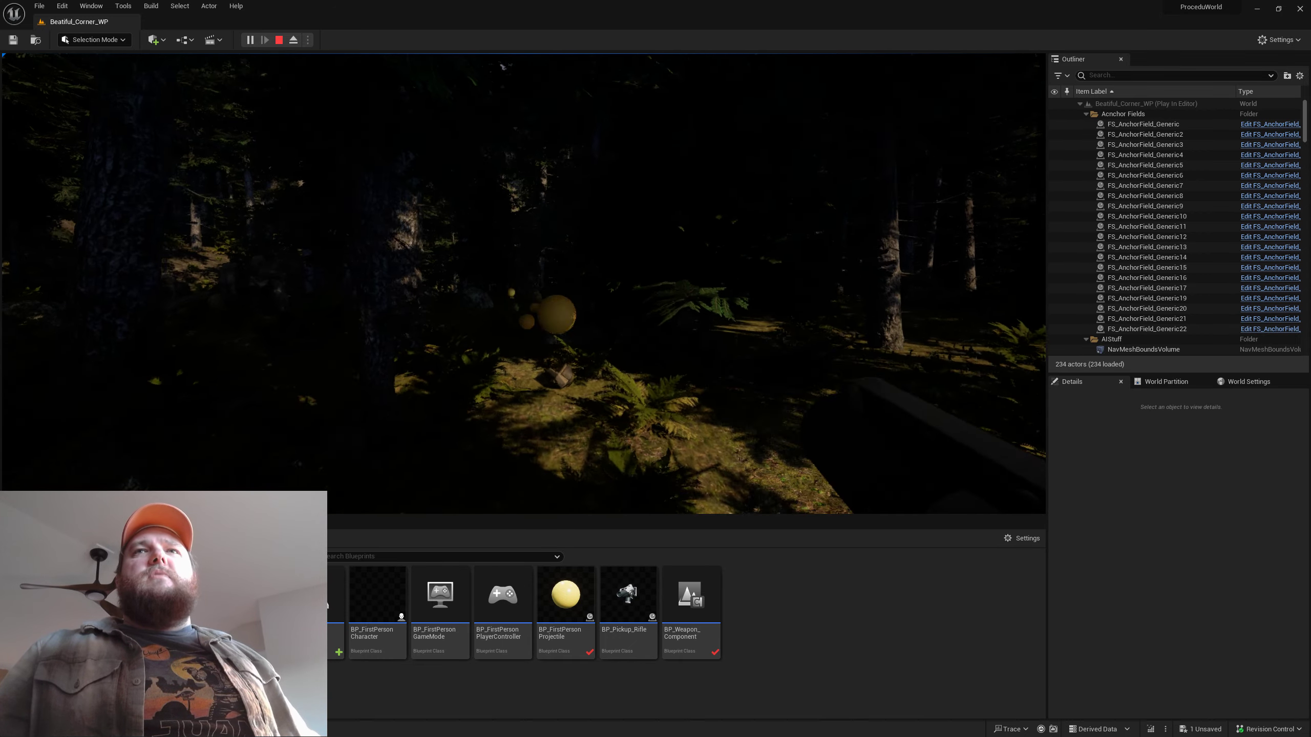
key(s)
click(523, 284)
click(523, 283)
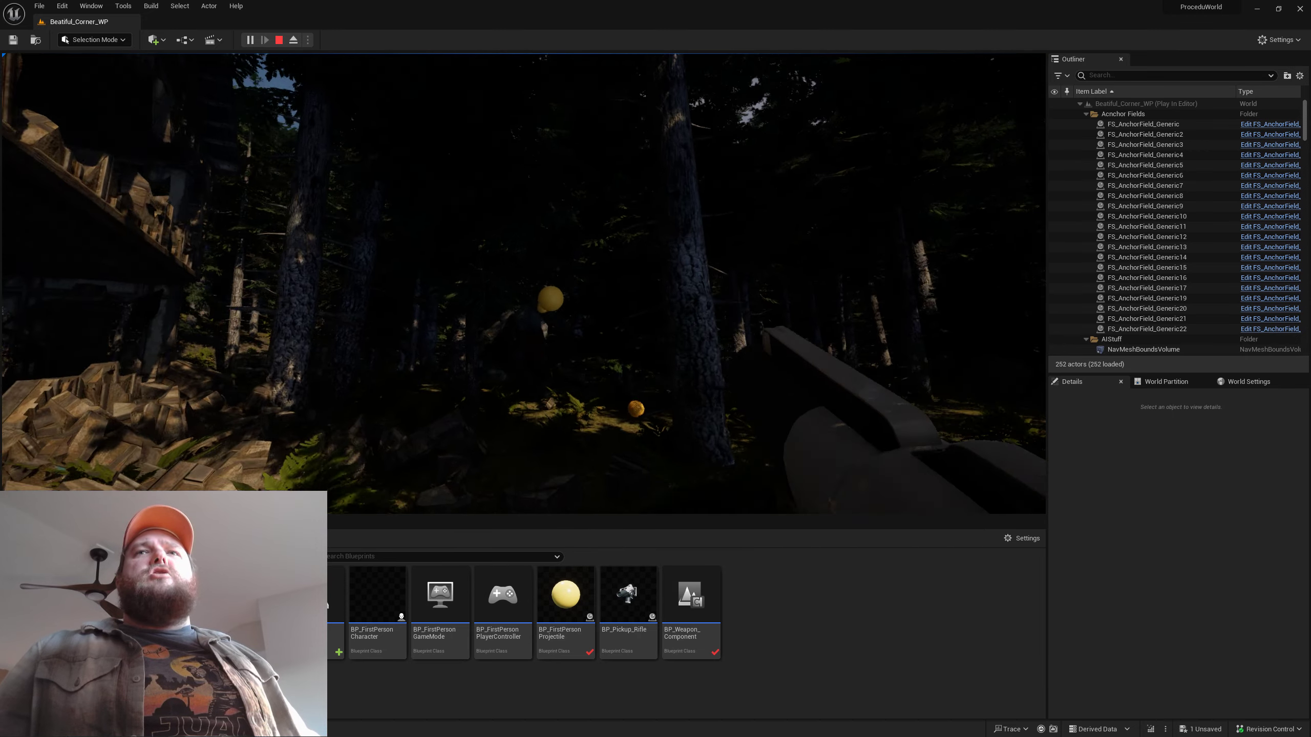
key(w)
click(524, 284)
click(524, 284)
click(524, 284)
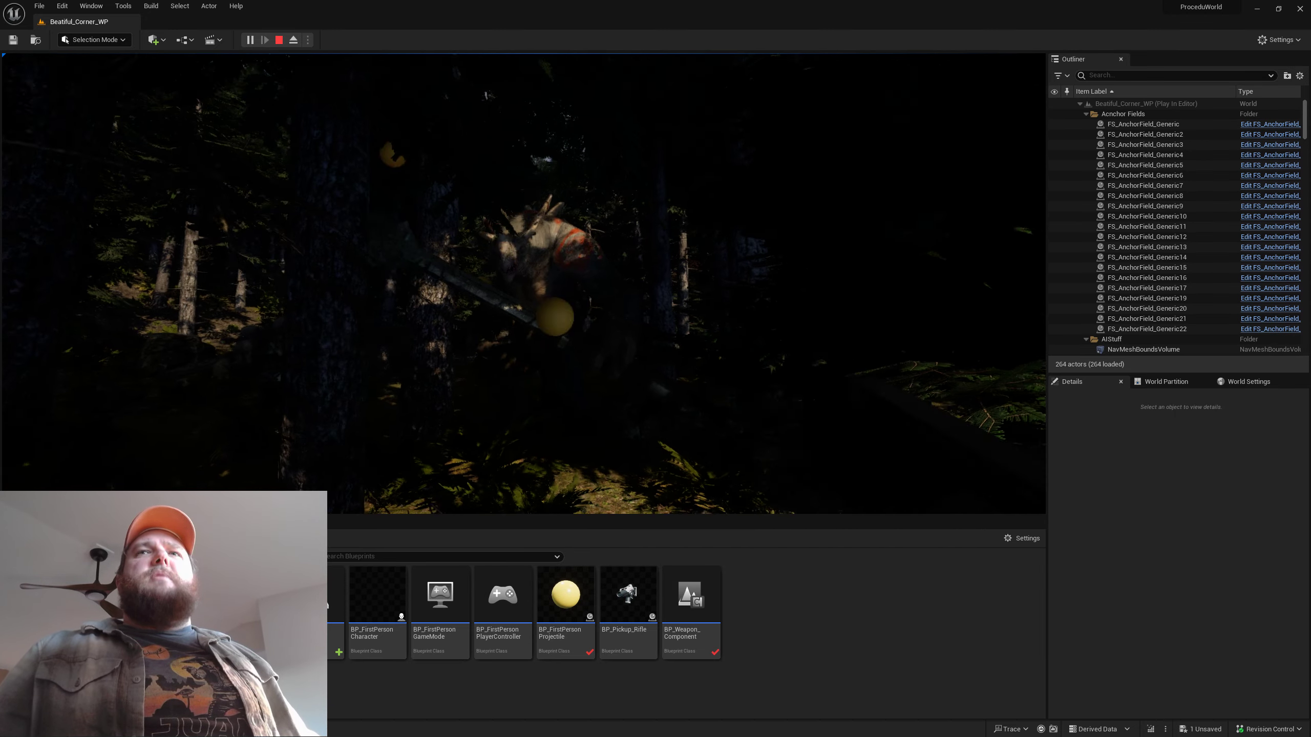
click(524, 283)
click(524, 284)
key(s)
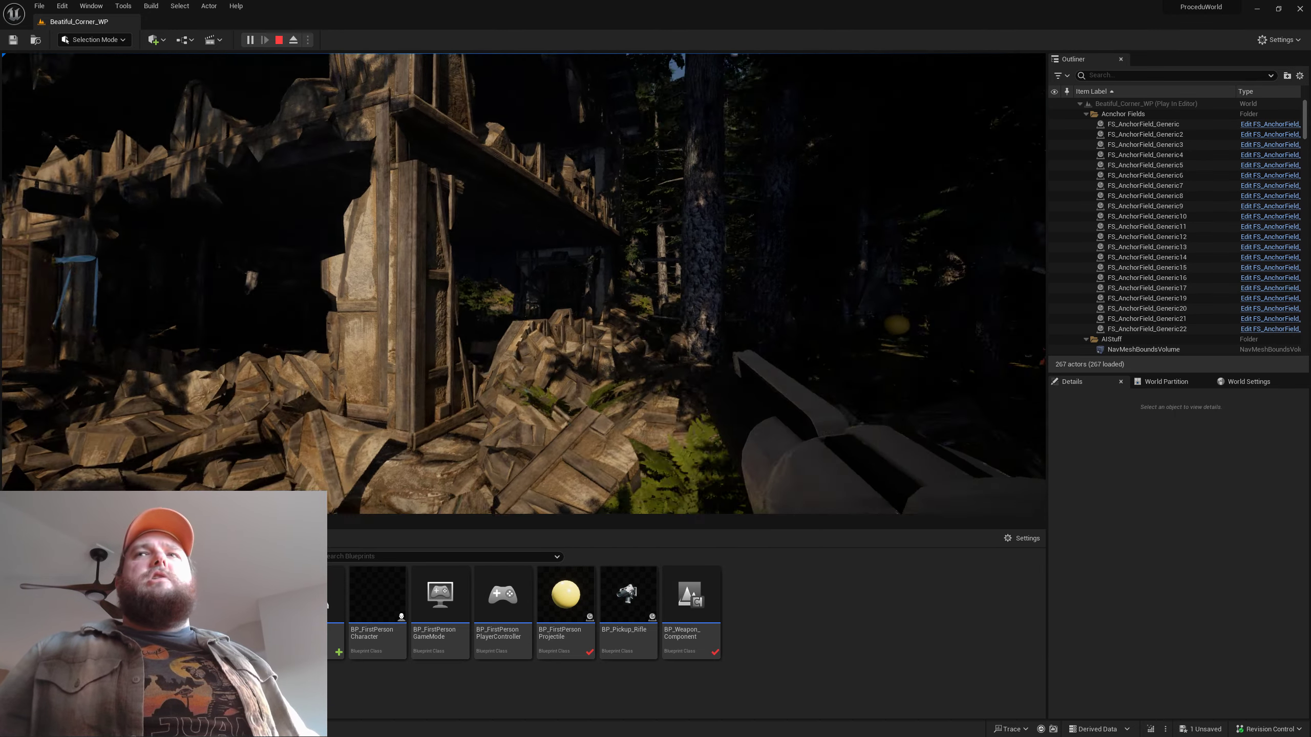
Advance on the inn's front and fire projectiles at the remaining wall sections between the two floors
key(w)
click(524, 284)
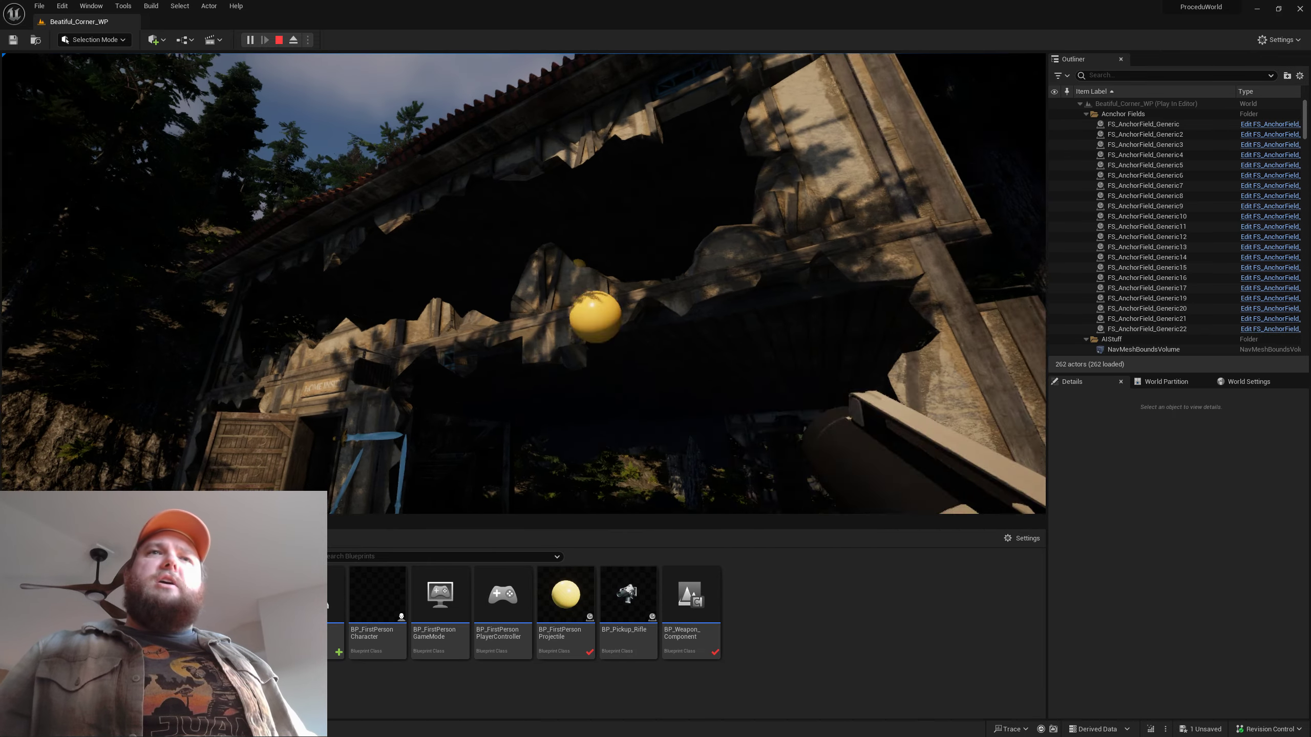
click(524, 284)
key(w)
click(524, 284)
click(524, 283)
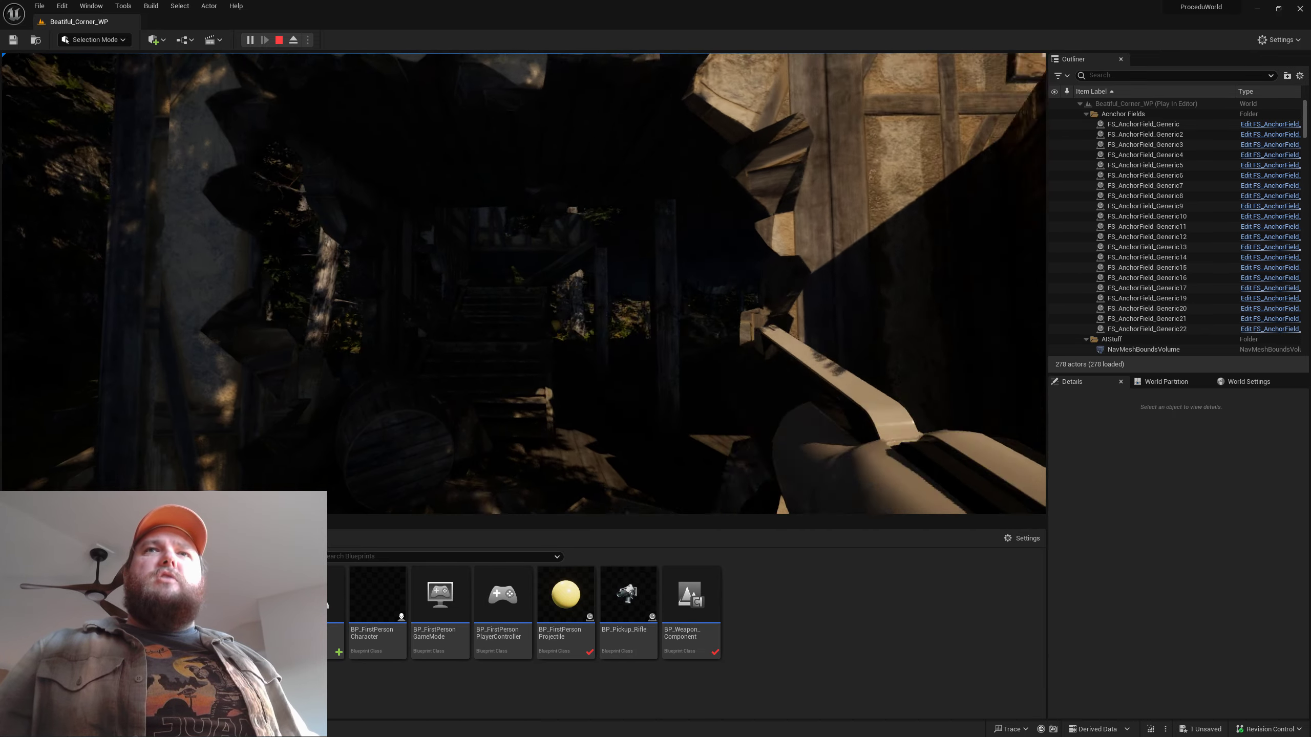
click(524, 283)
Move around the outside of the inn and shoot at its still-standing shaded walls
key(w)
click(524, 284)
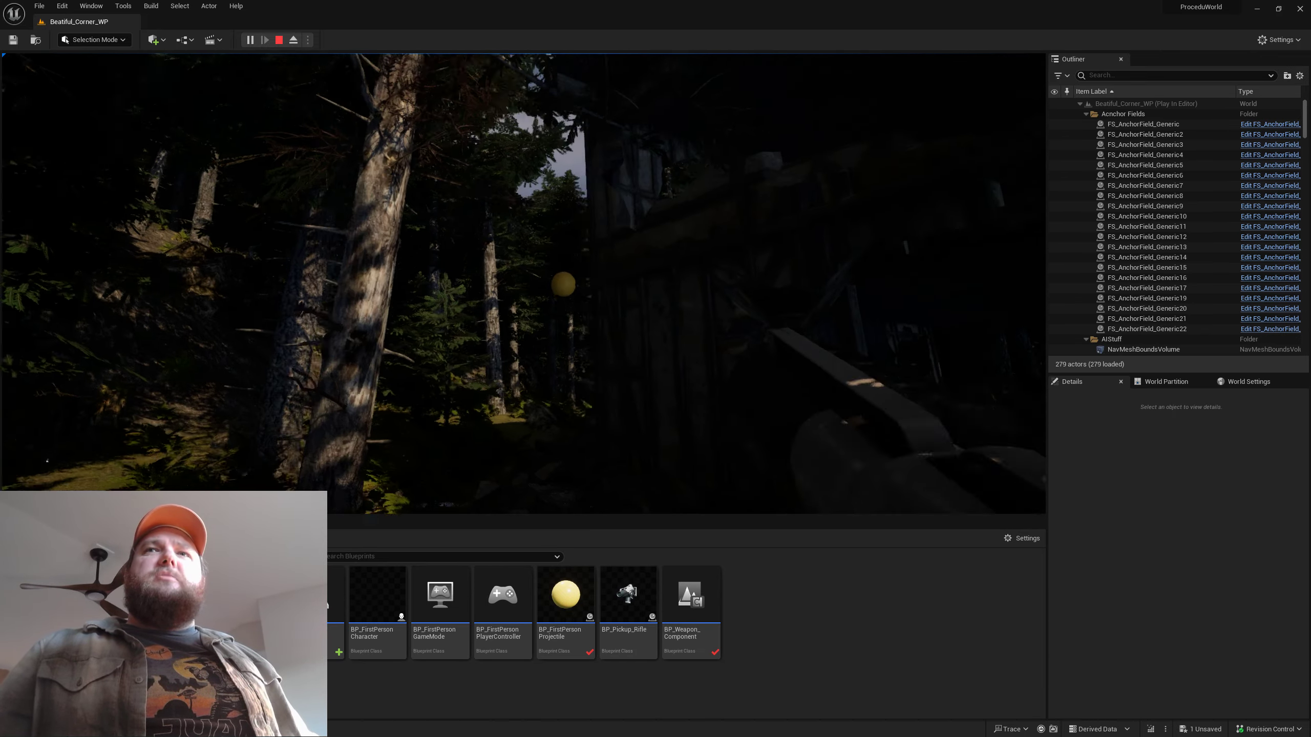
click(524, 284)
click(524, 284)
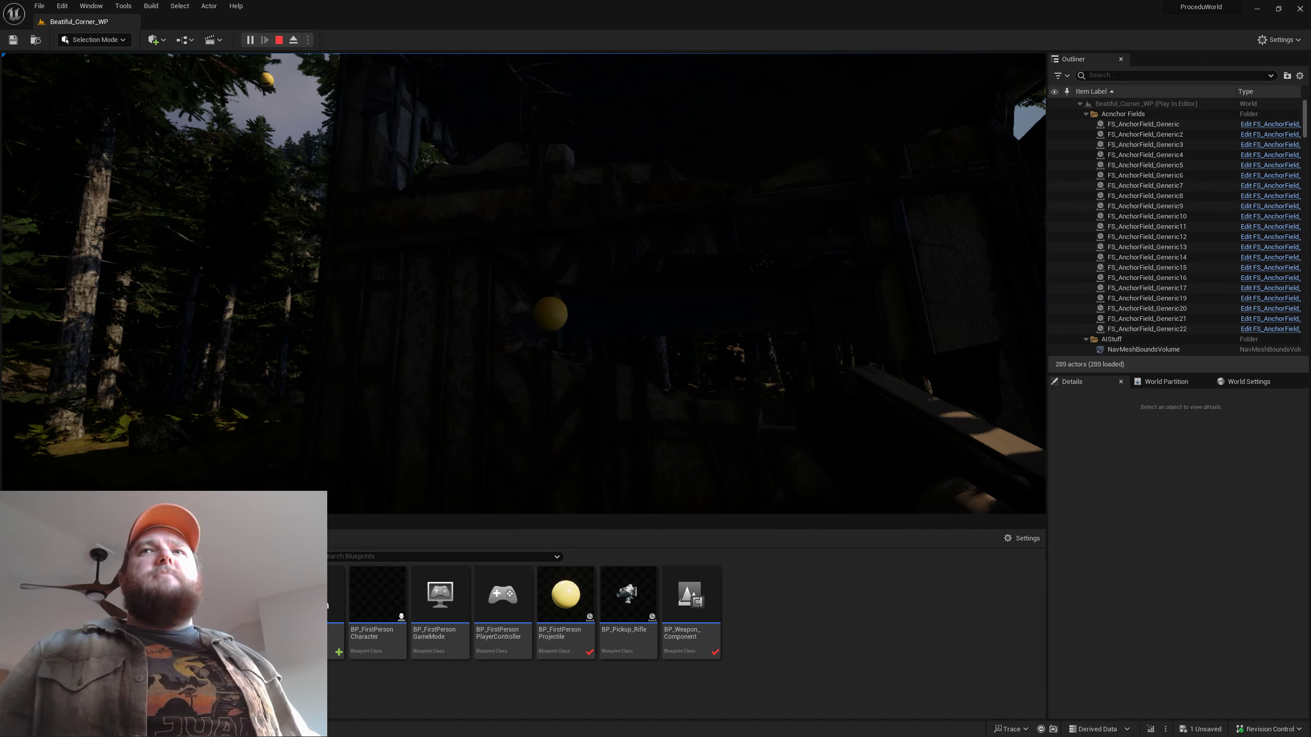
key(w)
click(524, 284)
click(524, 284)
click(524, 284)
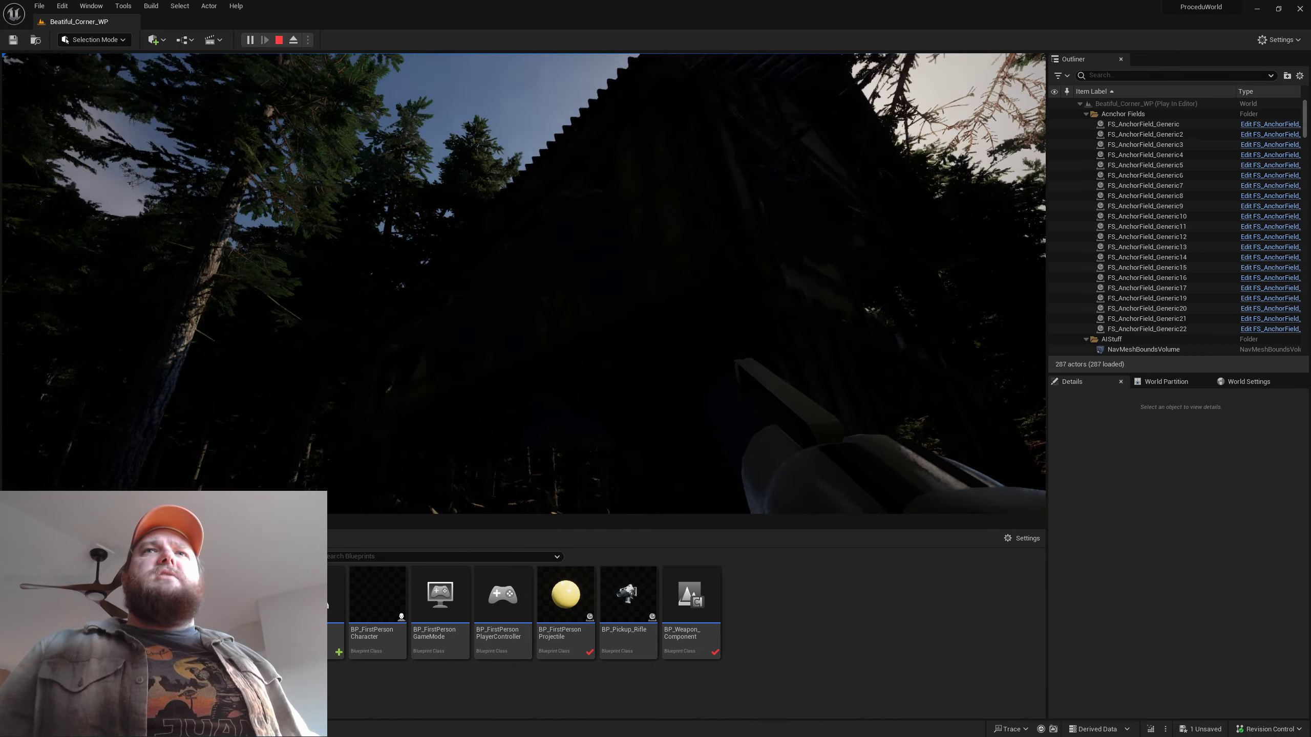
key(w)
click(524, 283)
click(524, 284)
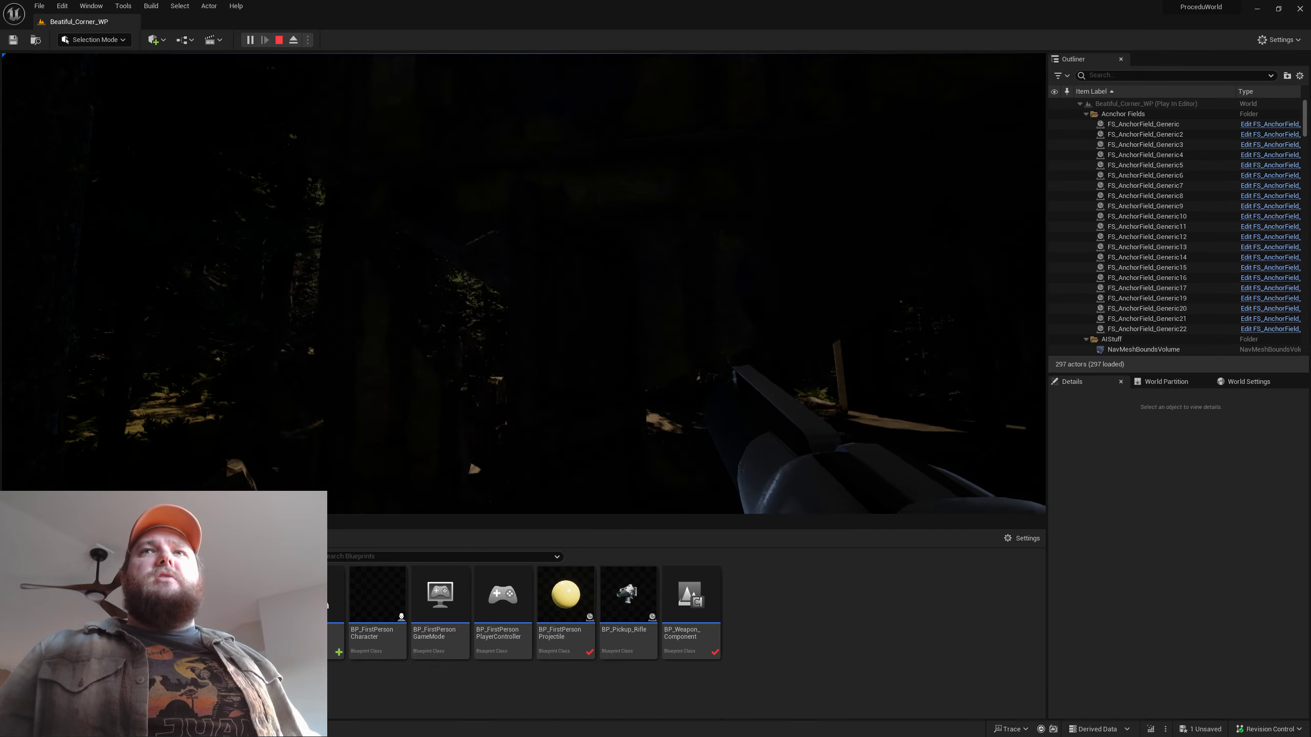
Walk back through the shattered inn and out the front to examine the lighting
key(w)
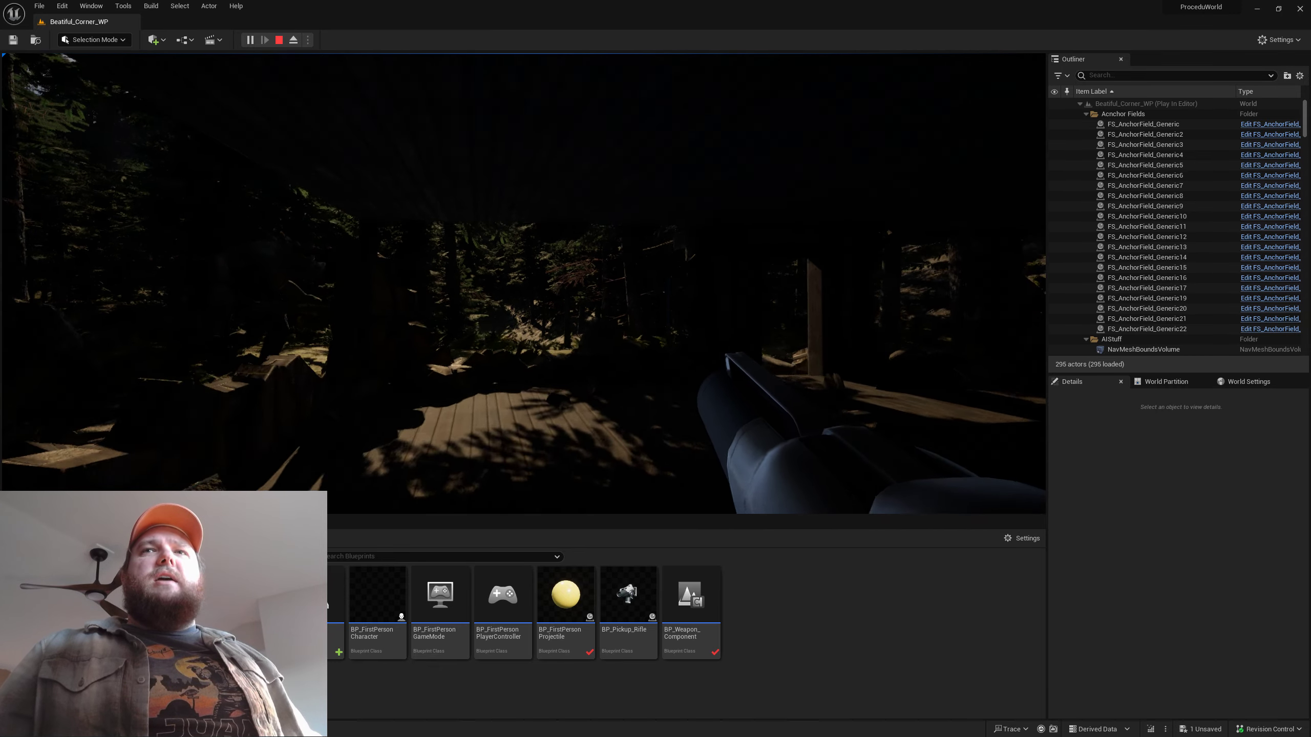
key(w)
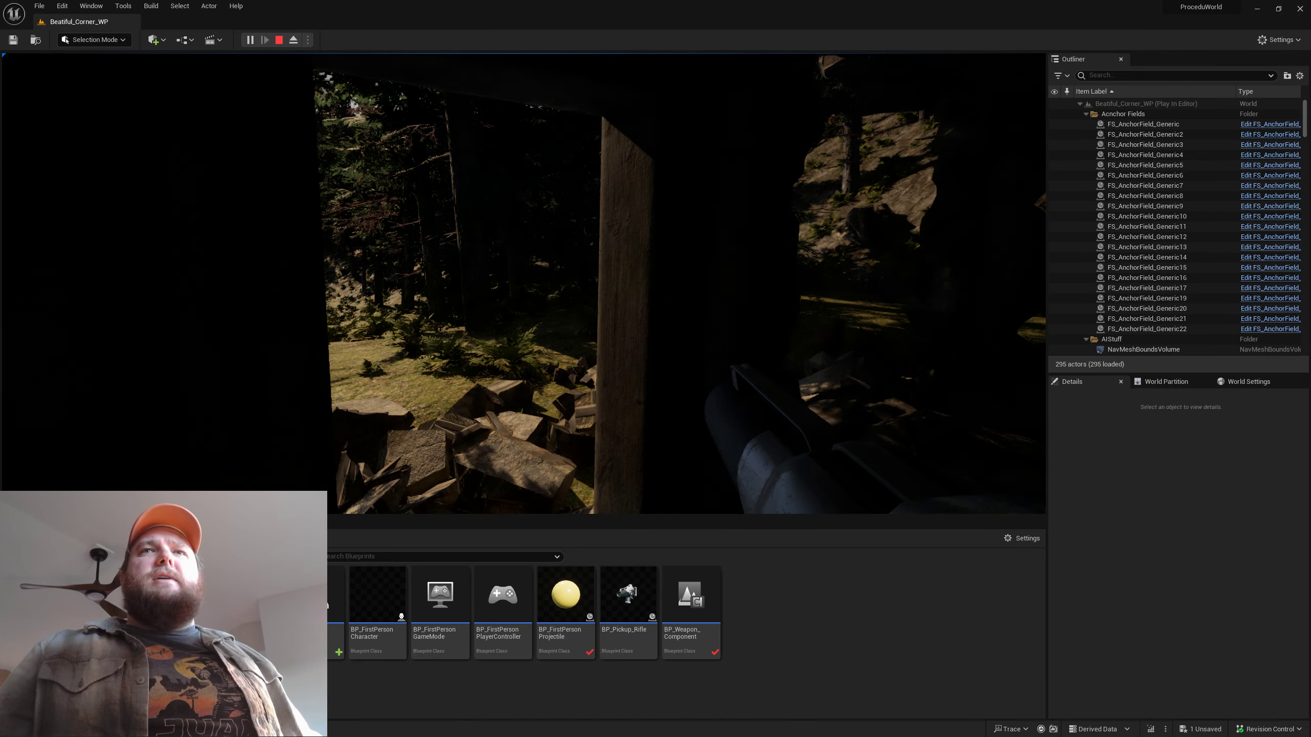
key(w)
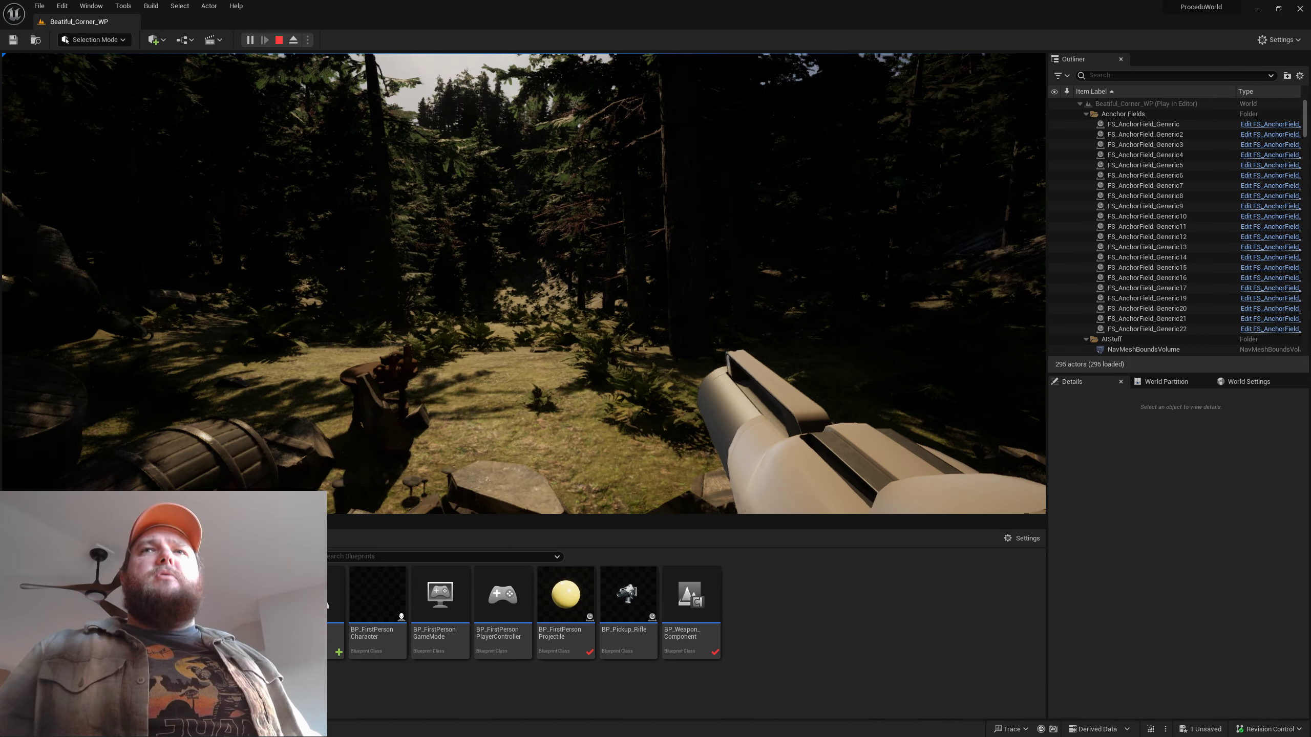
Back away from the creature at the inn's front and head across the rubble into the ground floor
key(s)
key(s)
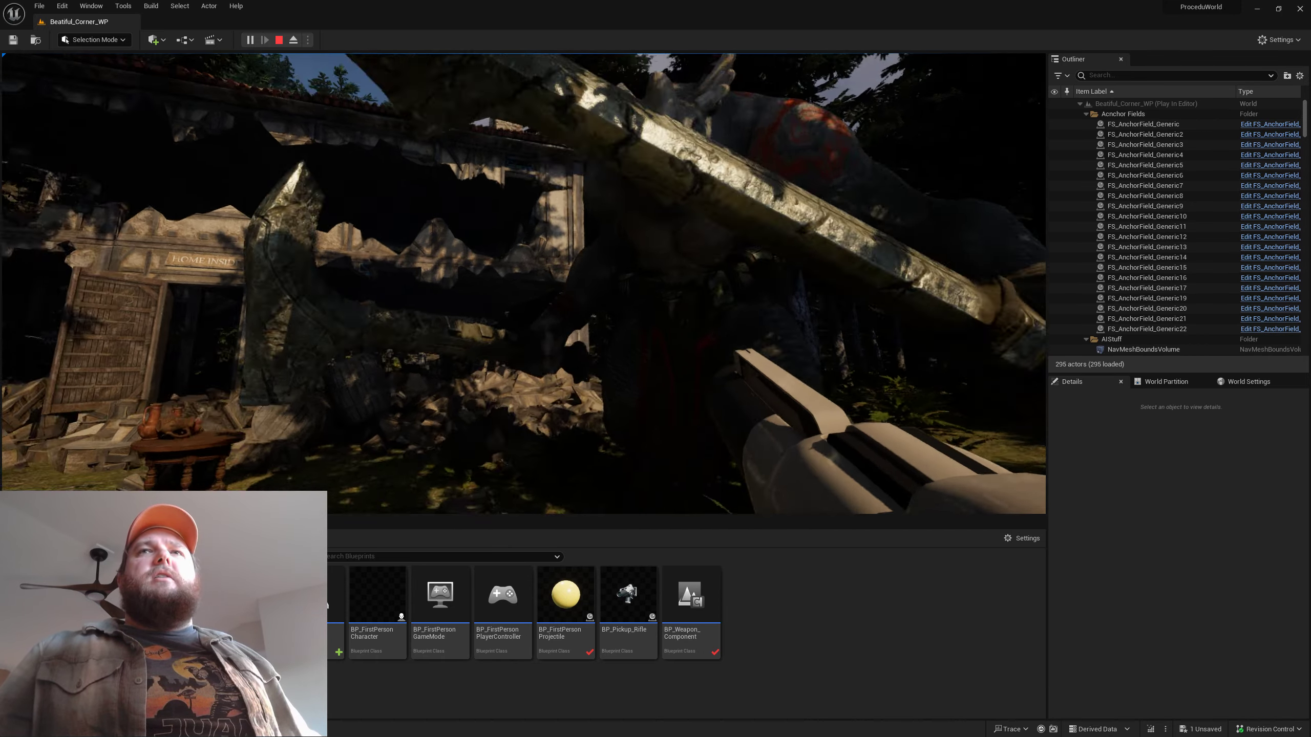
key(w)
key(w)
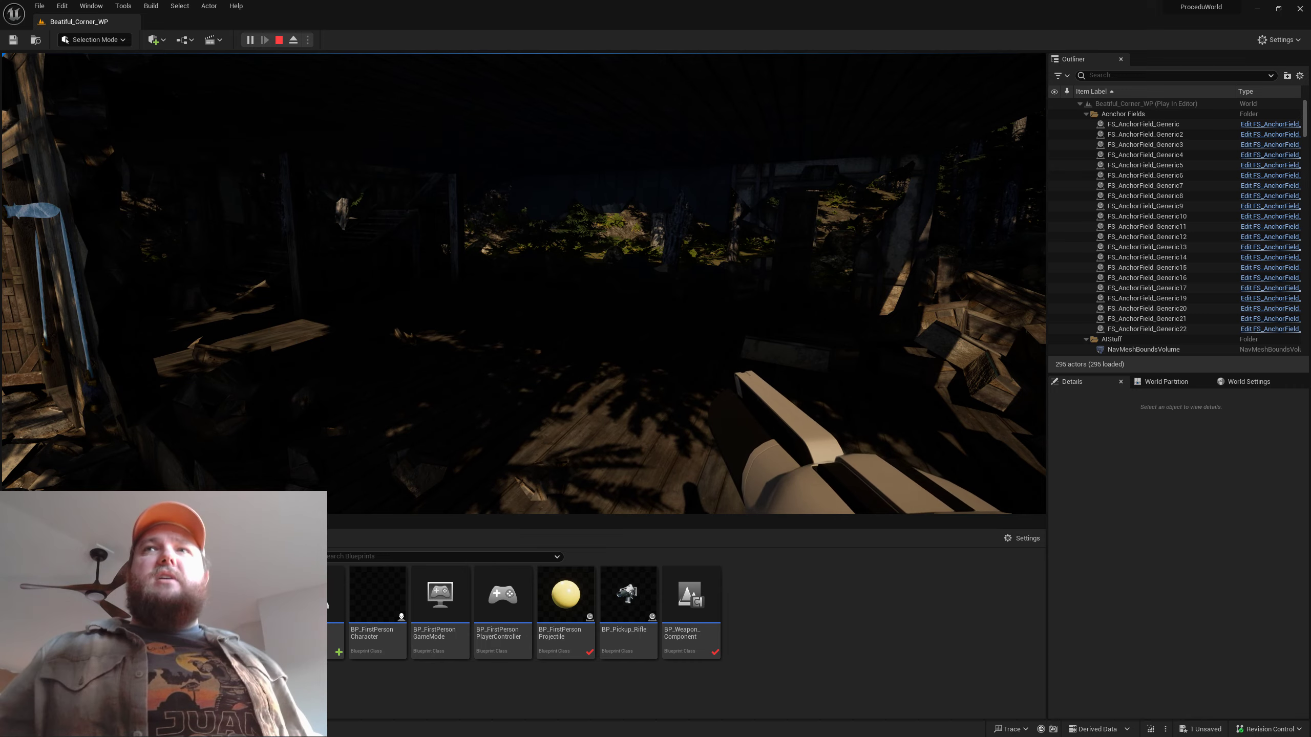
Move through the inn's ground floor and fire projectiles at the loose props and remaining wall sections
key(w)
click(523, 283)
click(524, 284)
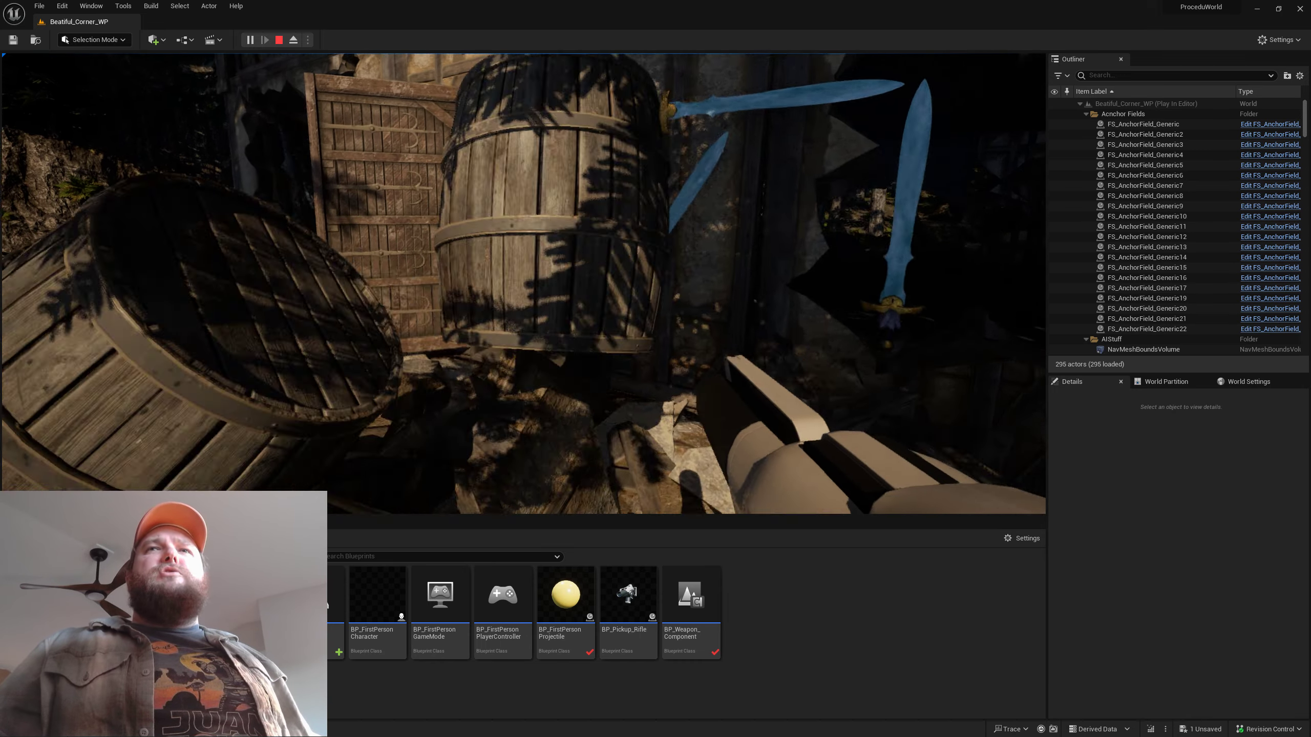
key(w)
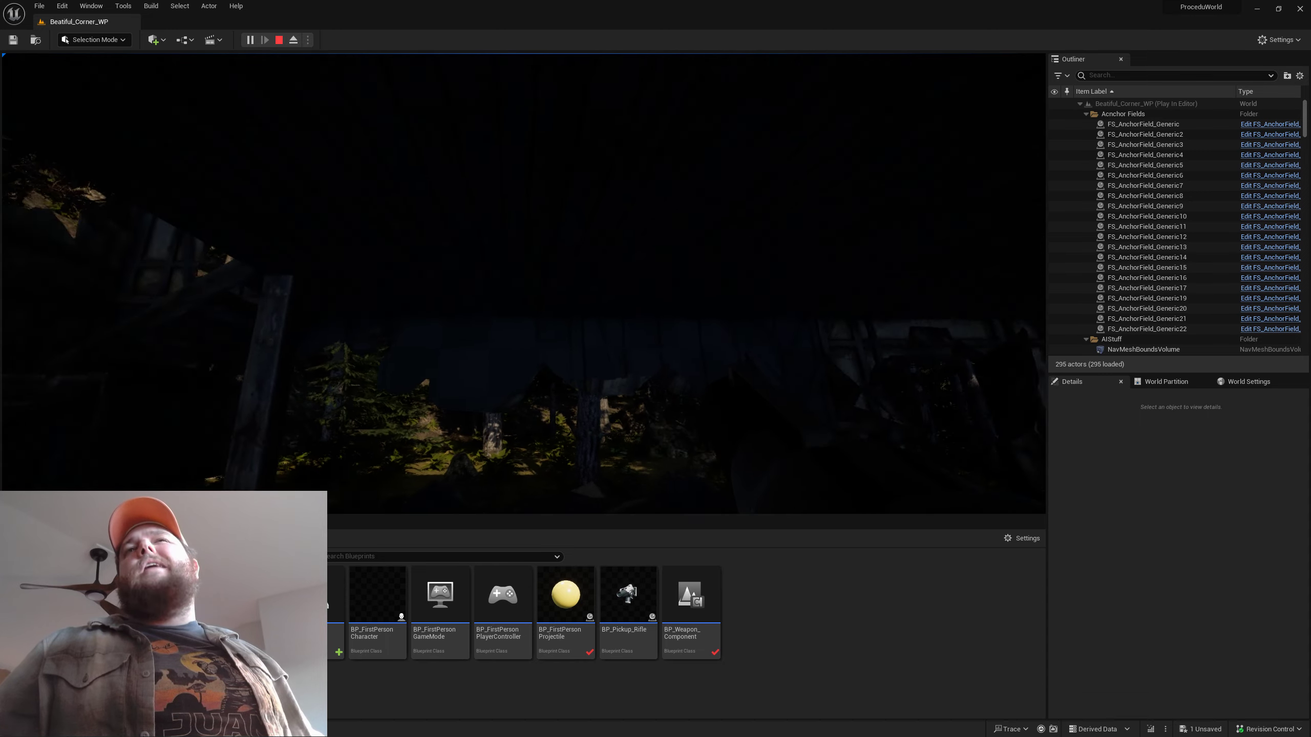
key(w)
click(524, 284)
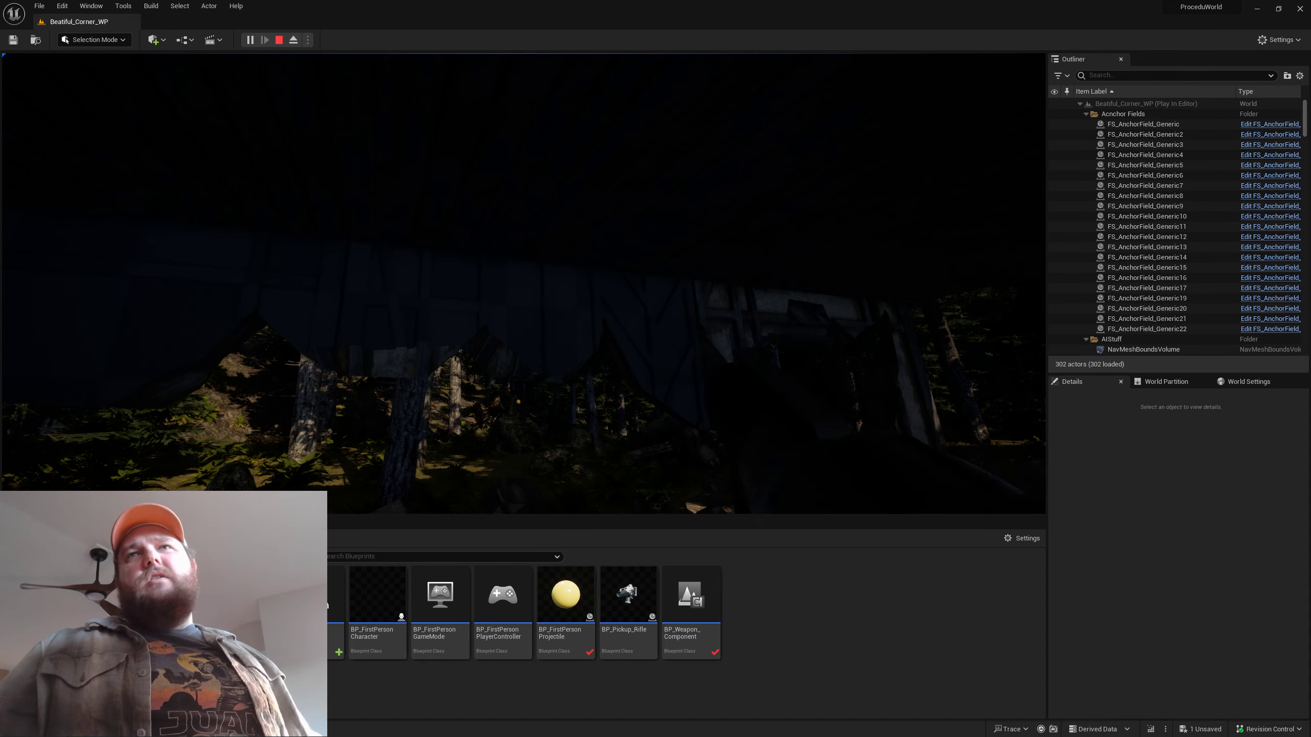
key(w)
click(524, 283)
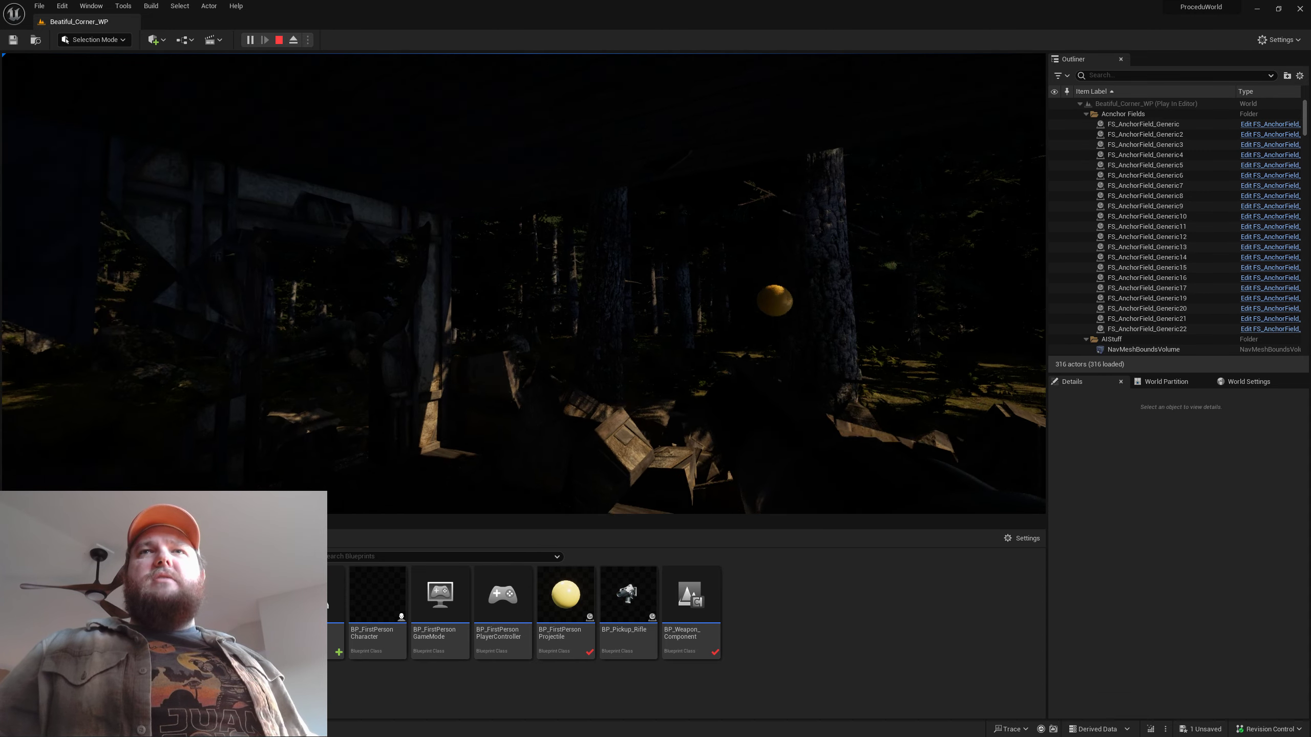
key(w)
click(524, 284)
click(524, 284)
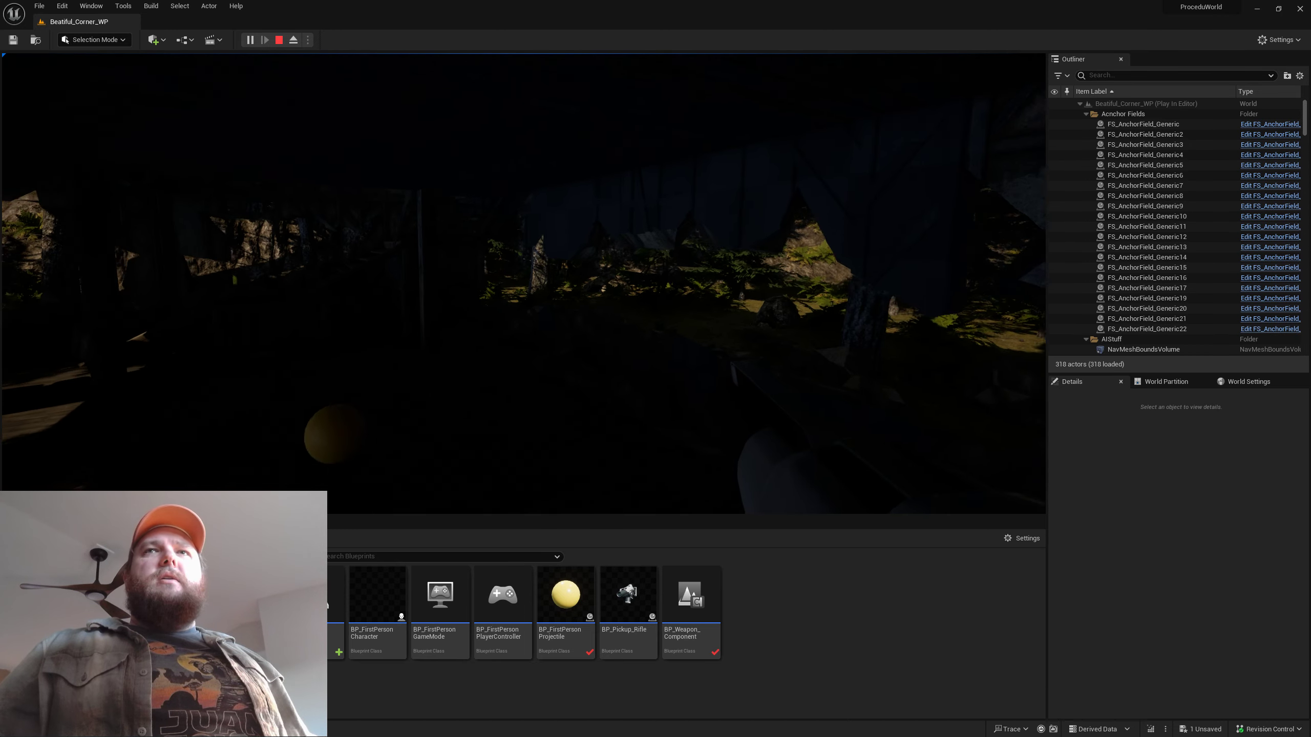
Walk around the inn's dark ground floor to examine the light entering through broken walls, the staircase and the ceiling
key(w)
key(w)
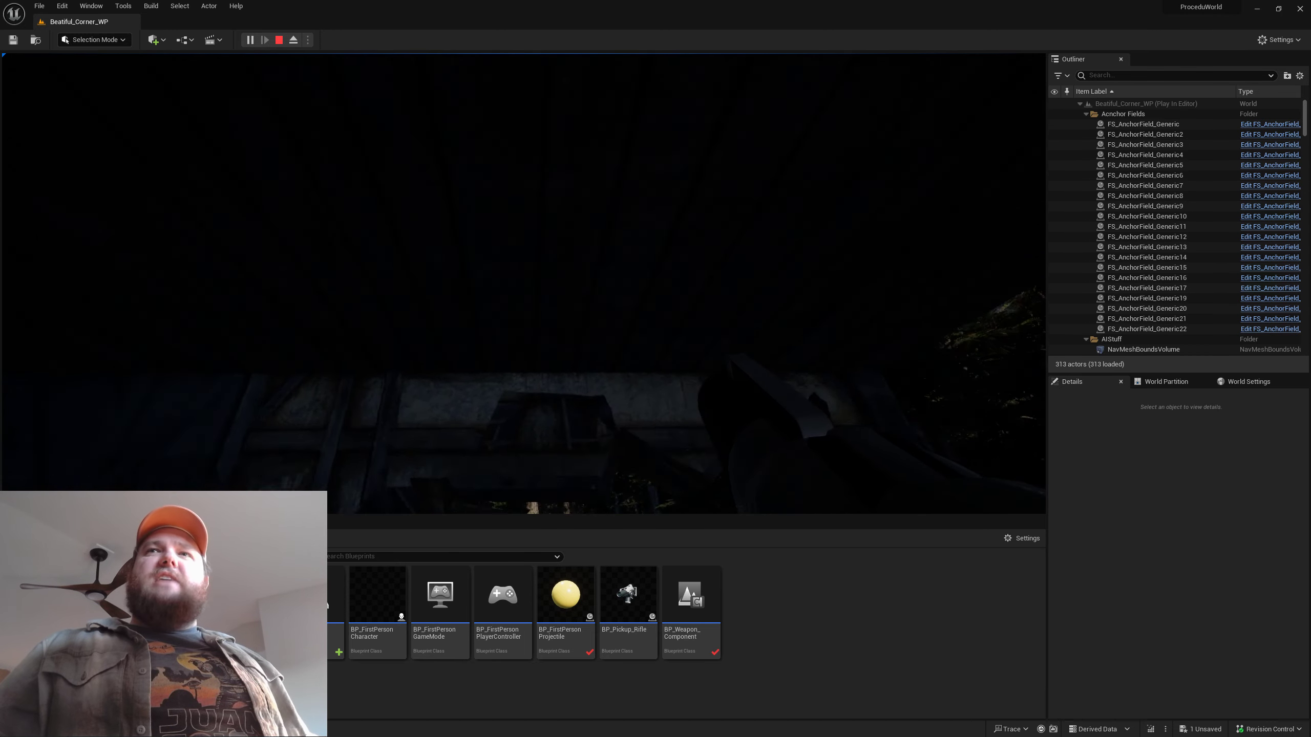
key(w)
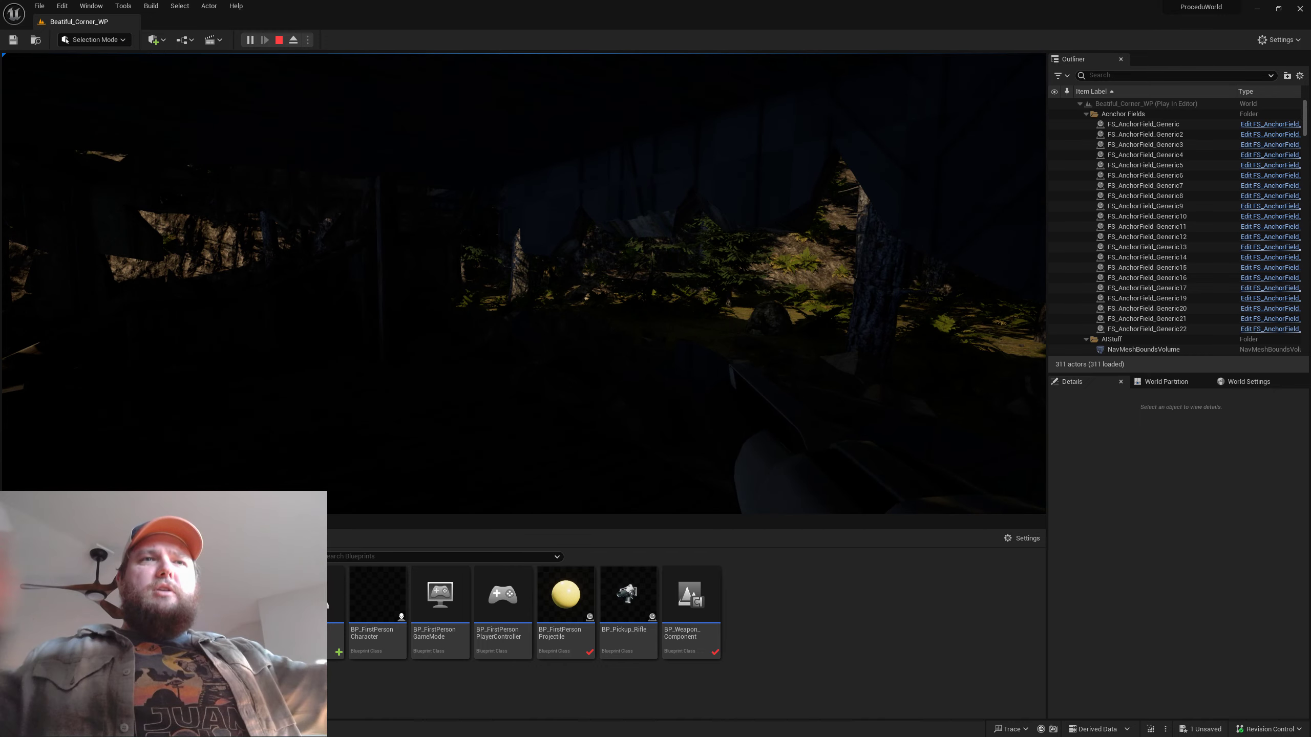
key(w)
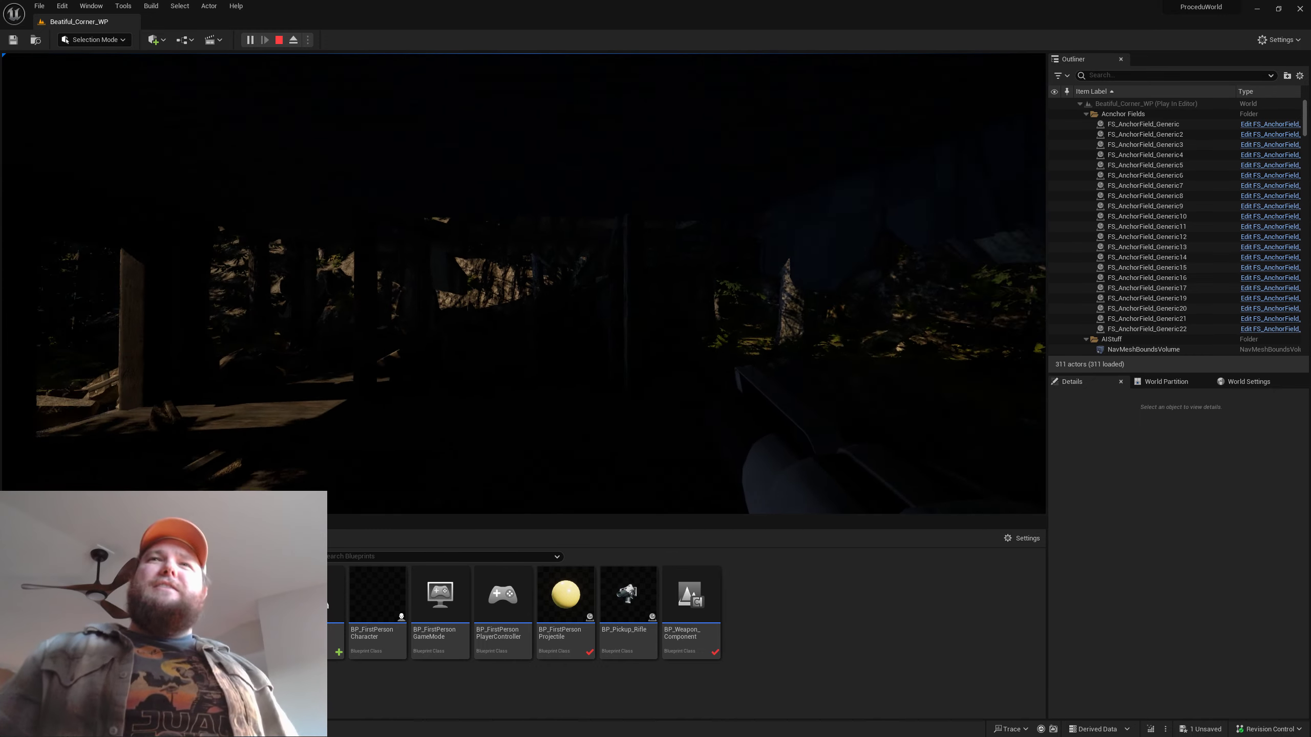
key(w)
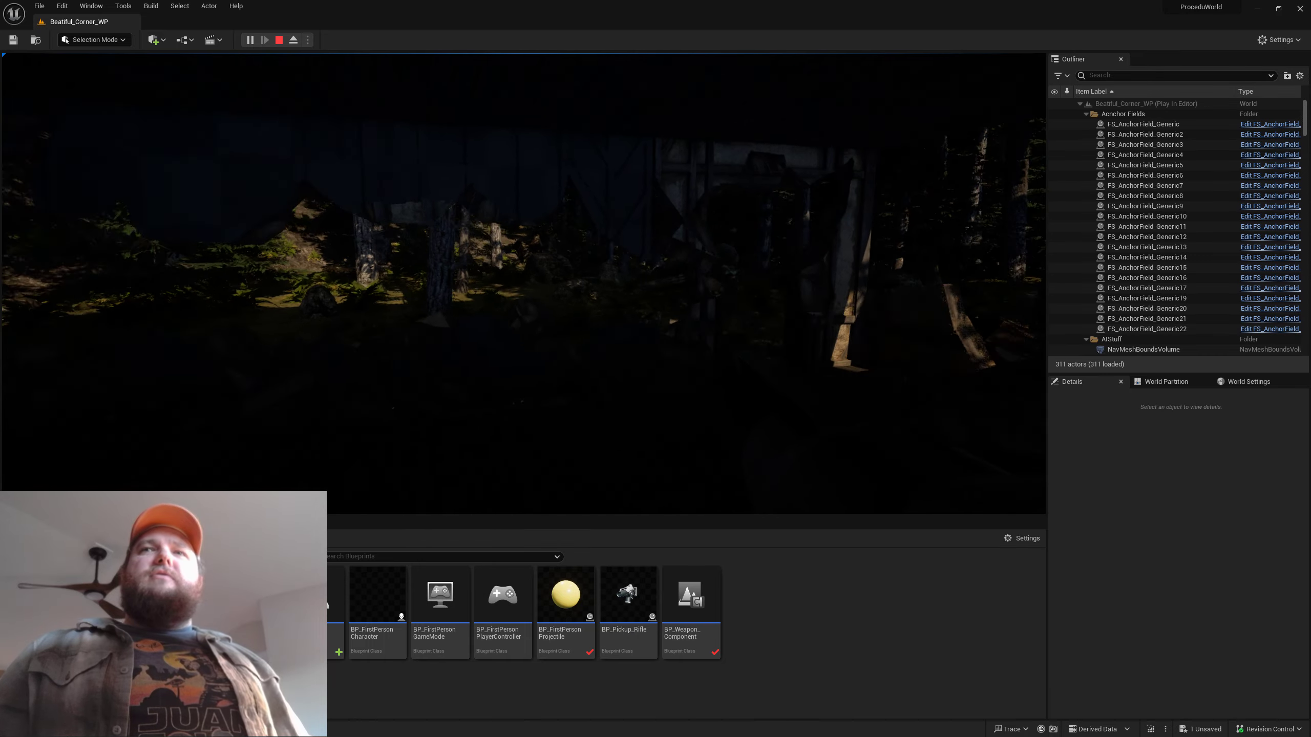
key(w)
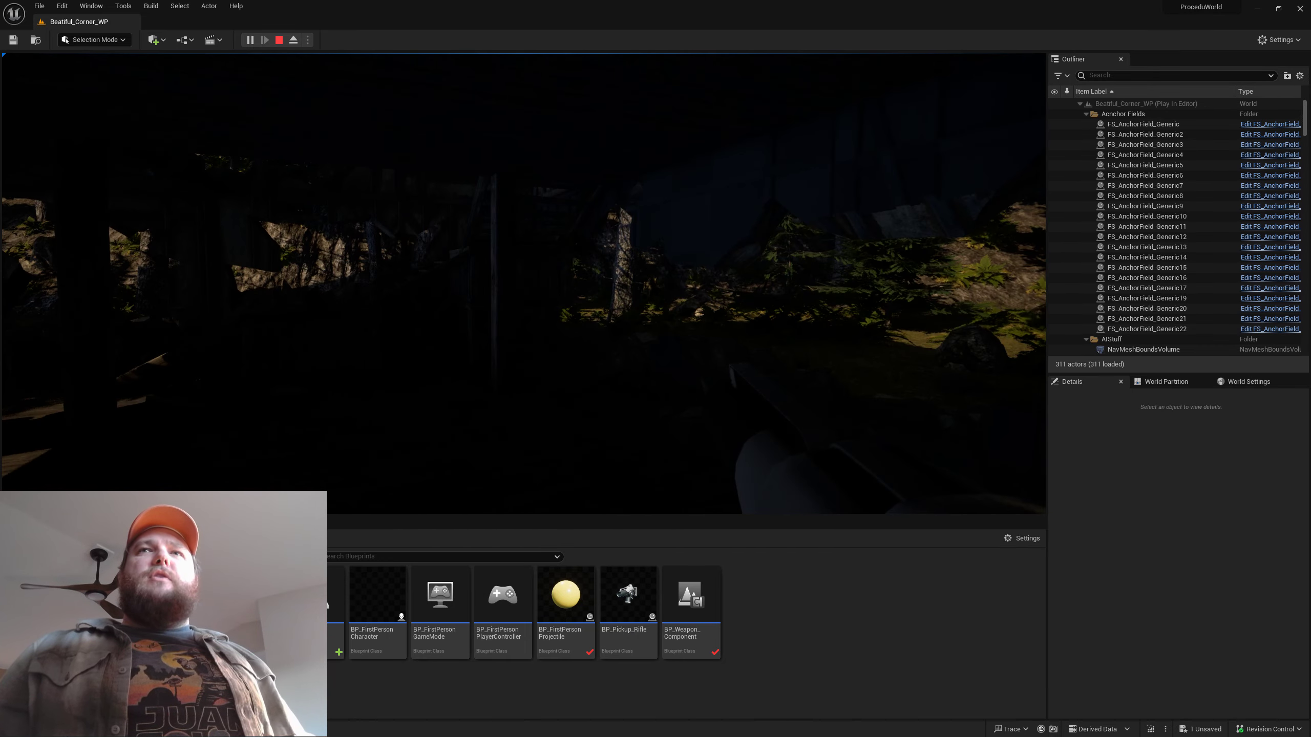
key(w)
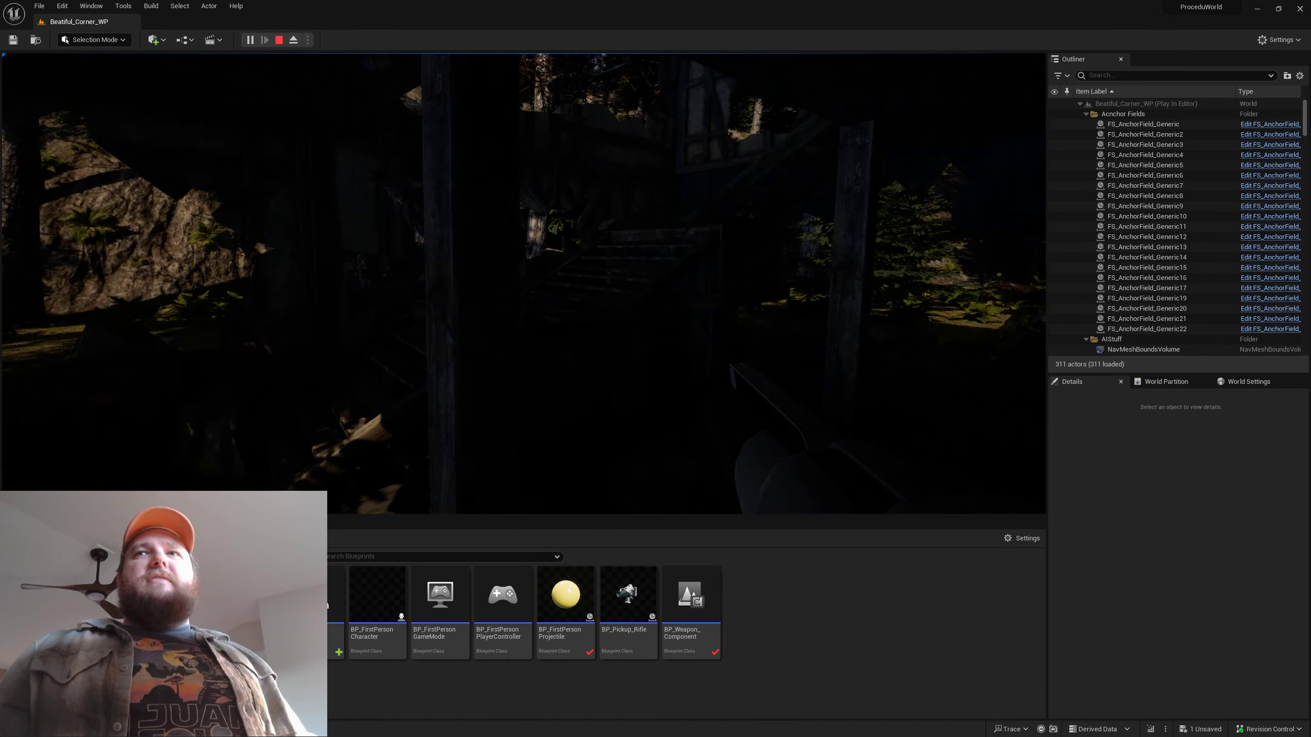
key(w)
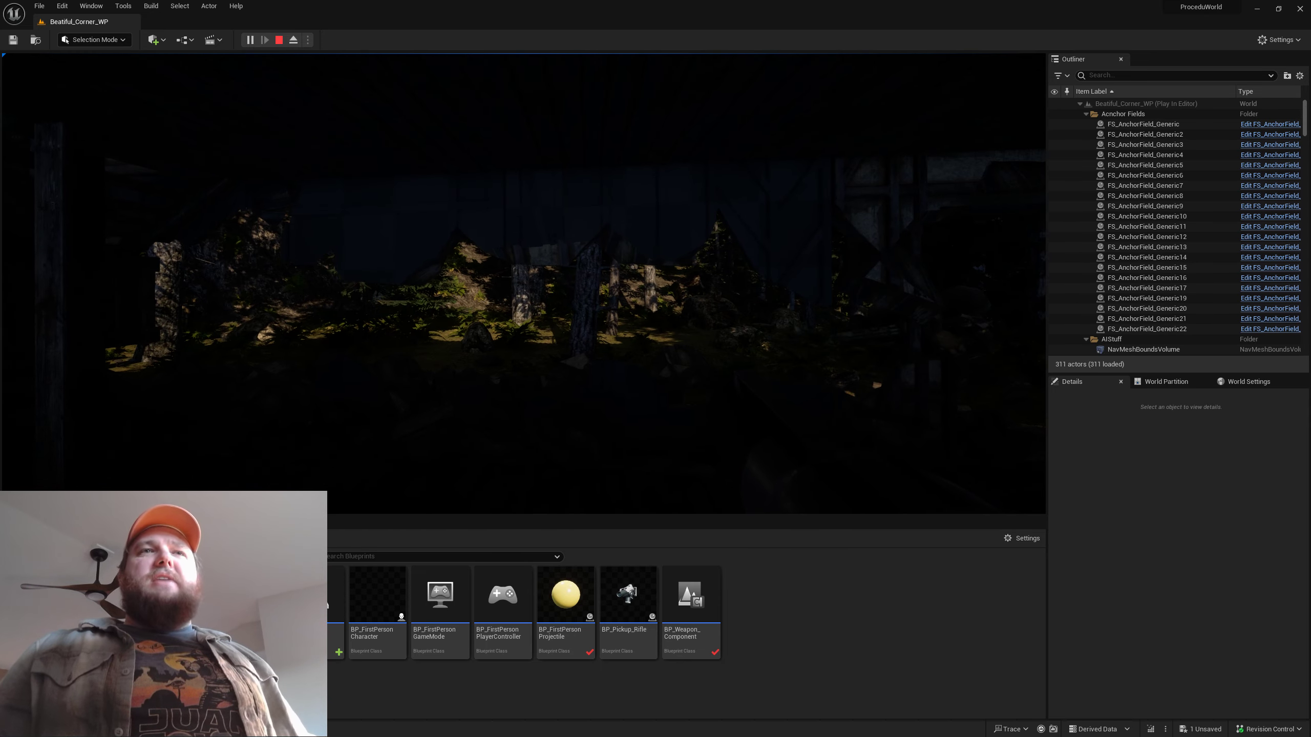
key(w)
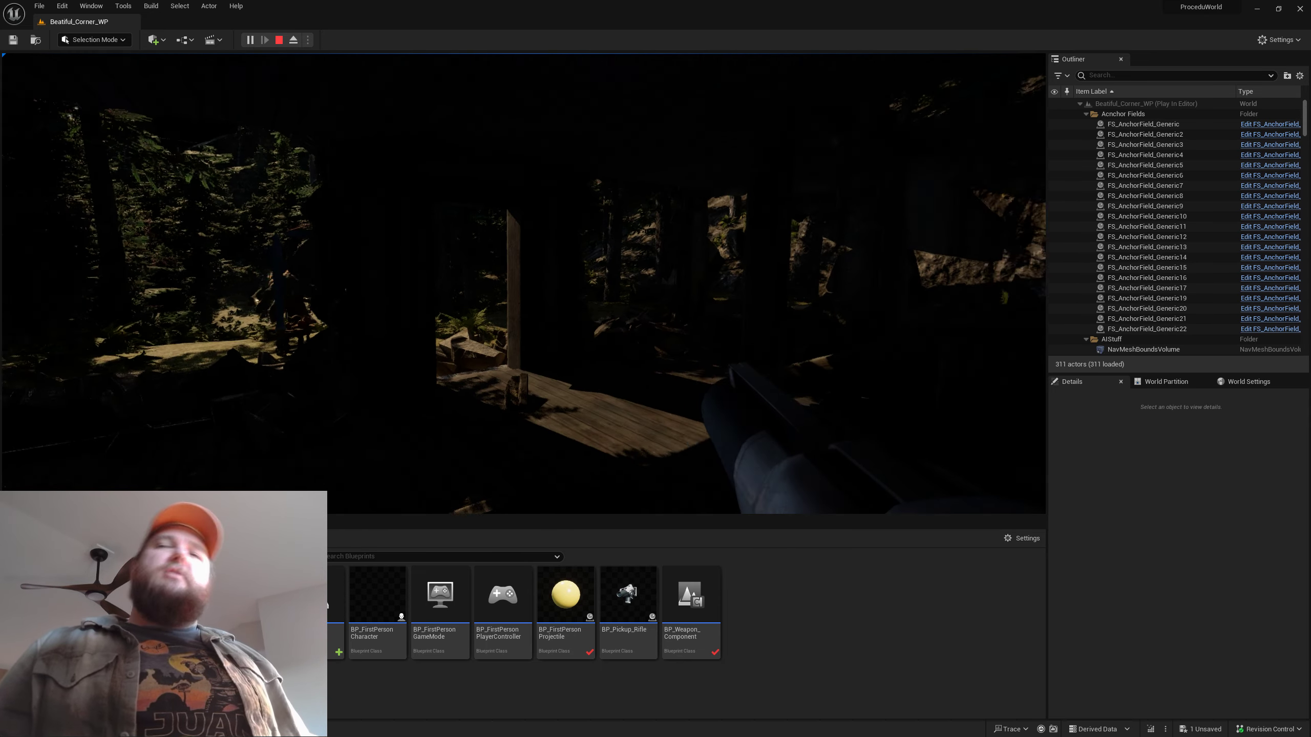
key(w)
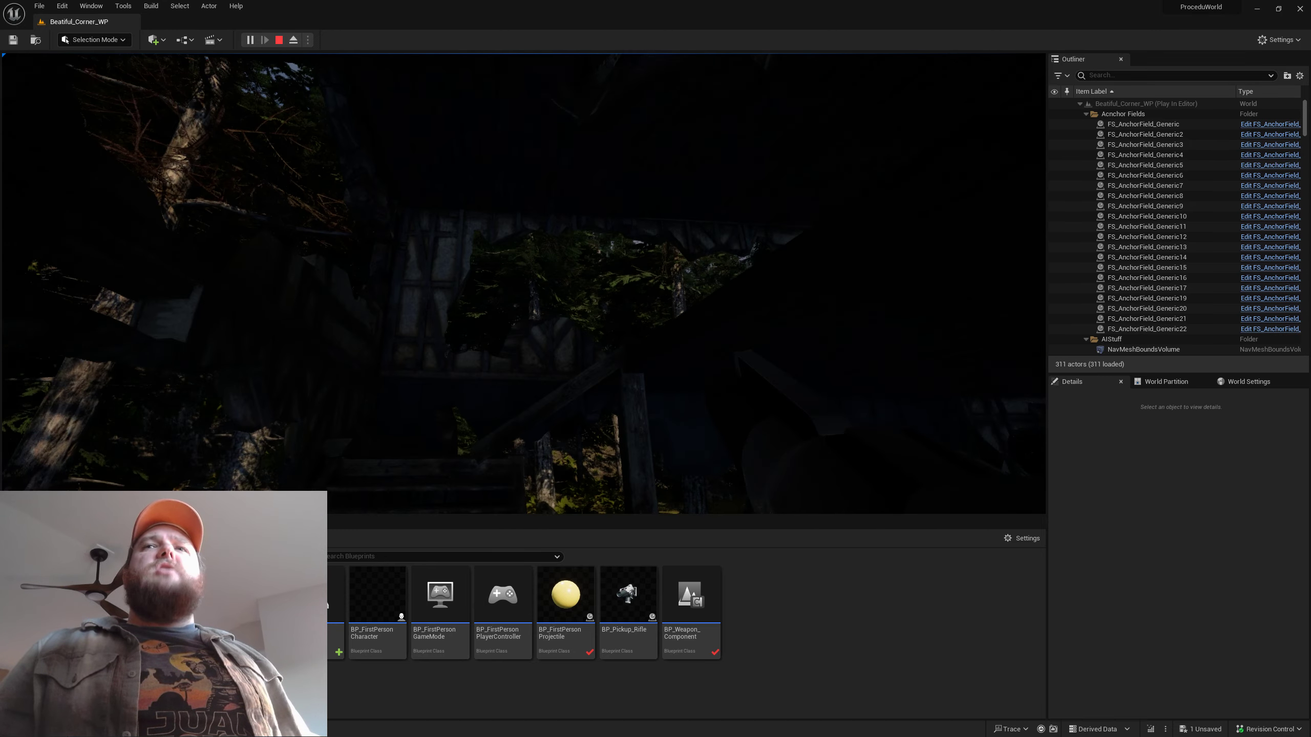
key(w)
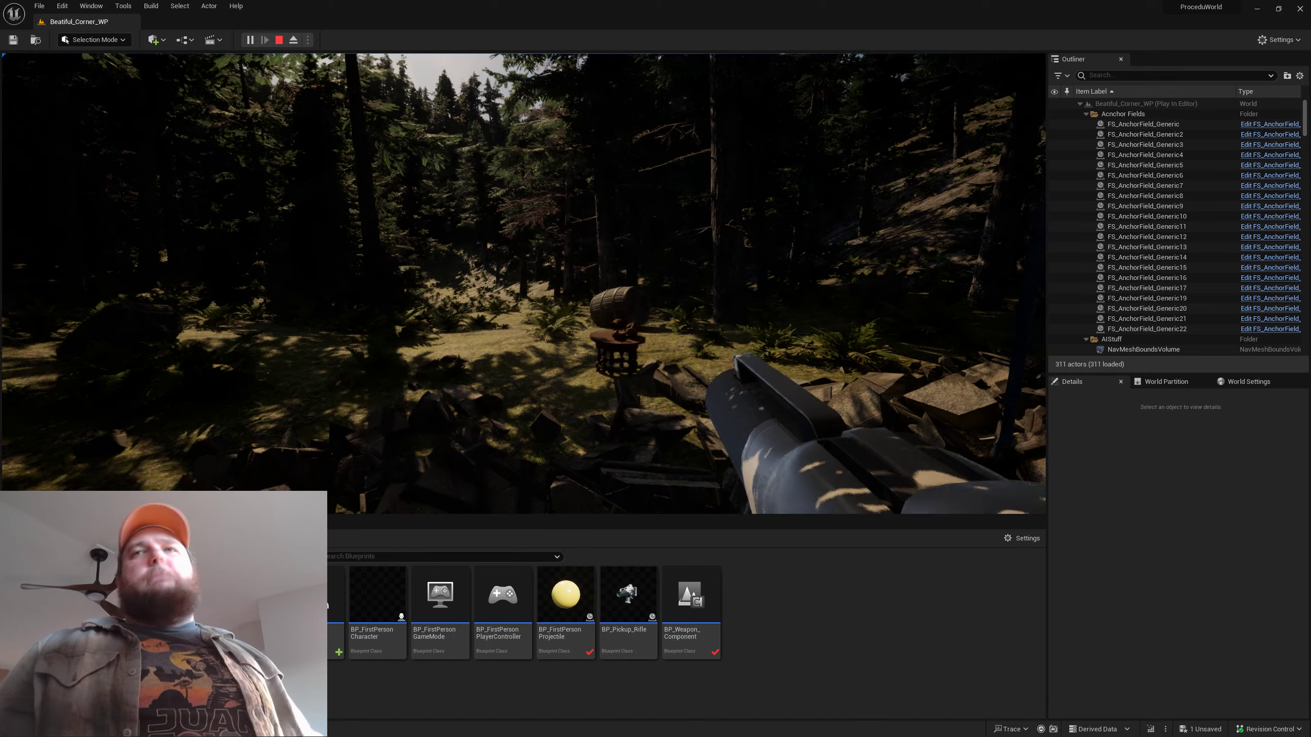
Cross the ruined interior, leave the inn and look back at its shattered front from outside
key(d)
key(w)
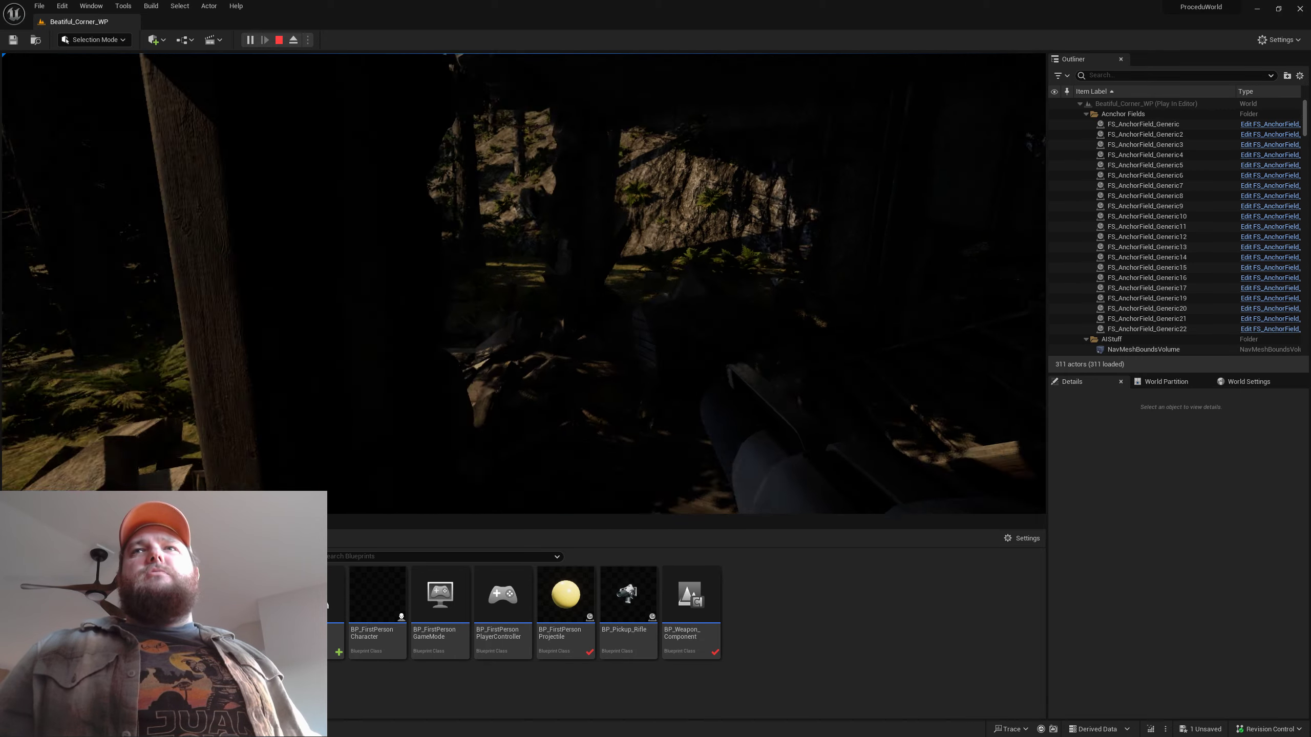
key(w)
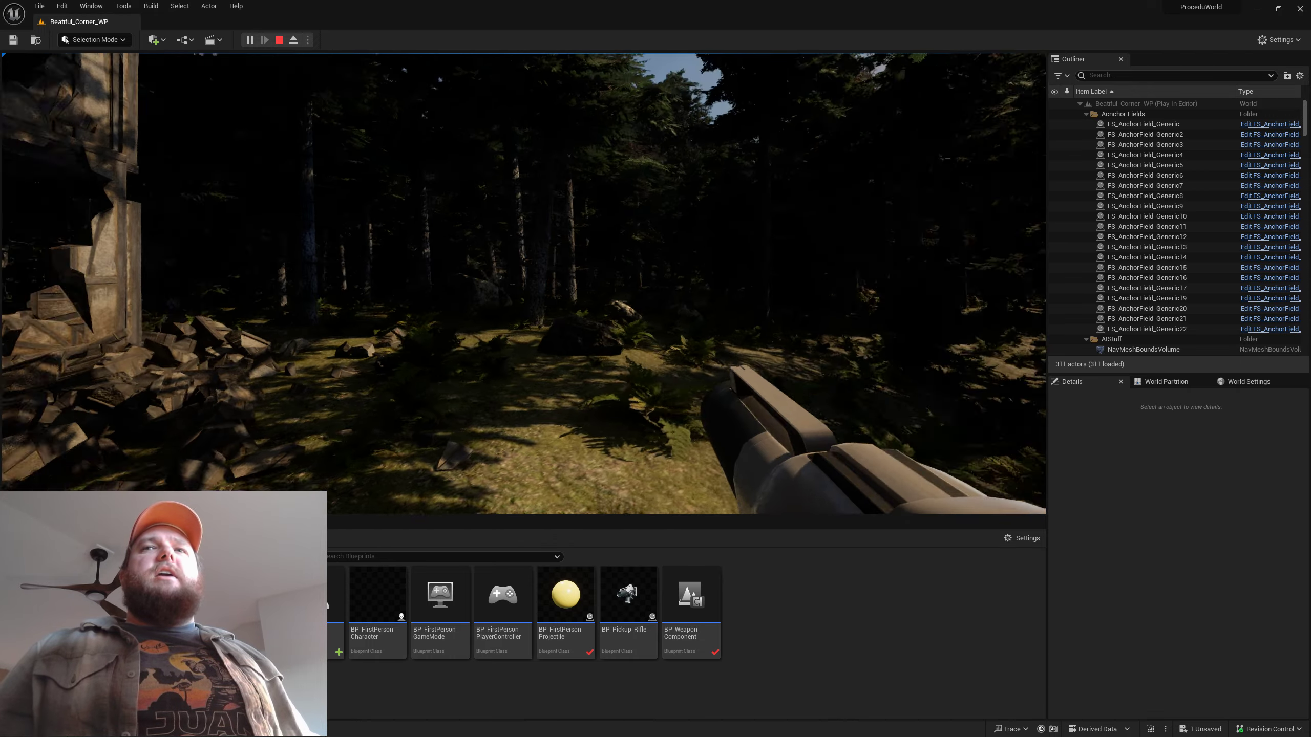
key(w)
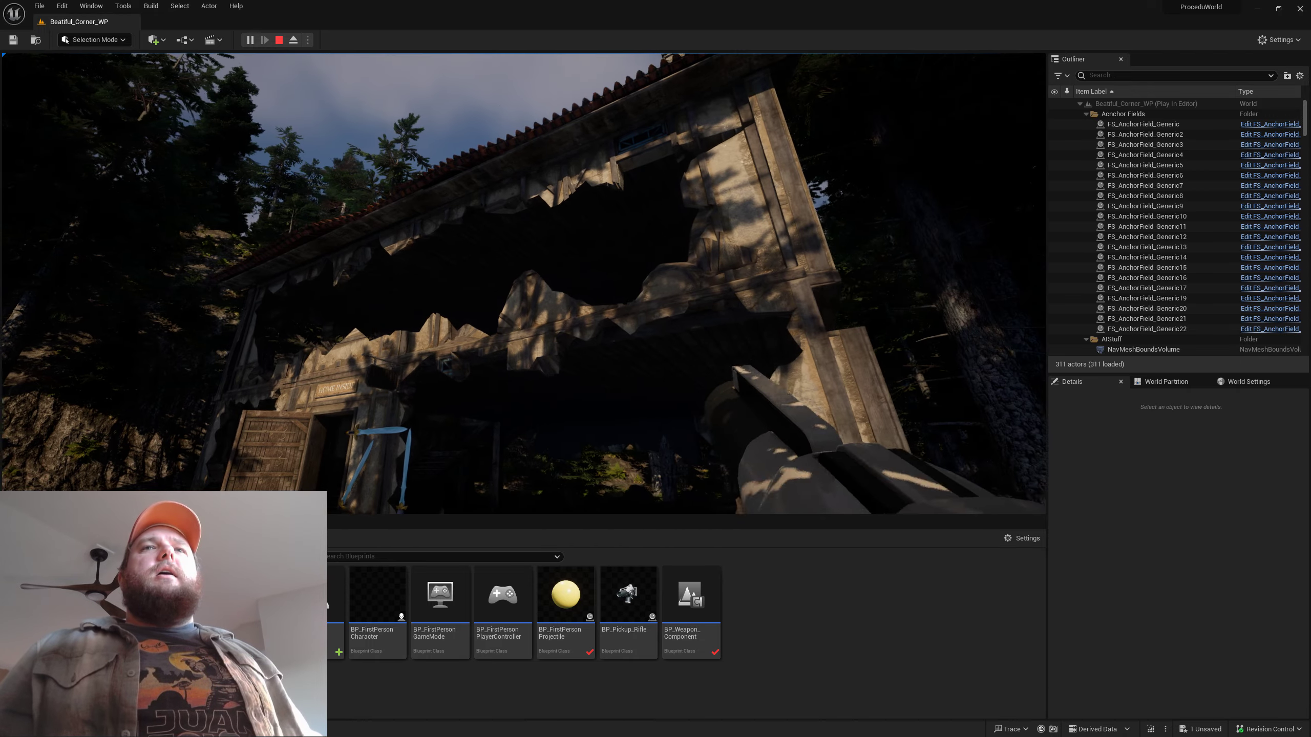
Circle to the inn's open corner and shoot at the remaining wall pieces on both floors
key(d)
click(523, 284)
click(524, 284)
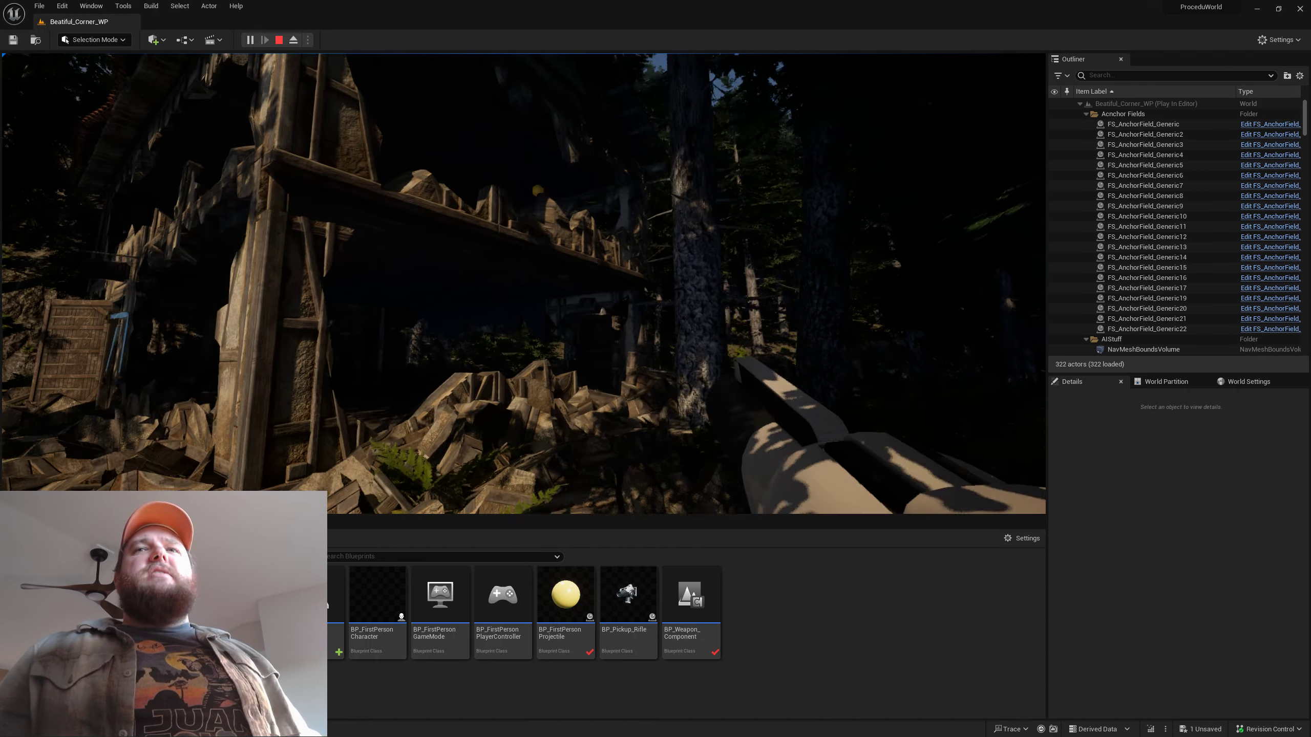
key(w)
click(524, 284)
click(524, 284)
key(s)
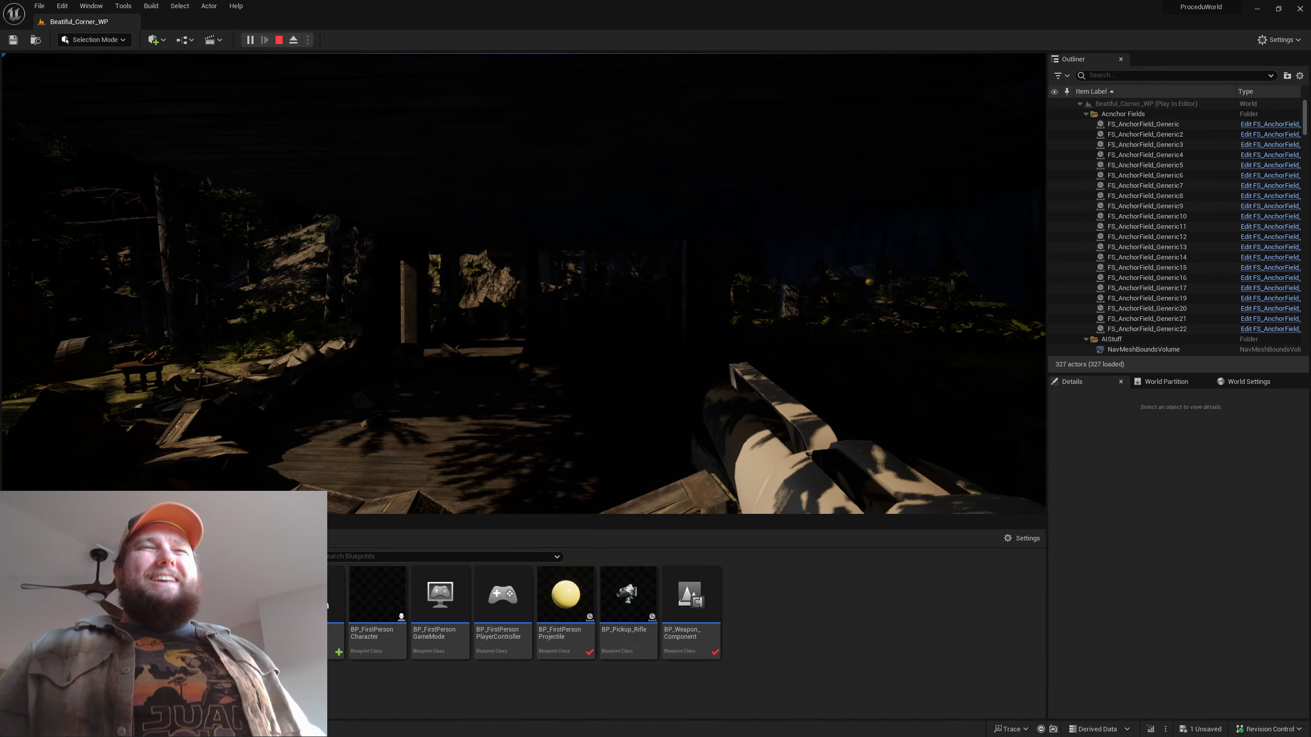
Fire projectiles into the open ground floor and front rubble while moving sideways toward the doorway
click(523, 284)
click(524, 284)
key(a)
click(524, 283)
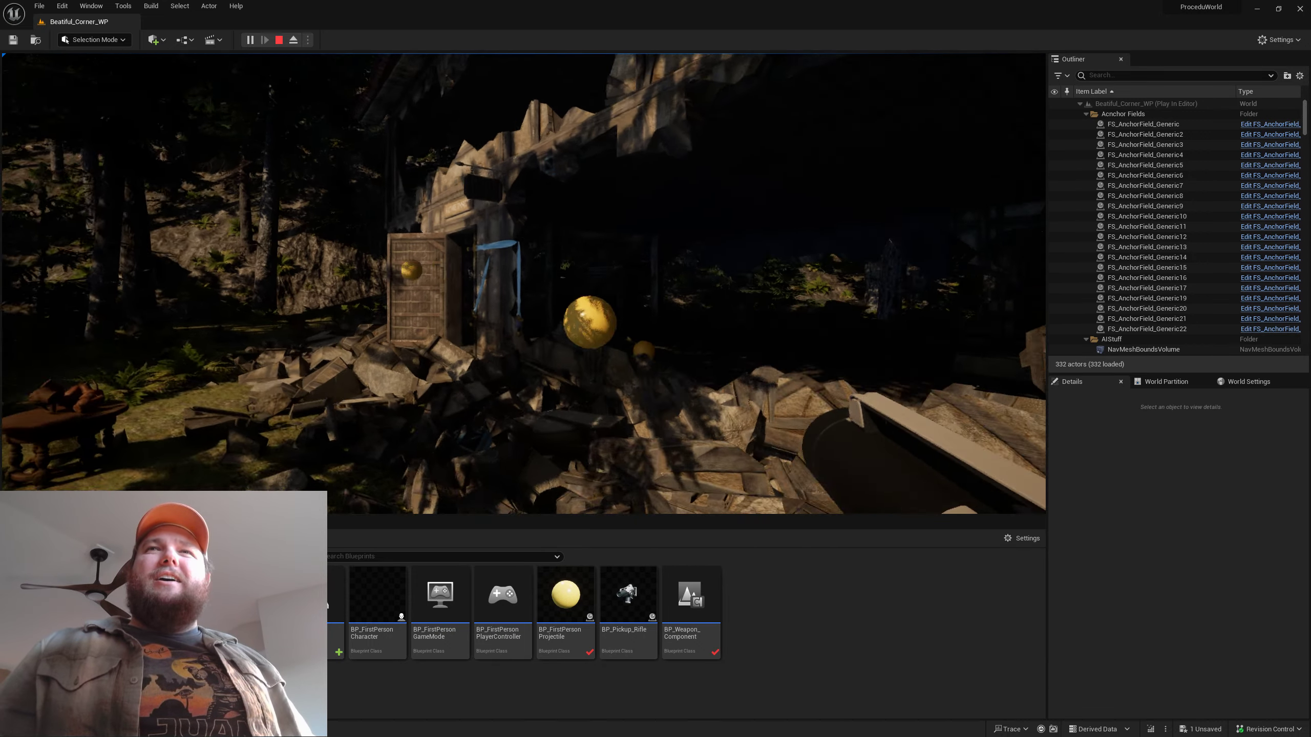
click(524, 284)
key(w)
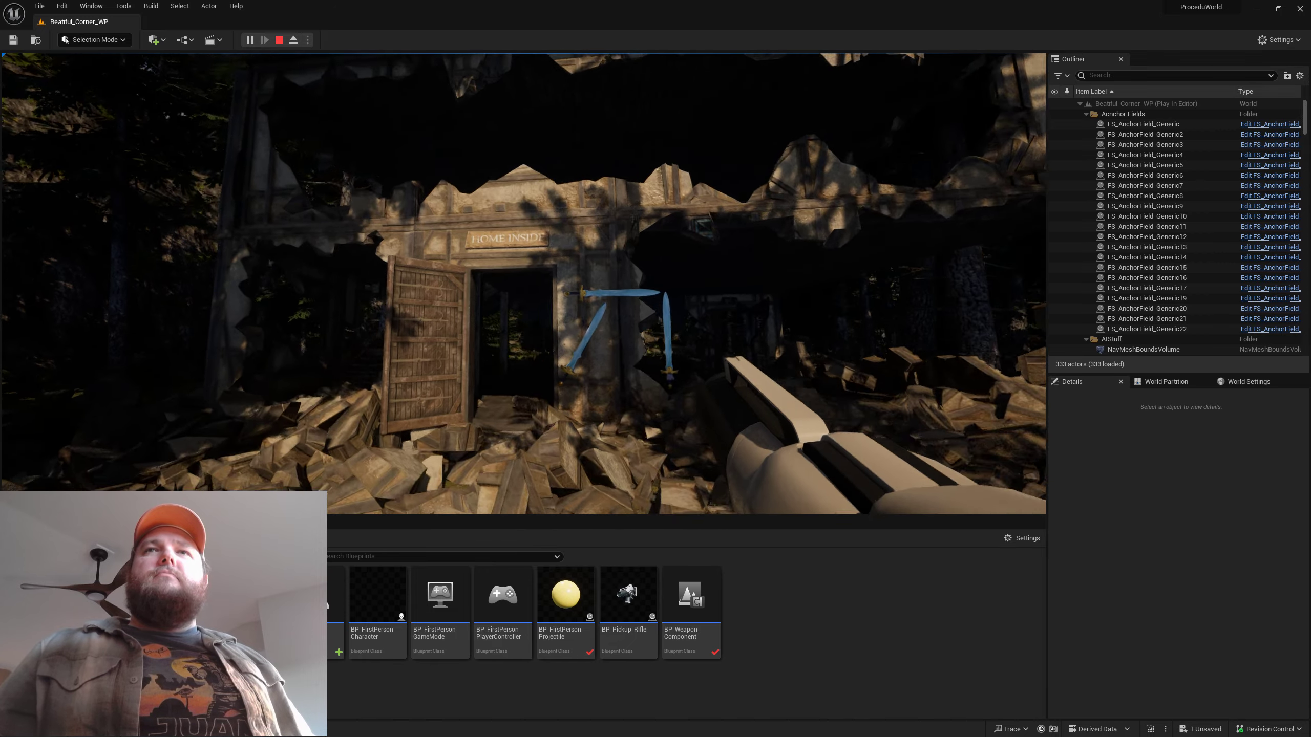
Shoot at the broken wall beside the HOME INSIDE doorway and move away to view the whole ruin
click(523, 283)
click(524, 284)
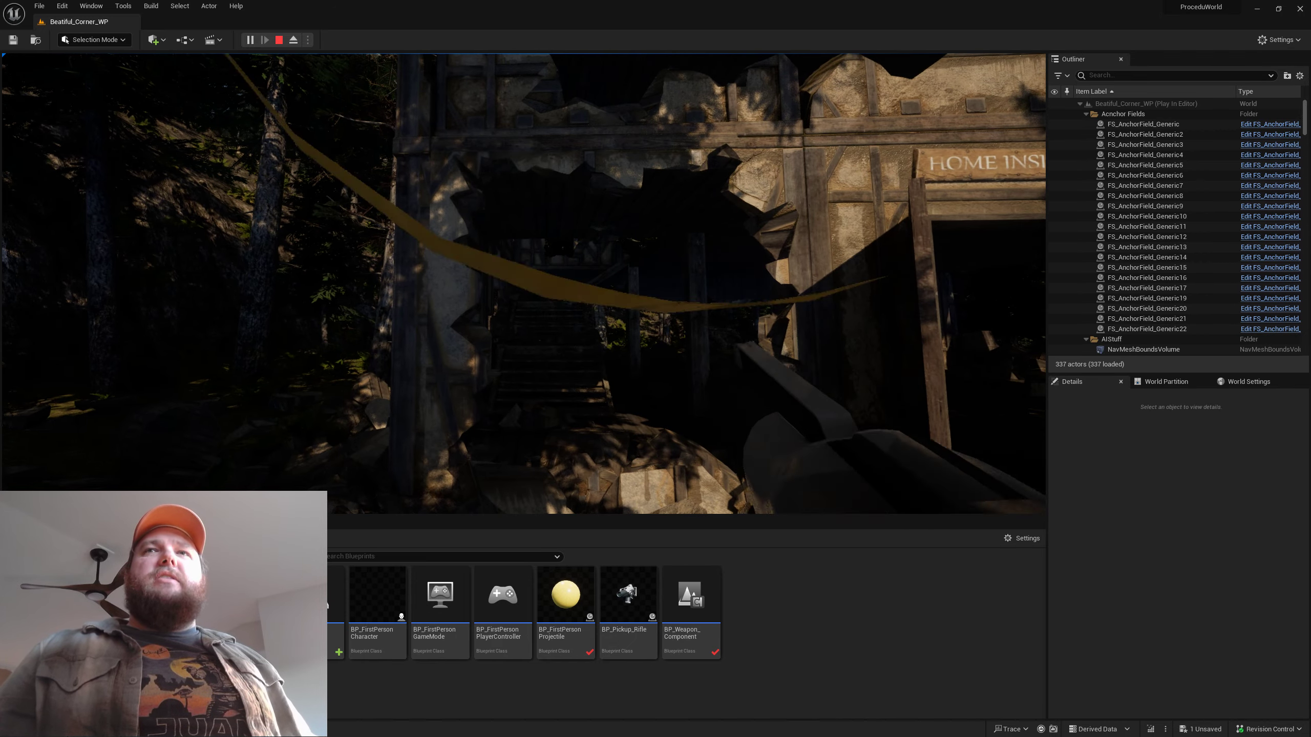
key(d)
click(524, 284)
key(d)
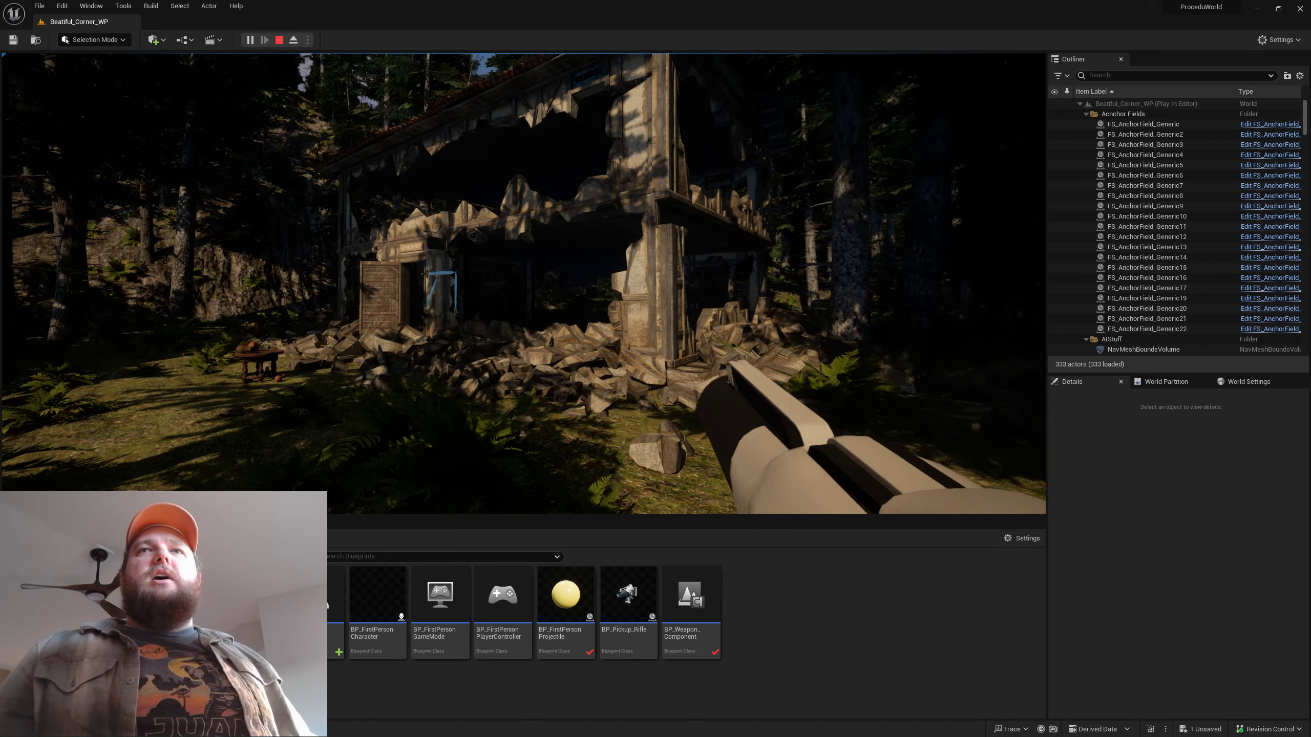
Approach the round table in front of the inn and shoot at the clay pots on it
key(w)
key(w)
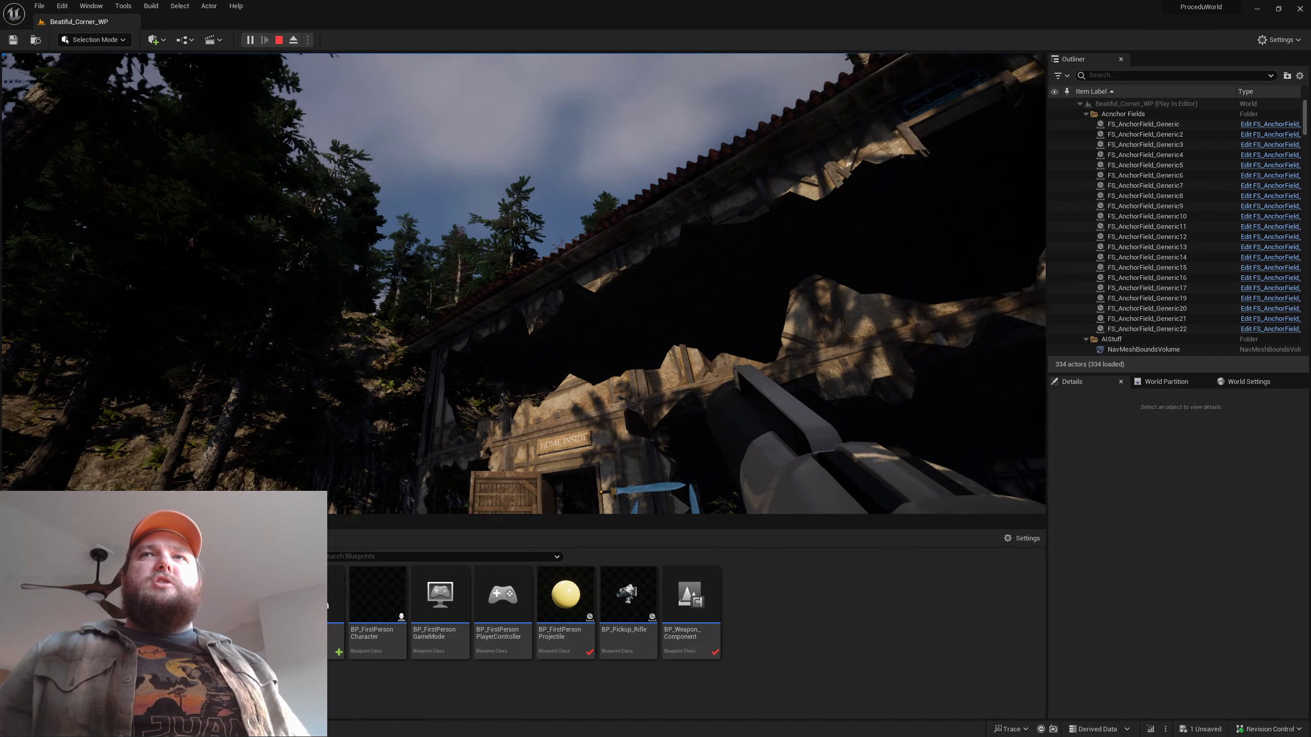
key(w)
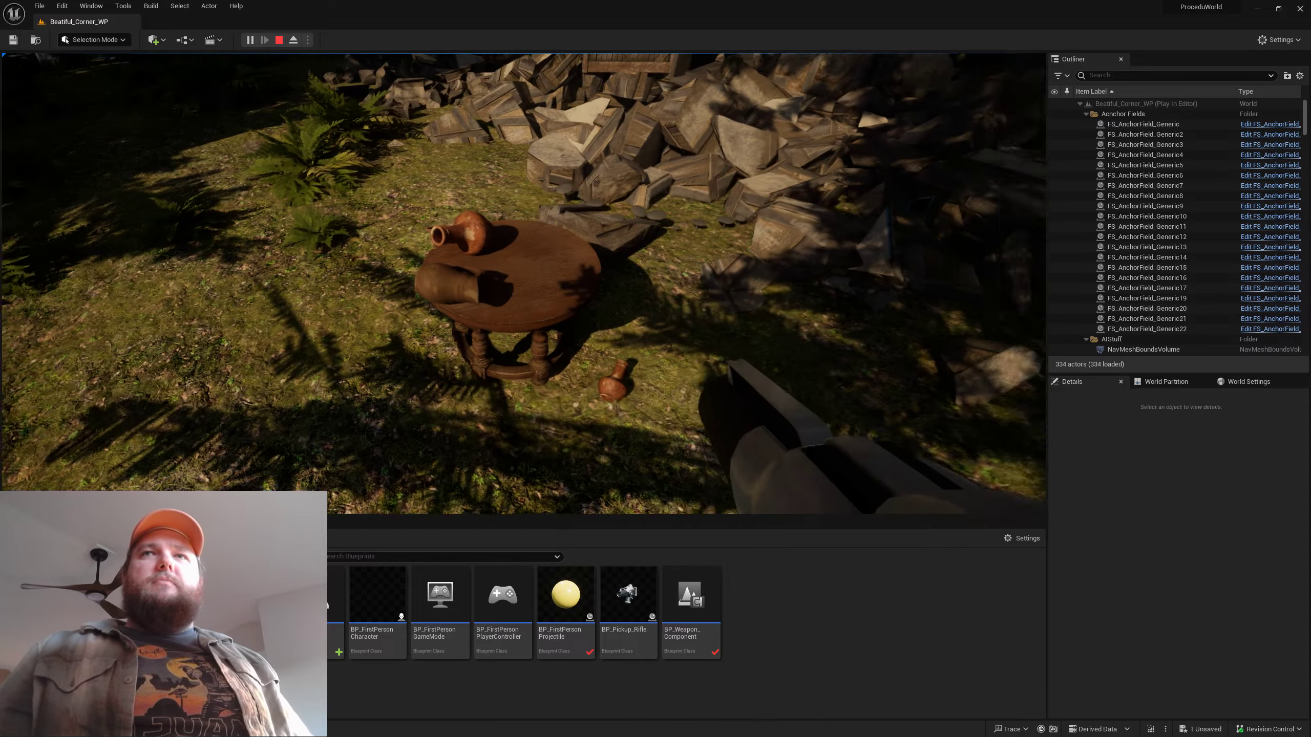
click(524, 284)
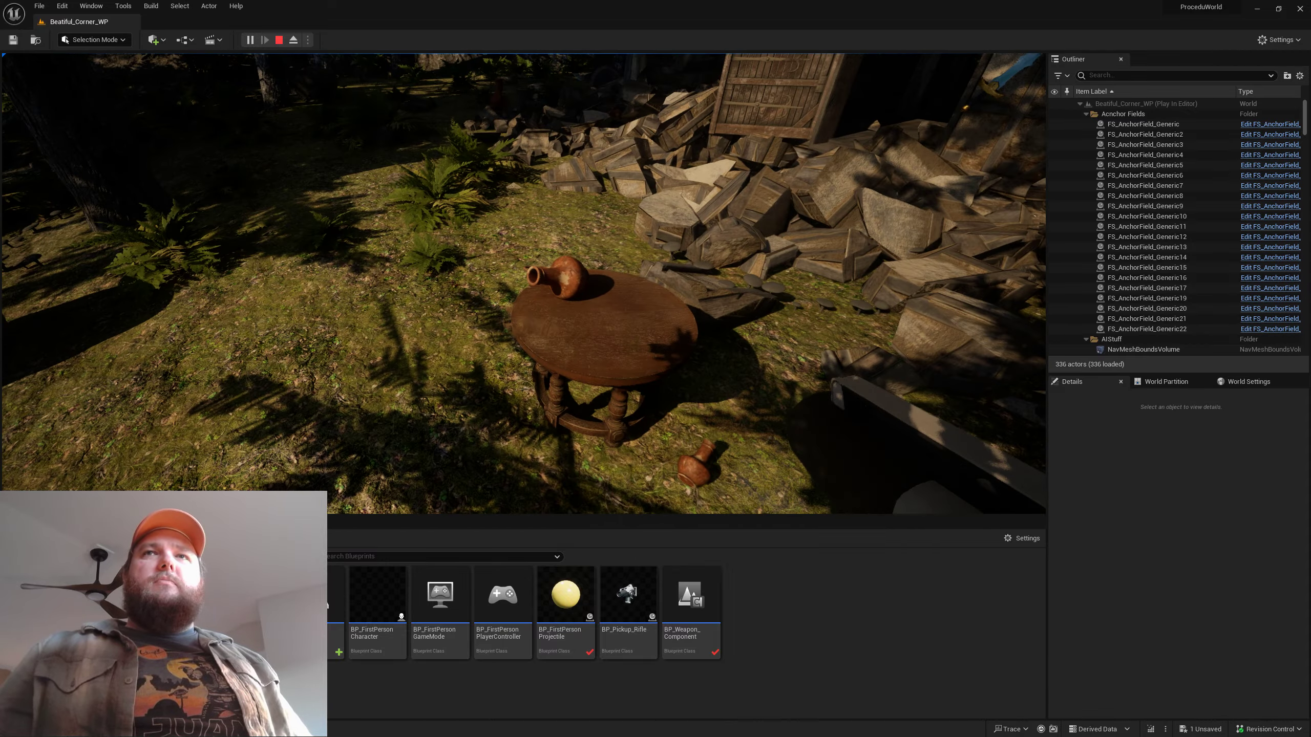
click(524, 284)
click(524, 284)
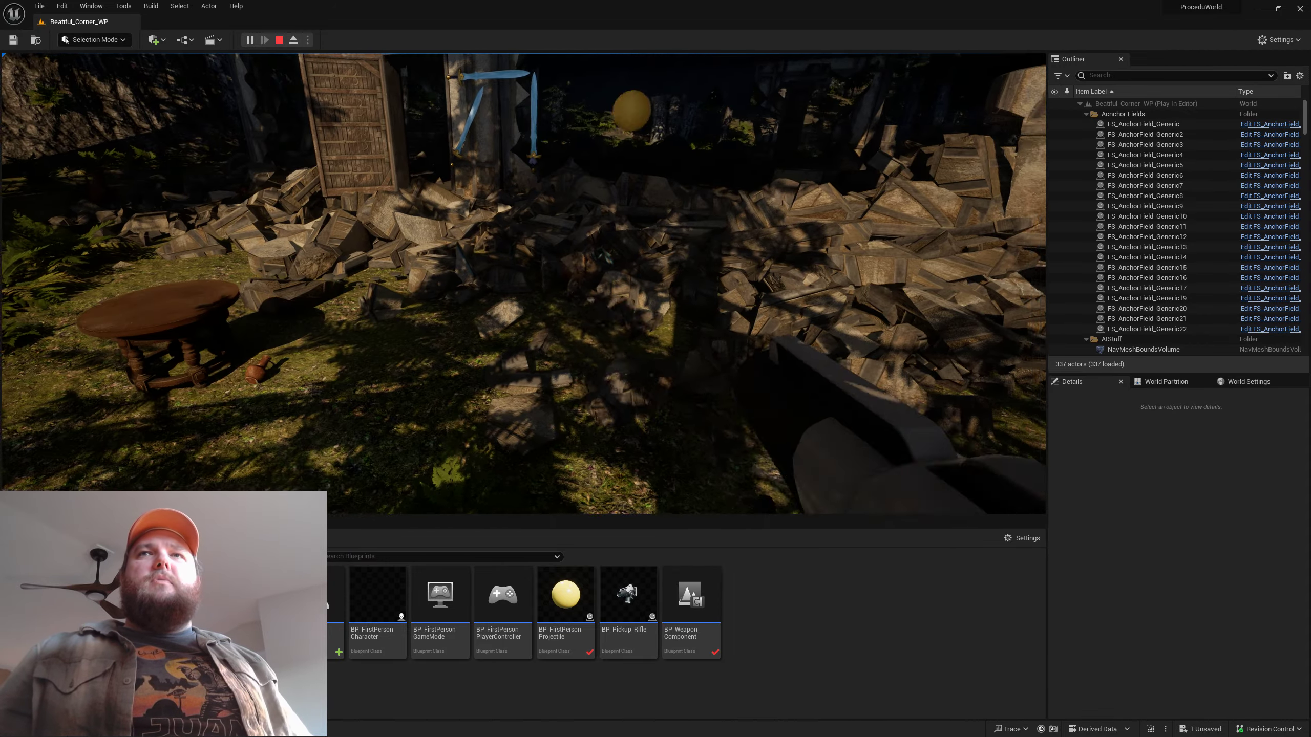
Fire a burst of projectiles at the rubble piles between the doorway and the inn's corner post
click(524, 284)
click(524, 284)
click(524, 284)
click(524, 284)
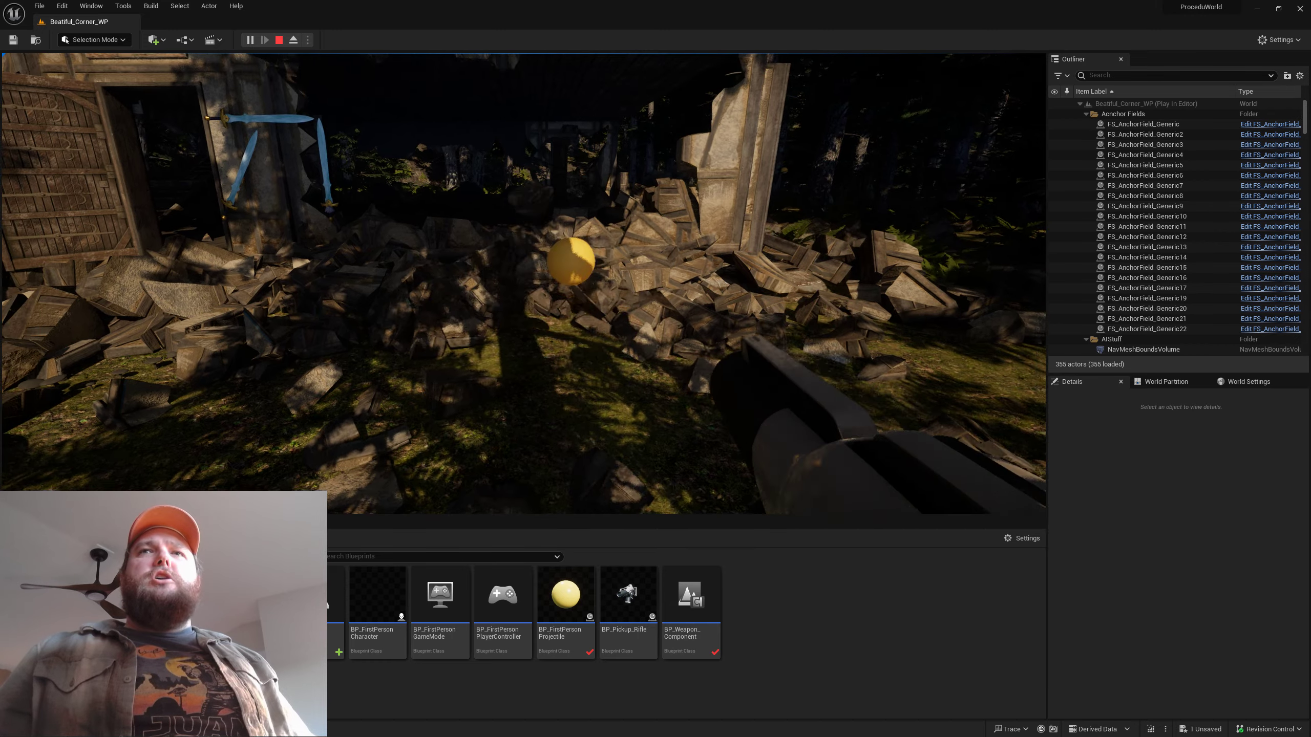
click(524, 284)
click(524, 284)
click(524, 283)
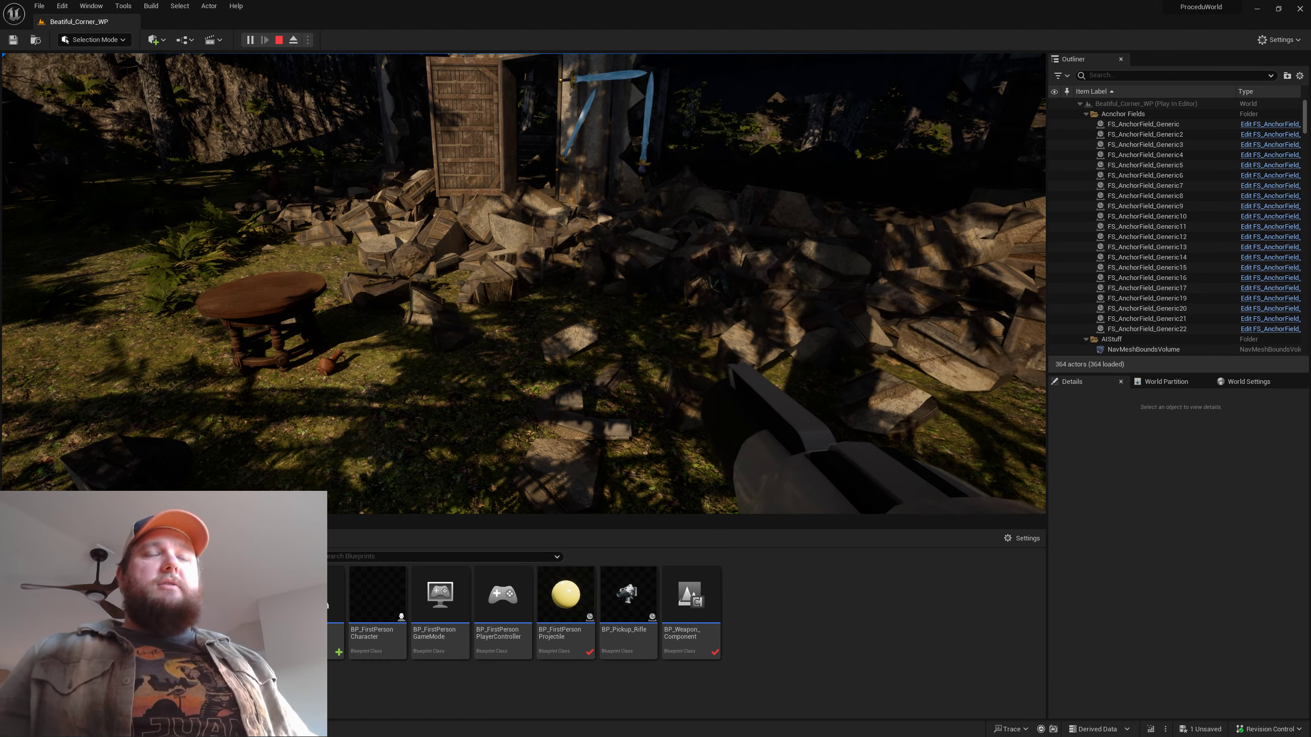